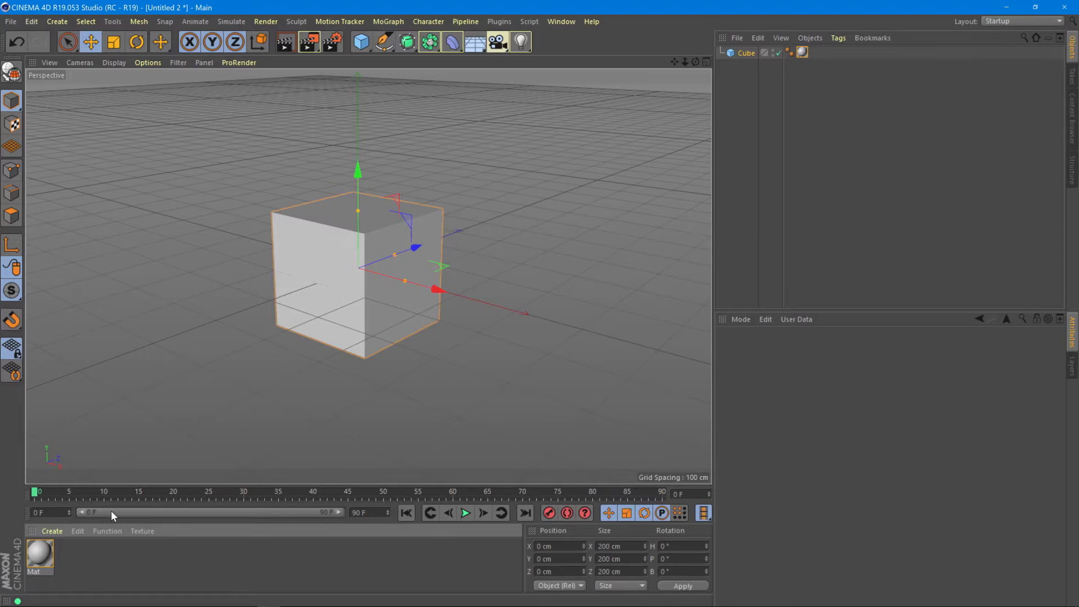
Scrub through the timeline from the first frame to the last frame, 90
{"action": "mouse_move", "coordinate": [39, 495]}
{"action": "left_mouse_down"}
{"action": "mouse_move", "coordinate": [654, 498]}
{"action": "mouse_move", "coordinate": [31, 496]}
{"action": "left_mouse_up"}
{"action": "left_click_drag", "start_coordinate": [36, 496], "coordinate": [138, 499]}
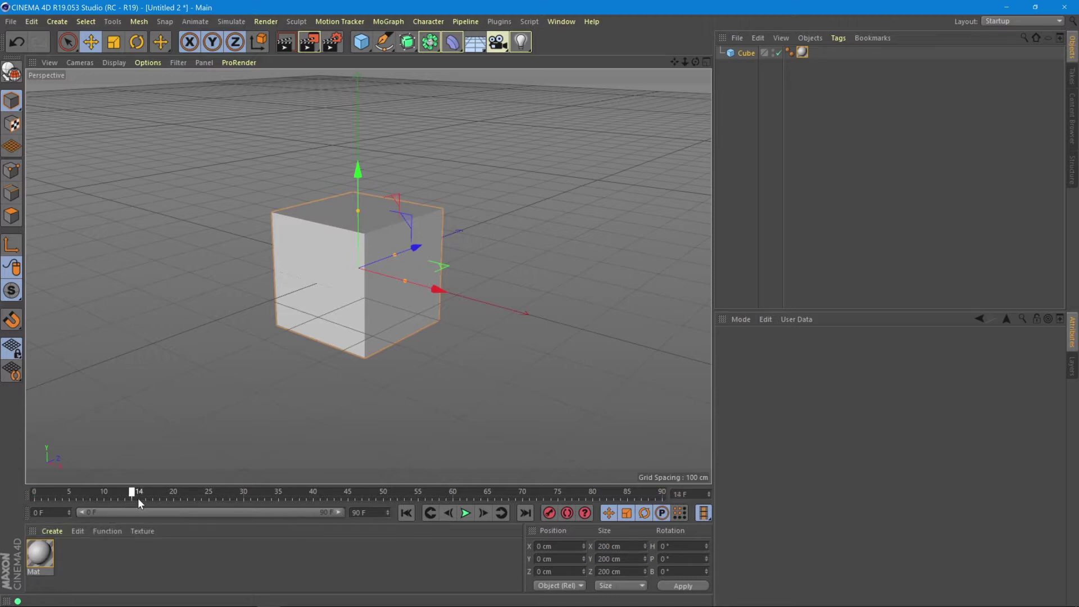
{"action": "left_click_drag", "start_coordinate": [334, 495], "coordinate": [94, 497]}
{"action": "left_click", "coordinate": [106, 496]}
{"action": "left_click_drag", "start_coordinate": [106, 496], "coordinate": [202, 498]}
{"action": "left_click", "coordinate": [400, 508]}
{"action": "left_click_drag", "start_coordinate": [37, 495], "coordinate": [662, 499]}
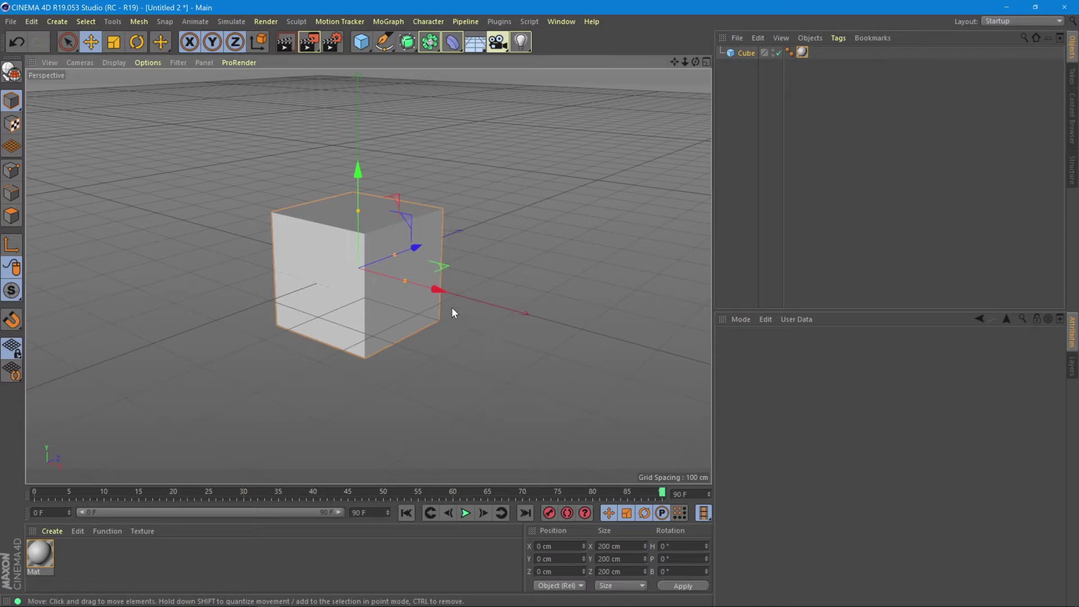
Slide the cube left to X -618.968 cm and record its position keyframe at frame 0
{"action": "left_click_drag", "start_coordinate": [437, 290], "coordinate": [597, 348]}
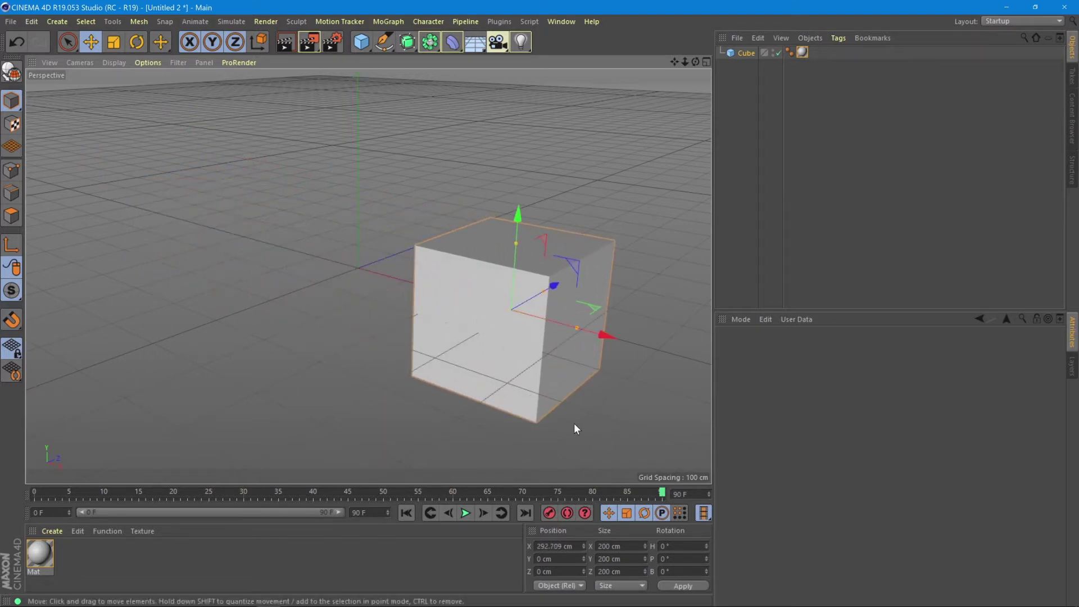
{"action": "left_click_drag", "start_coordinate": [603, 338], "coordinate": [197, 237]}
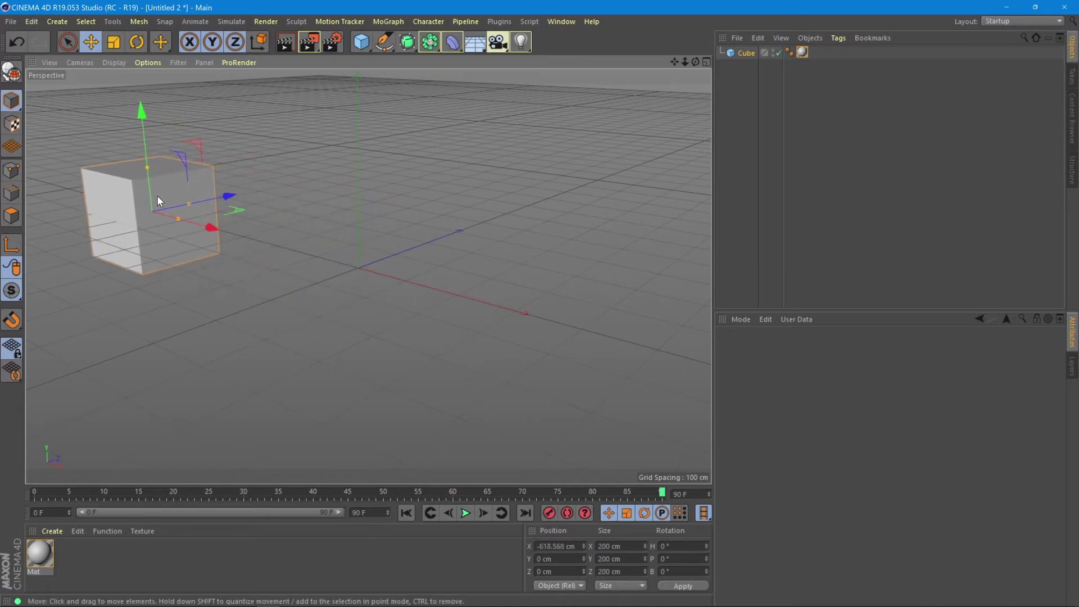
{"action": "left_click_drag", "start_coordinate": [663, 498], "coordinate": [41, 497]}
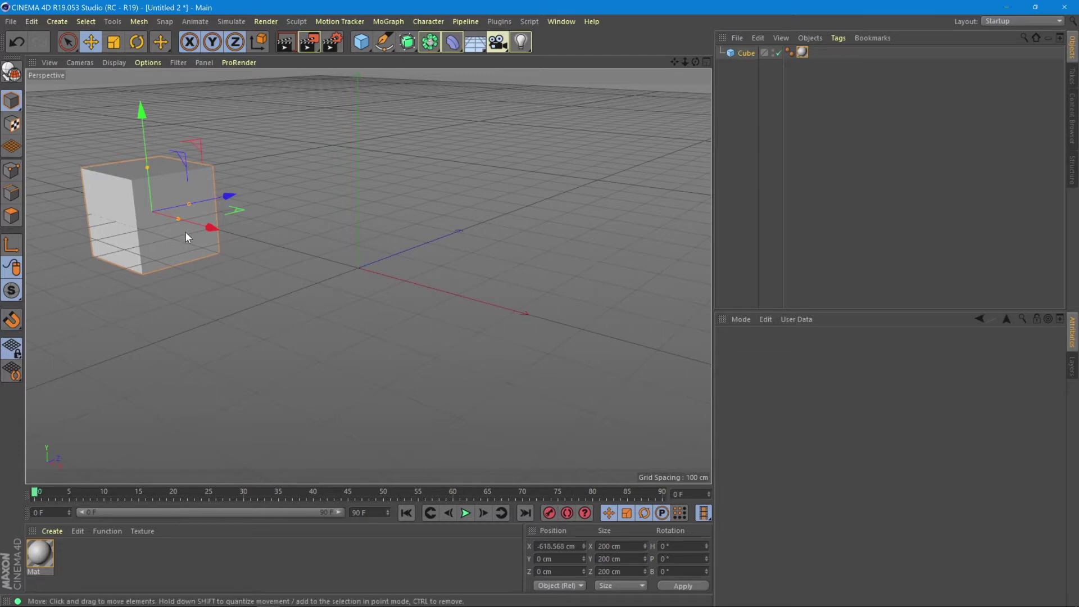
{"action": "left_click", "coordinate": [549, 511]}
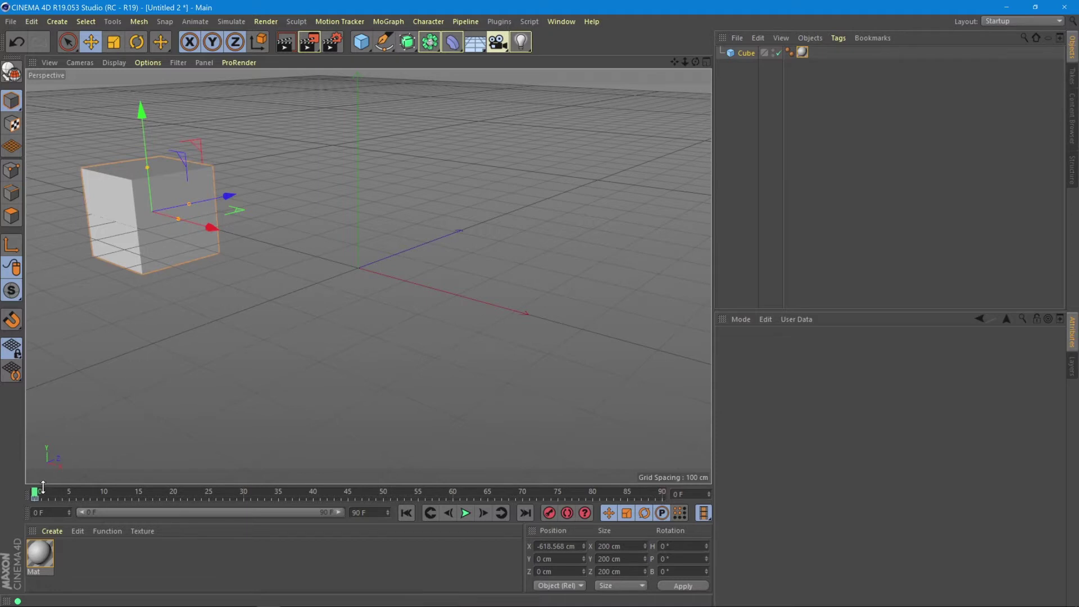
At frame 90, slide the cube right to X 300.268 cm, record a keyframe, and scrub back
{"action": "left_click_drag", "start_coordinate": [35, 495], "coordinate": [260, 495]}
{"action": "left_click_drag", "start_coordinate": [457, 497], "coordinate": [544, 496]}
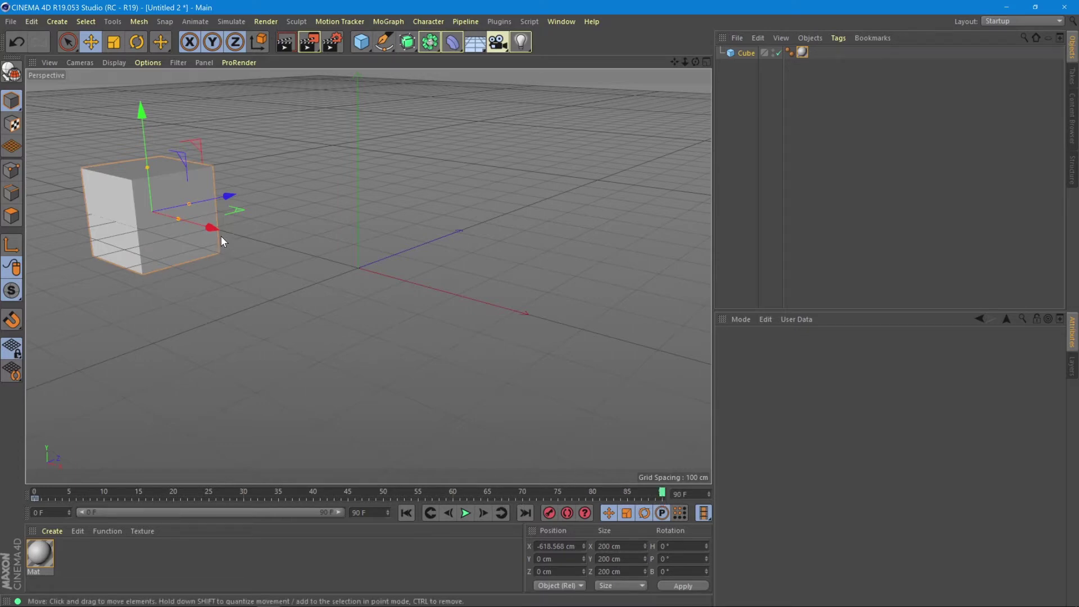
{"action": "left_click_drag", "start_coordinate": [212, 228], "coordinate": [608, 349]}
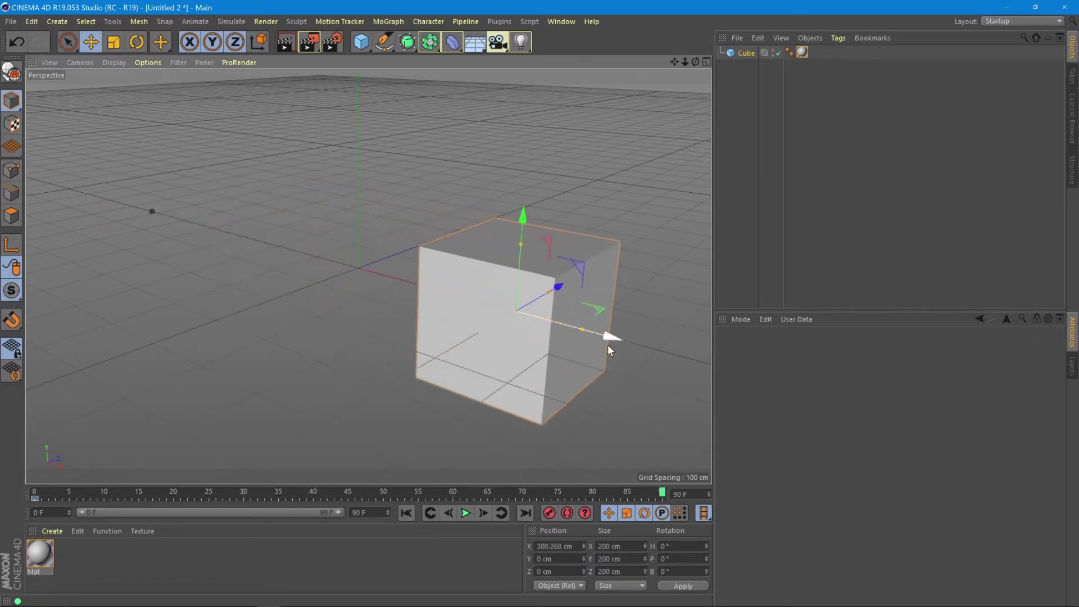
{"action": "left_click", "coordinate": [550, 513]}
{"action": "left_click_drag", "start_coordinate": [663, 497], "coordinate": [45, 489]}
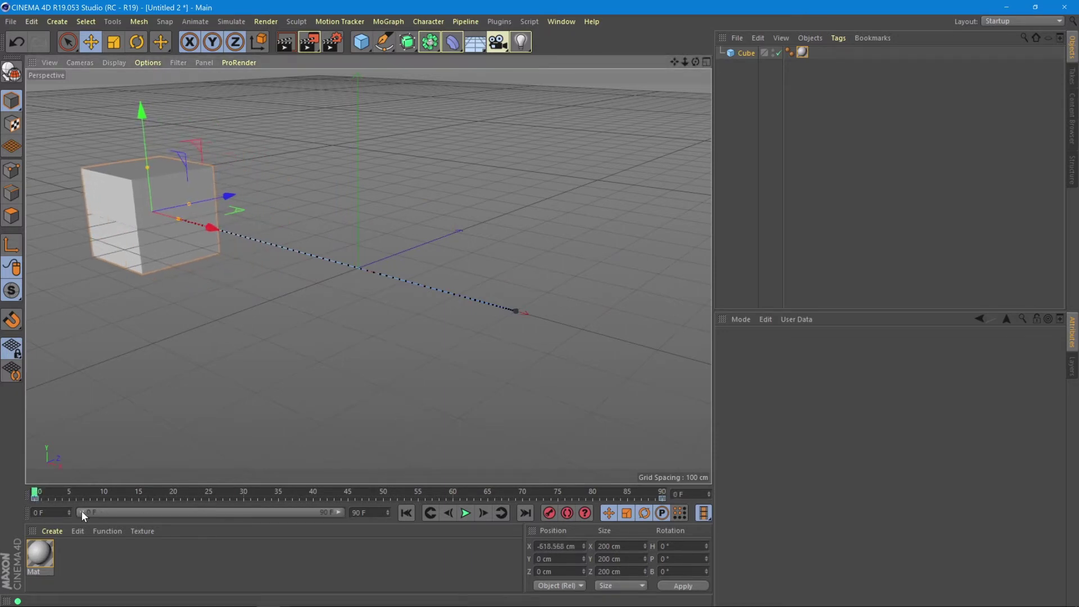
{"action": "left_click_drag", "start_coordinate": [43, 492], "coordinate": [149, 500]}
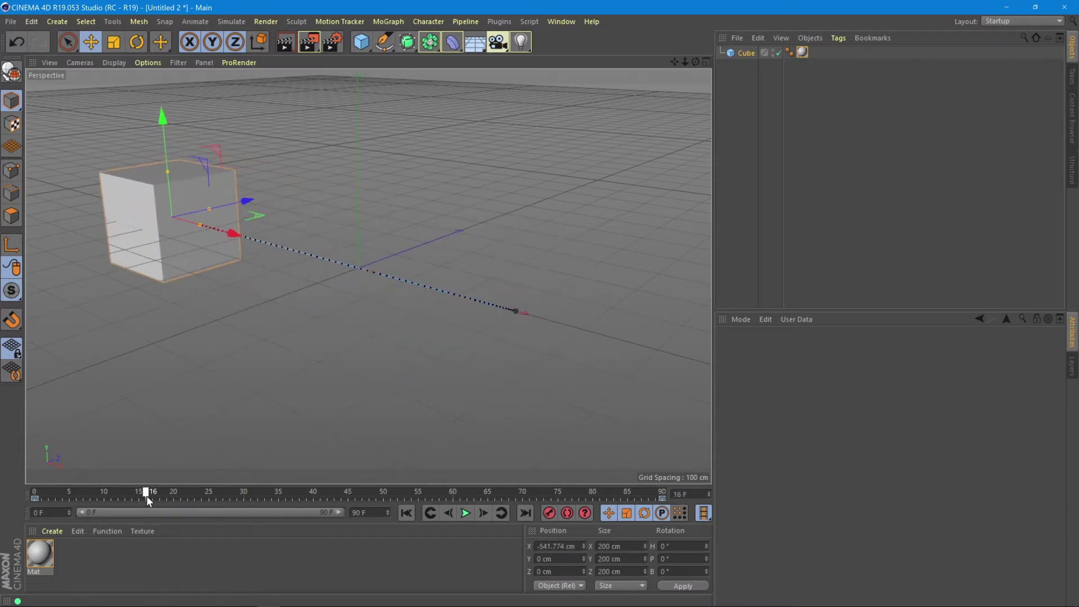
{"action": "left_click", "coordinate": [466, 513]}
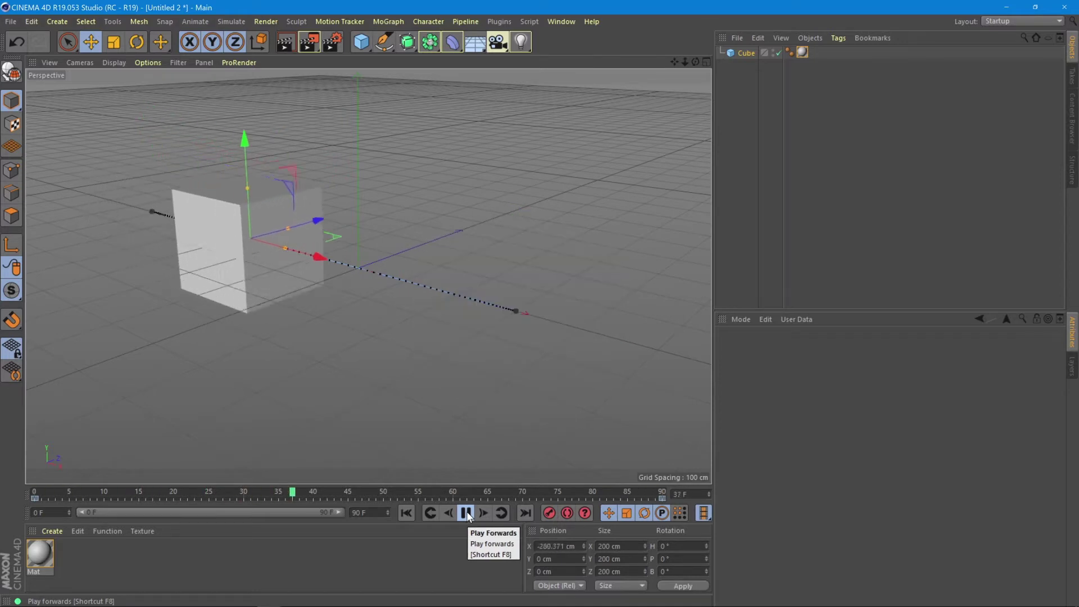
{"action": "left_click", "coordinate": [466, 513]}
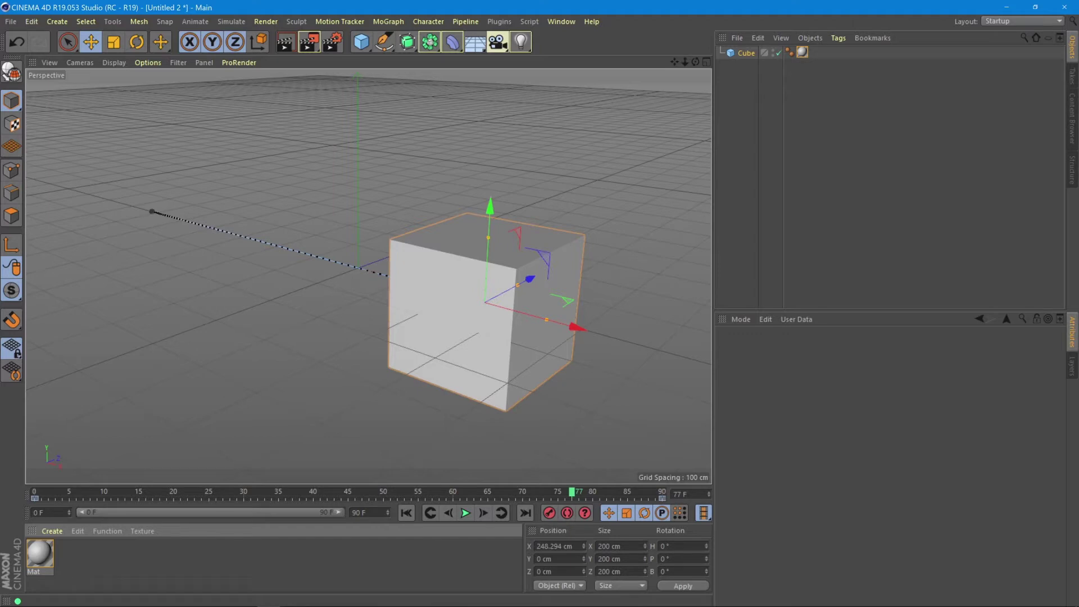
Set the end frame to 1000 and widen the visible timeline range to about 388 frames
{"action": "double_click", "coordinate": [355, 512]}
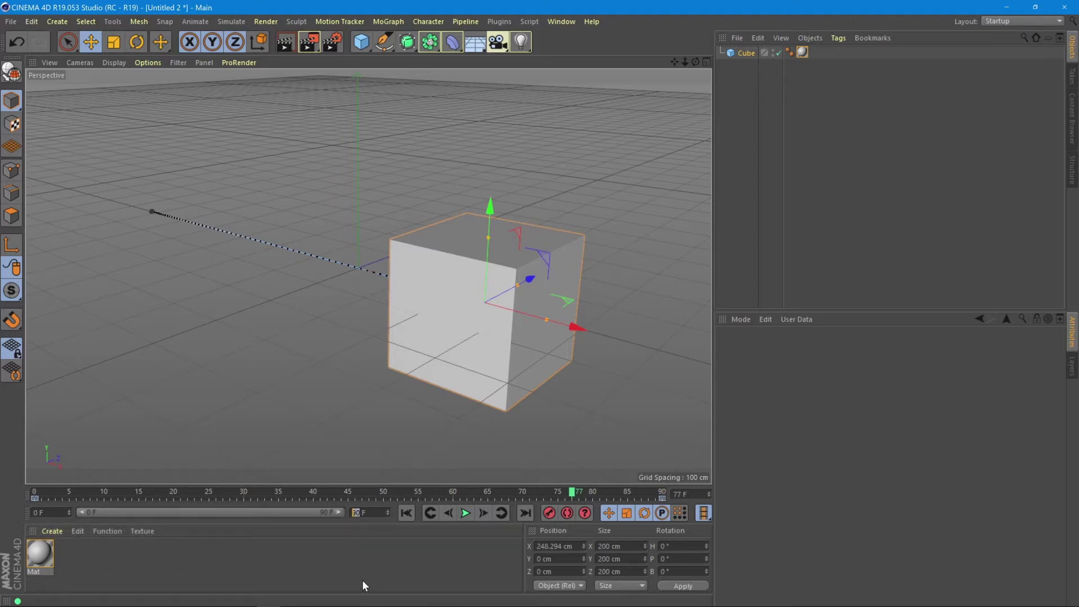
{"action": "type", "text": "1000"}
{"action": "key", "text": "Return"}
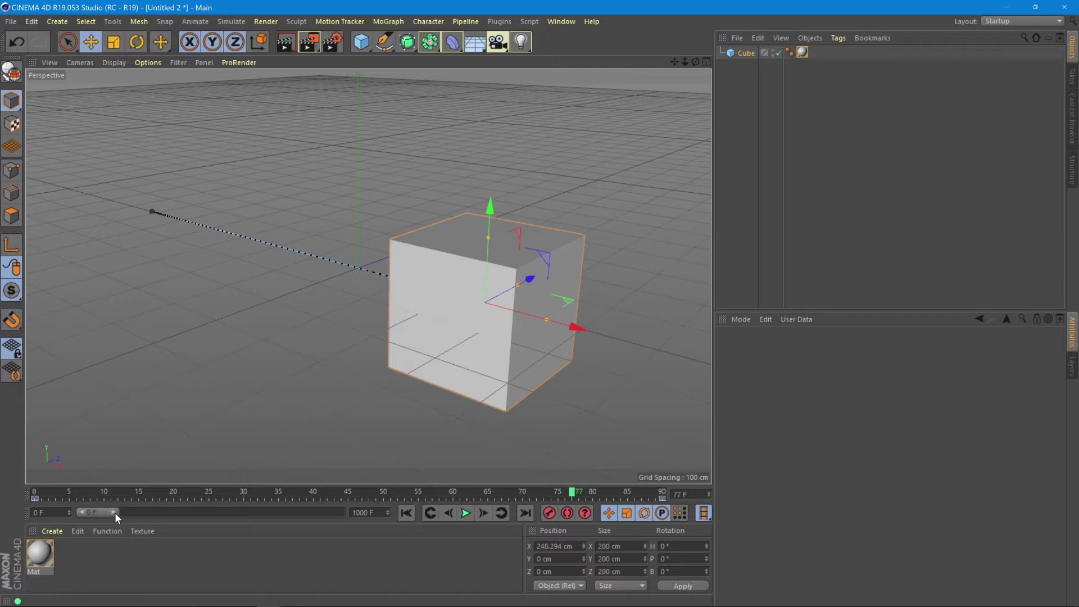
{"action": "left_click_drag", "start_coordinate": [114, 511], "coordinate": [345, 509]}
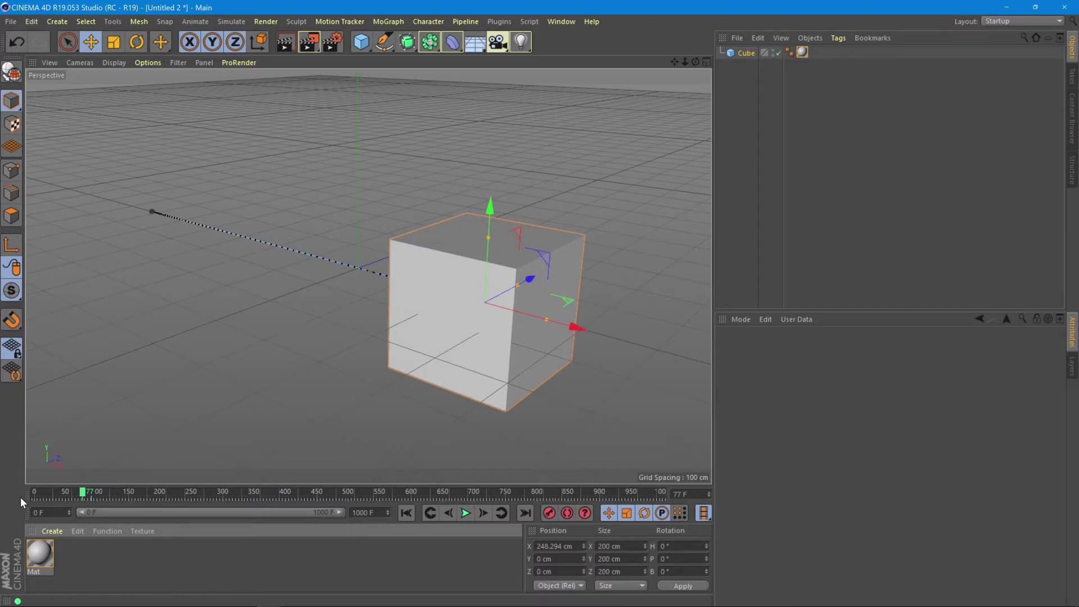
{"action": "left_click_drag", "start_coordinate": [341, 510], "coordinate": [188, 510]}
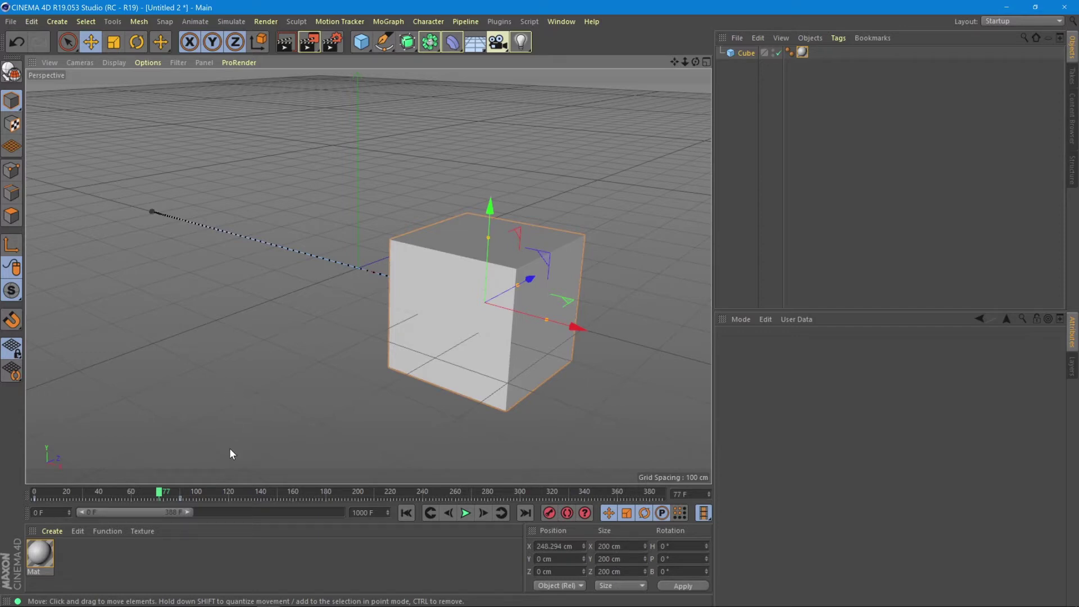
{"action": "mouse_move", "coordinate": [160, 495]}
{"action": "left_mouse_down"}
{"action": "mouse_move", "coordinate": [18, 507]}
{"action": "mouse_move", "coordinate": [82, 500]}
{"action": "mouse_move", "coordinate": [63, 491]}
{"action": "mouse_move", "coordinate": [37, 494]}
{"action": "mouse_move", "coordinate": [180, 495]}
{"action": "left_mouse_up"}
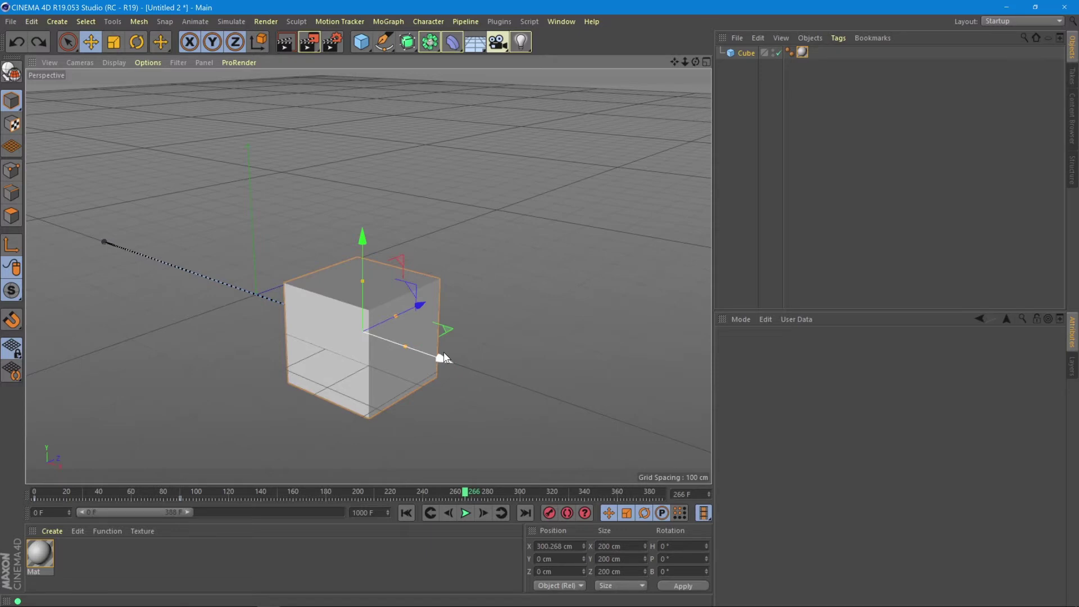
At frame 200, push the cube along Z to 994.771 cm and record a keyframe
{"action": "left_click_drag", "start_coordinate": [465, 497], "coordinate": [182, 500]}
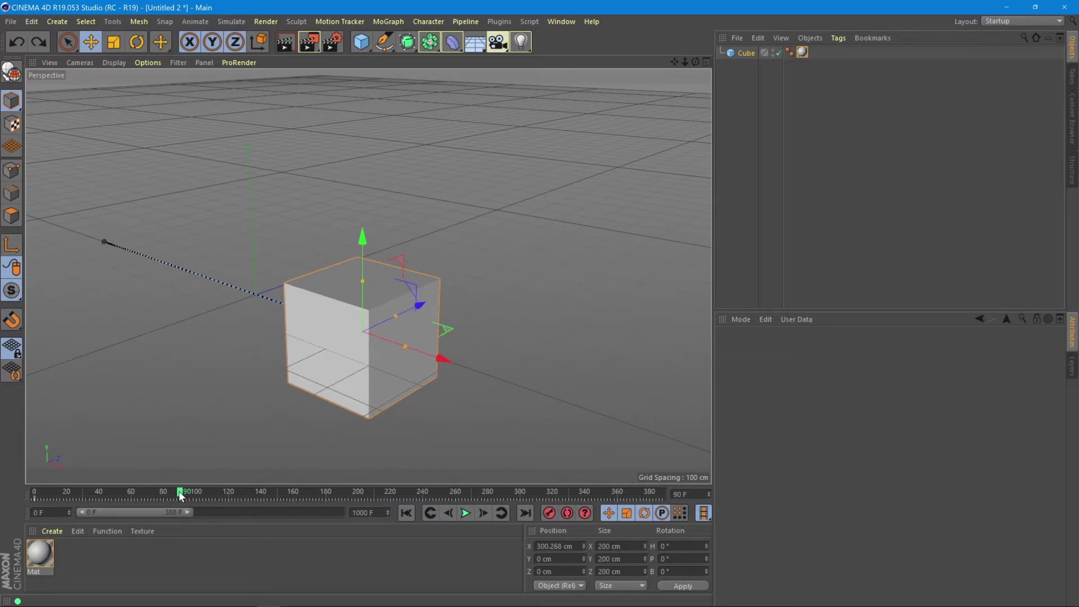
{"action": "left_click_drag", "start_coordinate": [177, 494], "coordinate": [254, 500]}
{"action": "left_click_drag", "start_coordinate": [419, 306], "coordinate": [616, 198]}
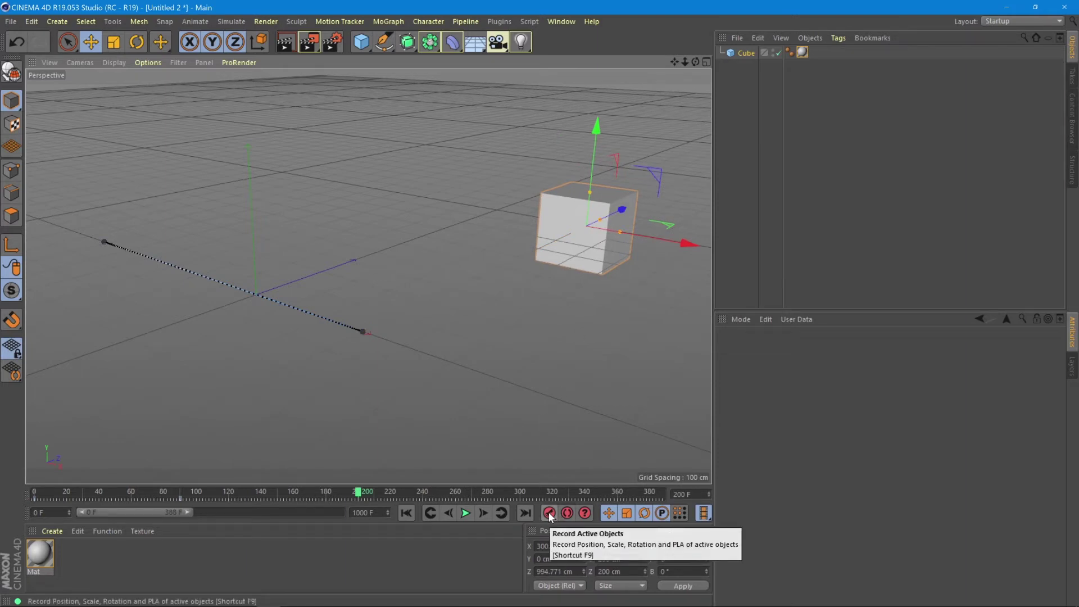
{"action": "left_click", "coordinate": [550, 513]}
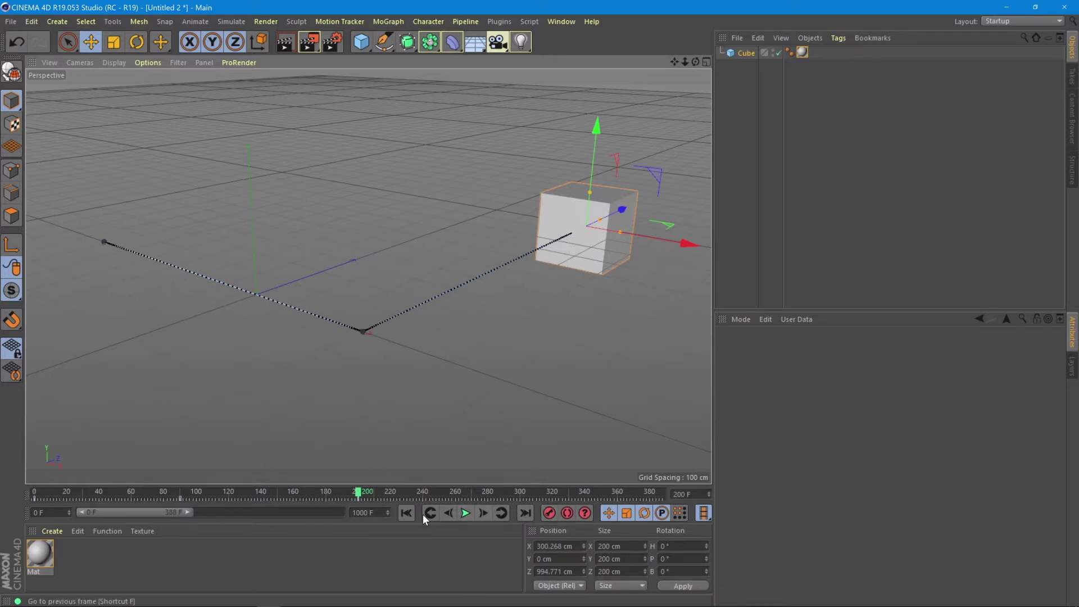
Play the animation from the first frame, then stop it with F7
{"action": "left_click", "coordinate": [406, 513]}
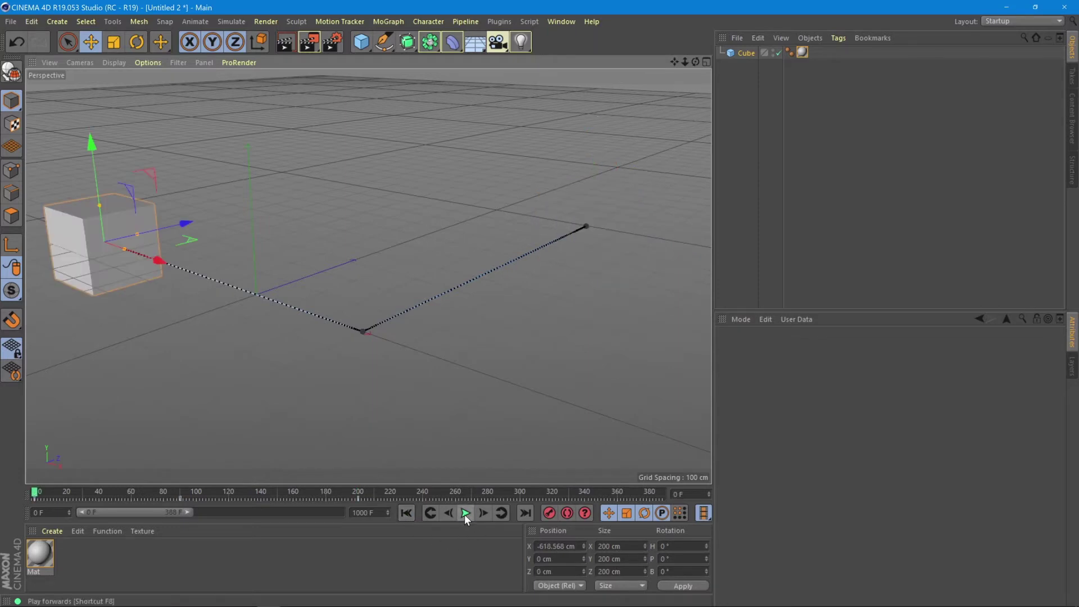
{"action": "left_click", "coordinate": [464, 513]}
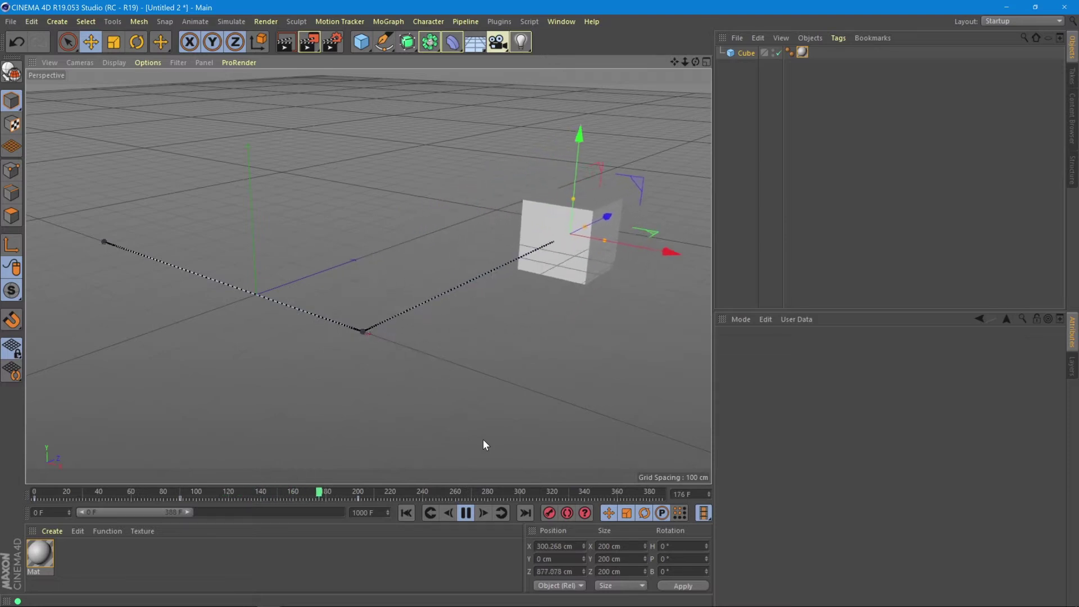
{"action": "key", "text": "F7"}
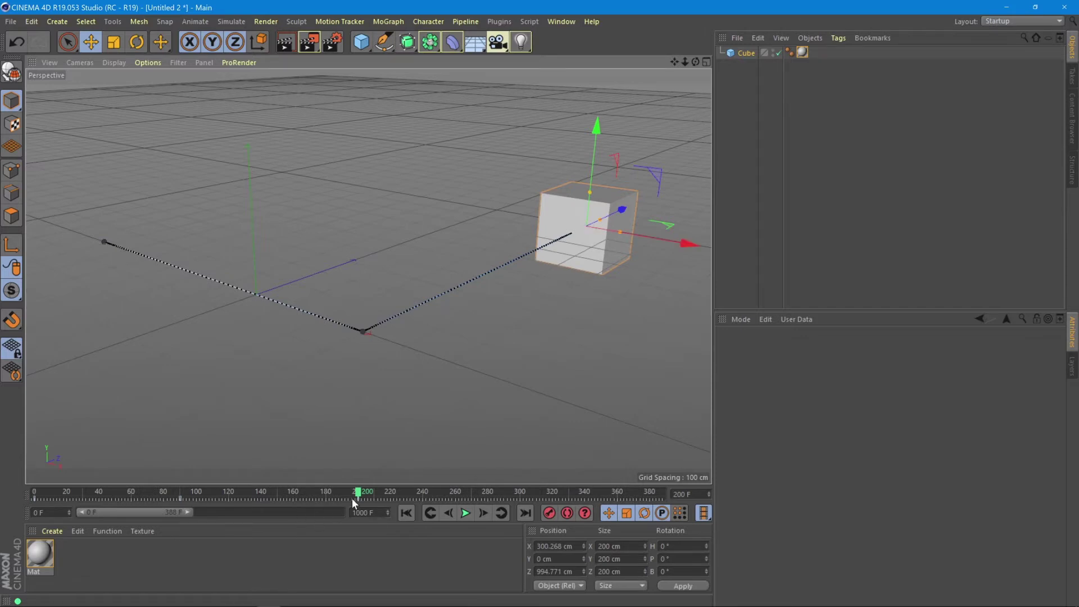
{"action": "left_click_drag", "start_coordinate": [354, 495], "coordinate": [108, 510]}
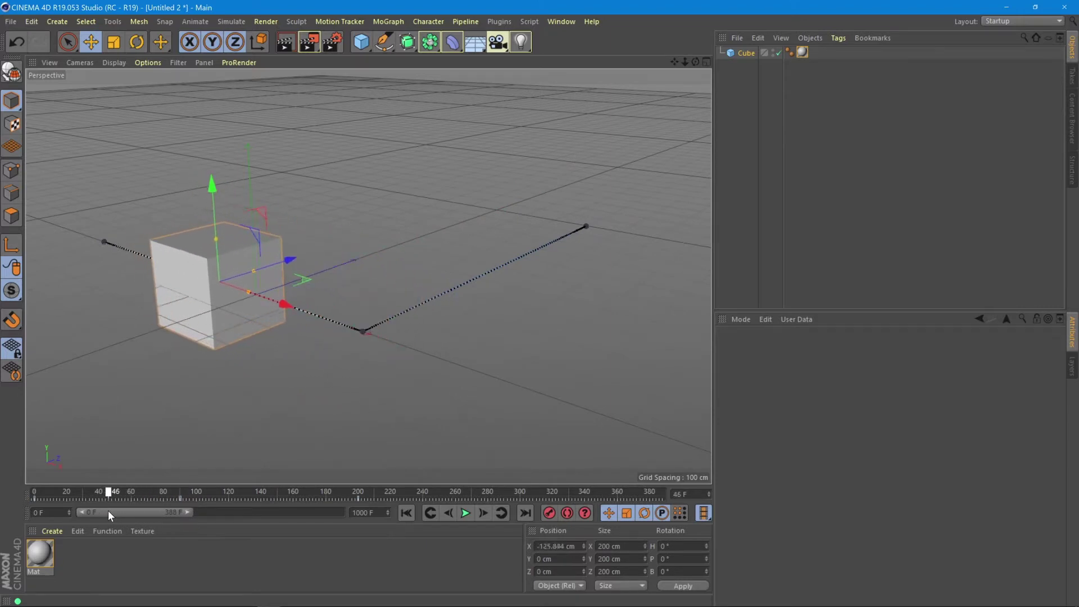
{"action": "left_click", "coordinate": [137, 41]}
{"action": "left_click_drag", "start_coordinate": [217, 303], "coordinate": [333, 279]}
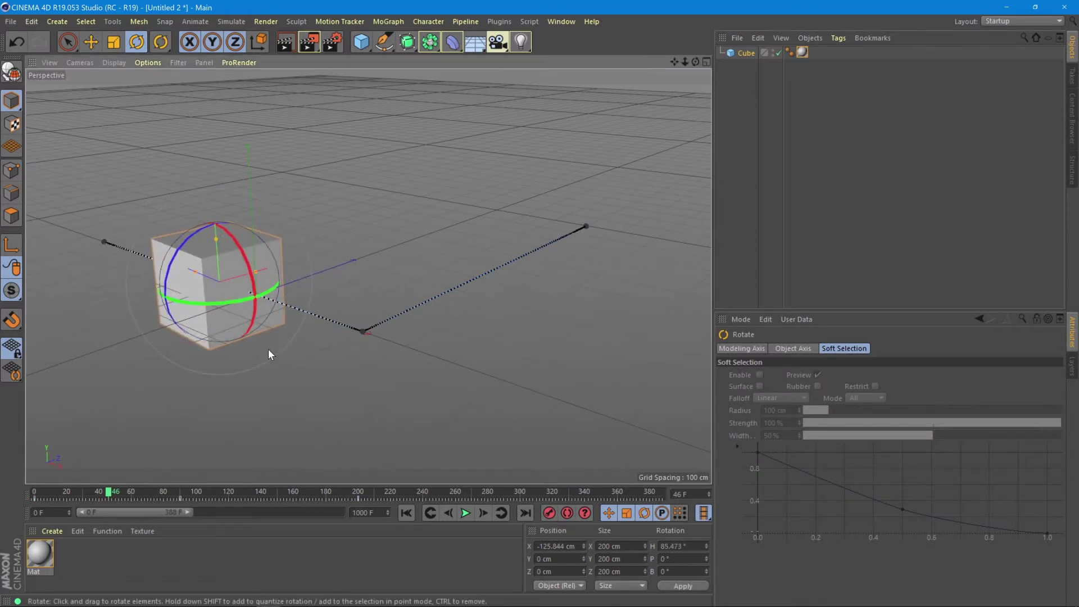
{"action": "left_click", "coordinate": [549, 513]}
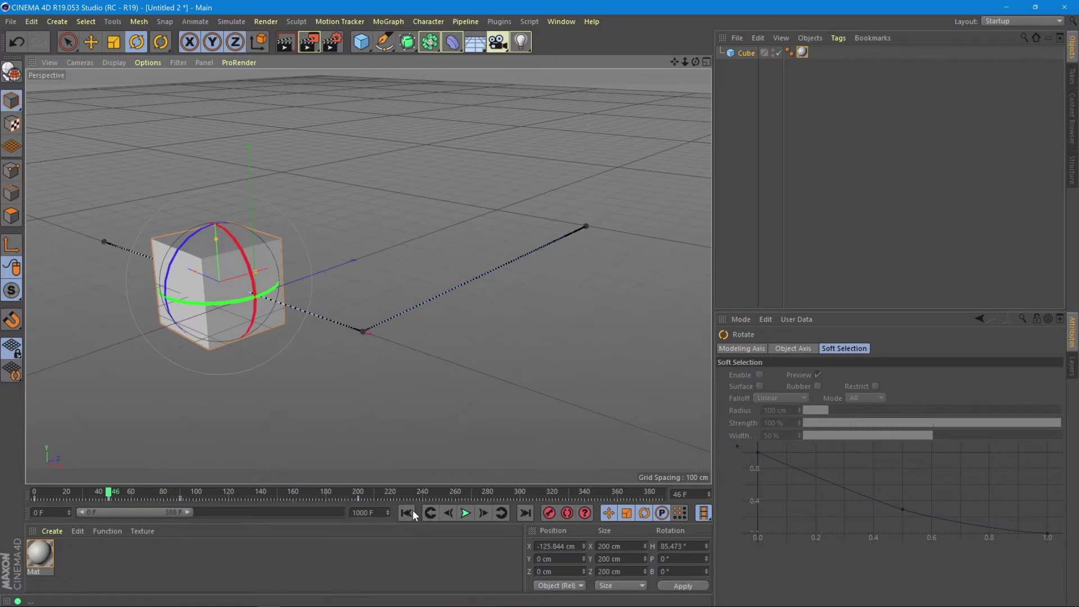
{"action": "left_click", "coordinate": [406, 513]}
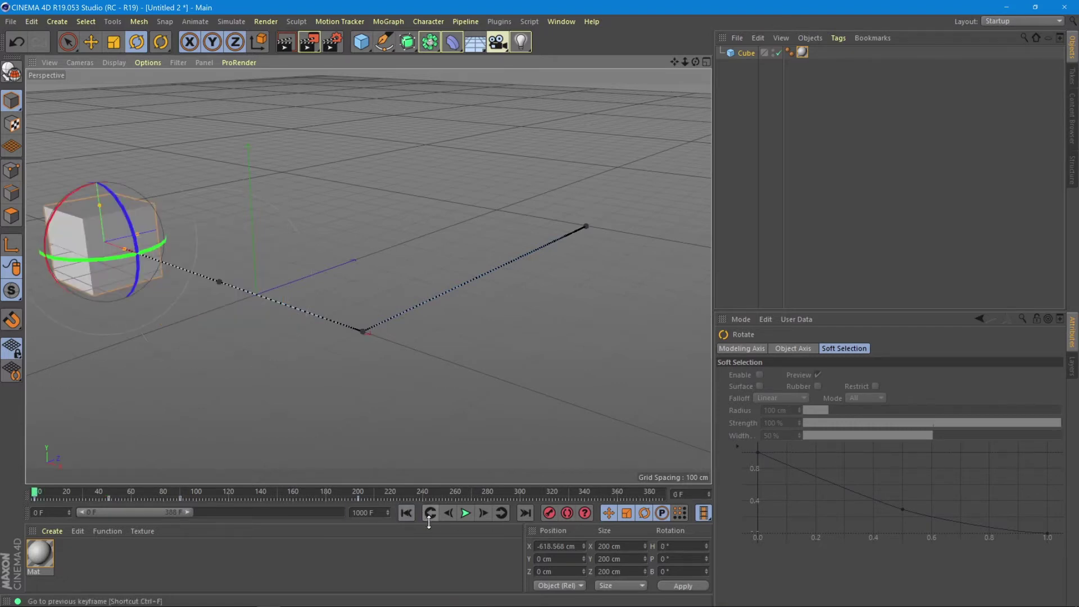
{"action": "left_click", "coordinate": [464, 513]}
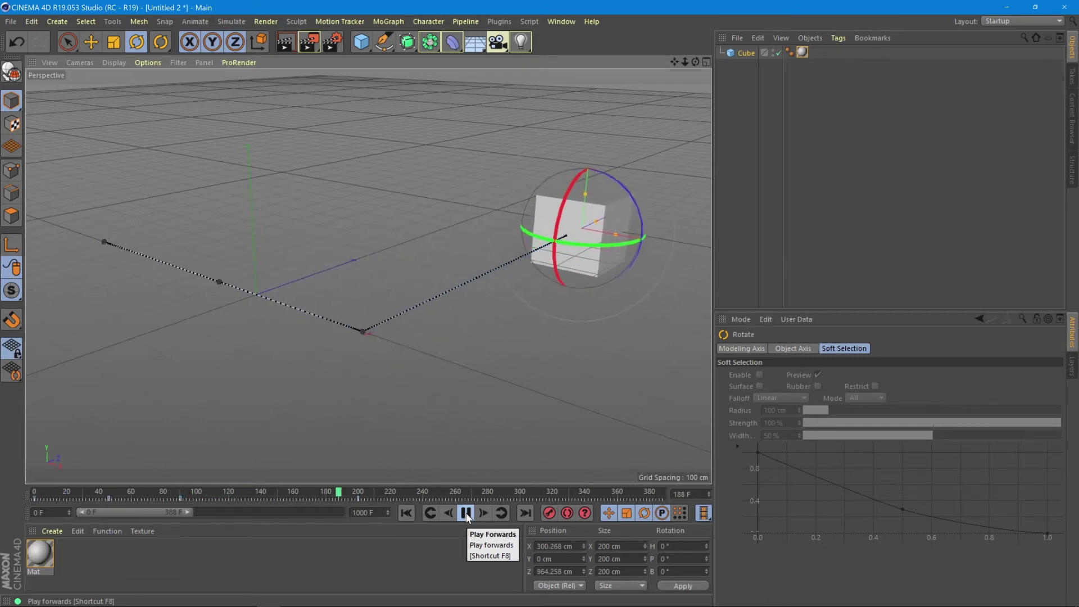
{"action": "left_click", "coordinate": [466, 512]}
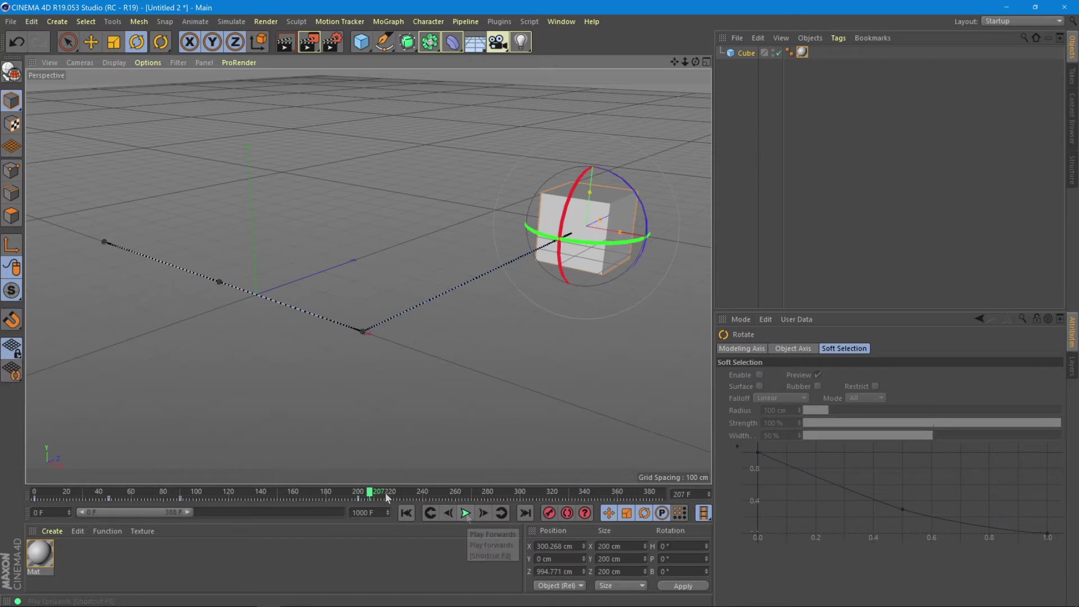
{"action": "left_click_drag", "start_coordinate": [370, 493], "coordinate": [269, 493]}
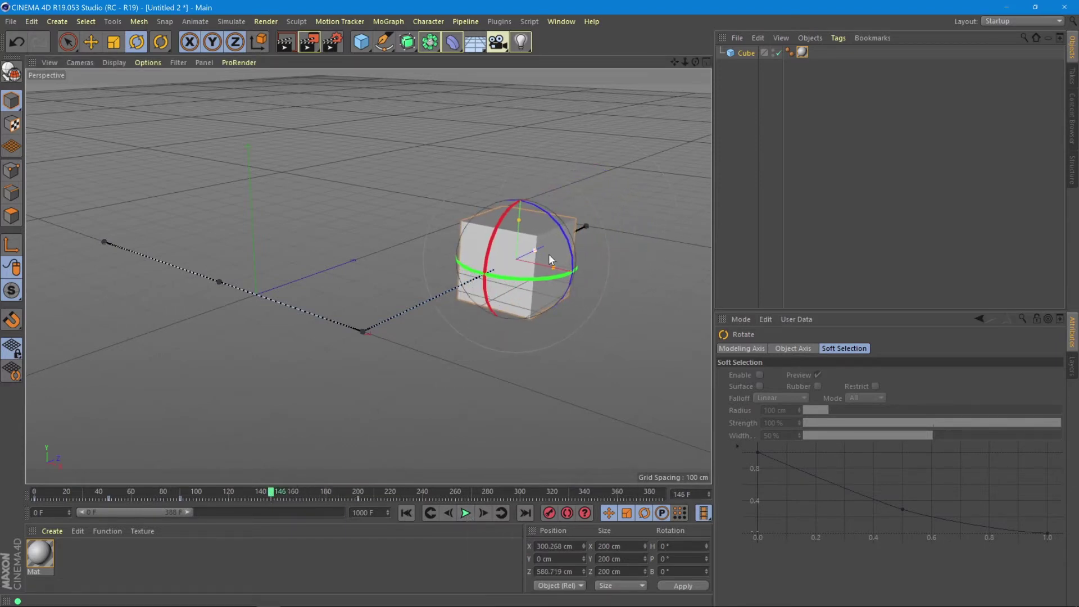
Spin the cube to about -160° and play back to preview the rotation
{"action": "left_click_drag", "start_coordinate": [567, 254], "coordinate": [470, 277]}
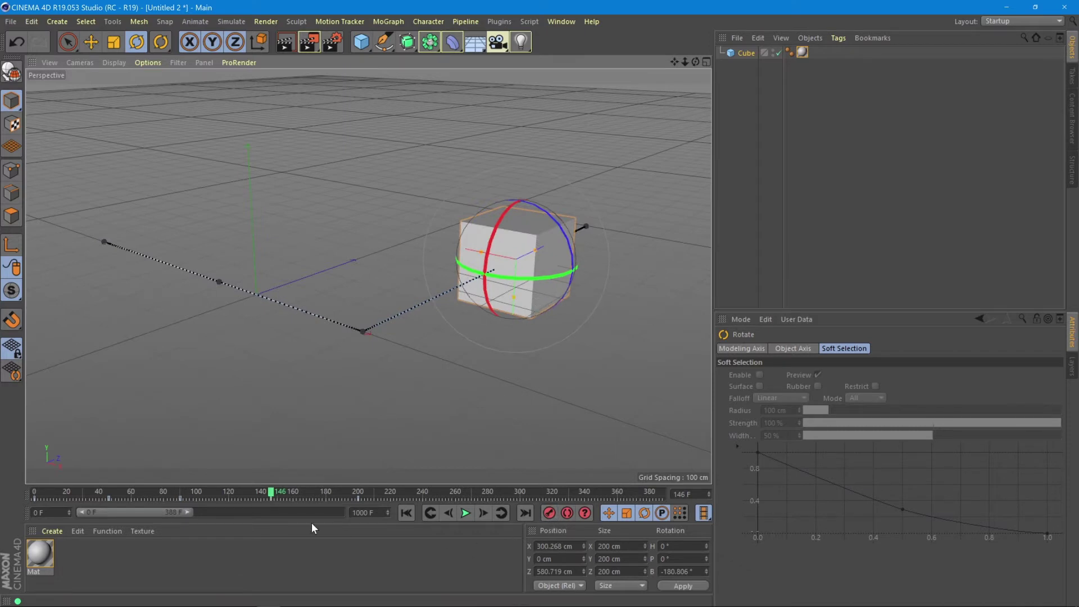
{"action": "left_click_drag", "start_coordinate": [270, 497], "coordinate": [280, 495]}
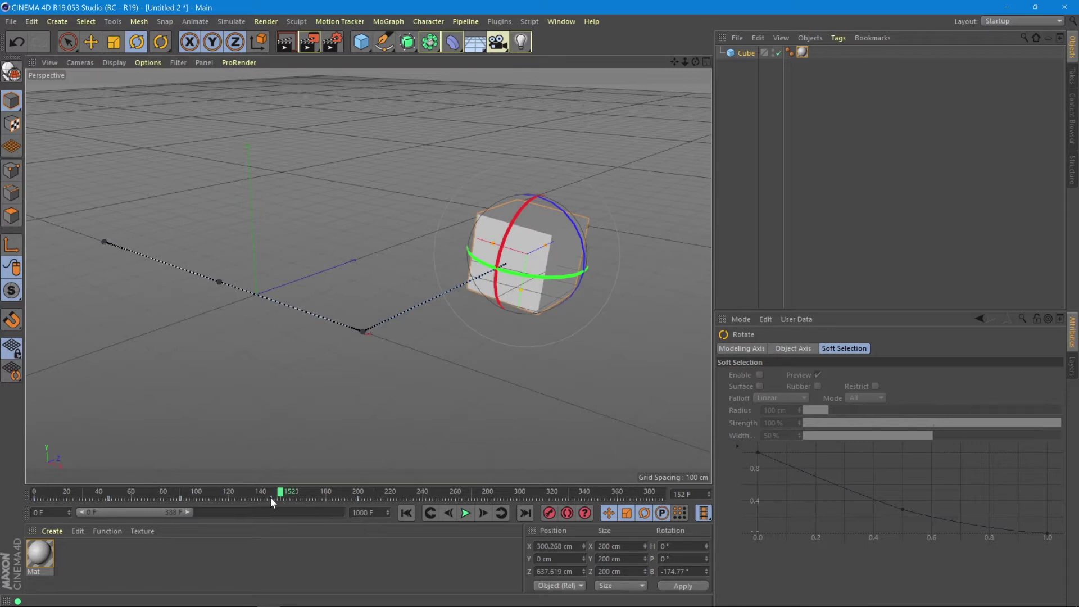
{"action": "mouse_move", "coordinate": [281, 497]}
{"action": "left_mouse_down"}
{"action": "mouse_move", "coordinate": [272, 494]}
{"action": "mouse_move", "coordinate": [281, 503]}
{"action": "left_mouse_up"}
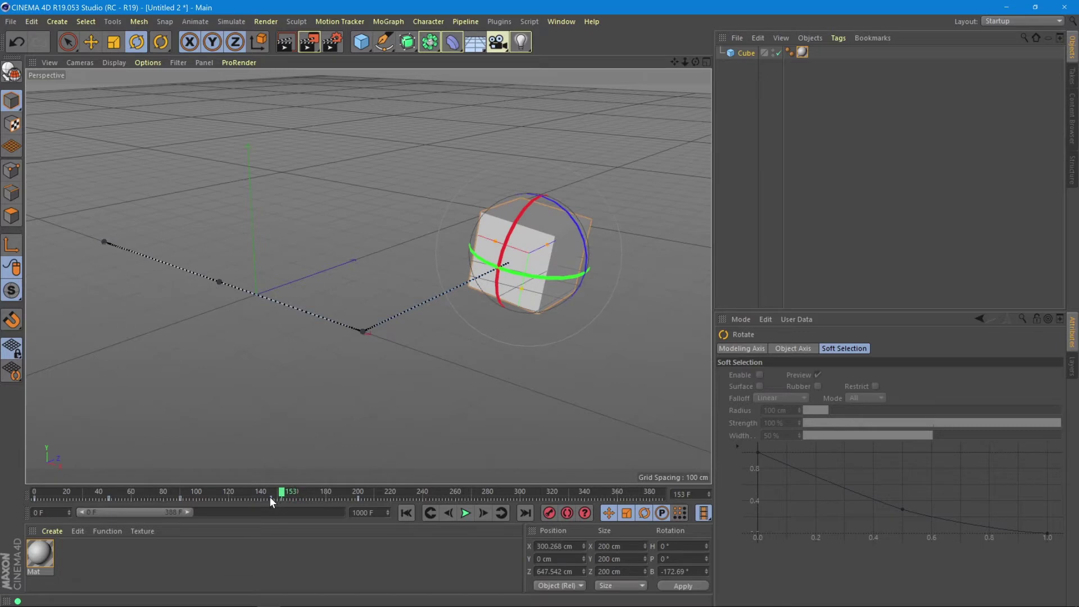
{"action": "left_click_drag", "start_coordinate": [270, 498], "coordinate": [18, 498]}
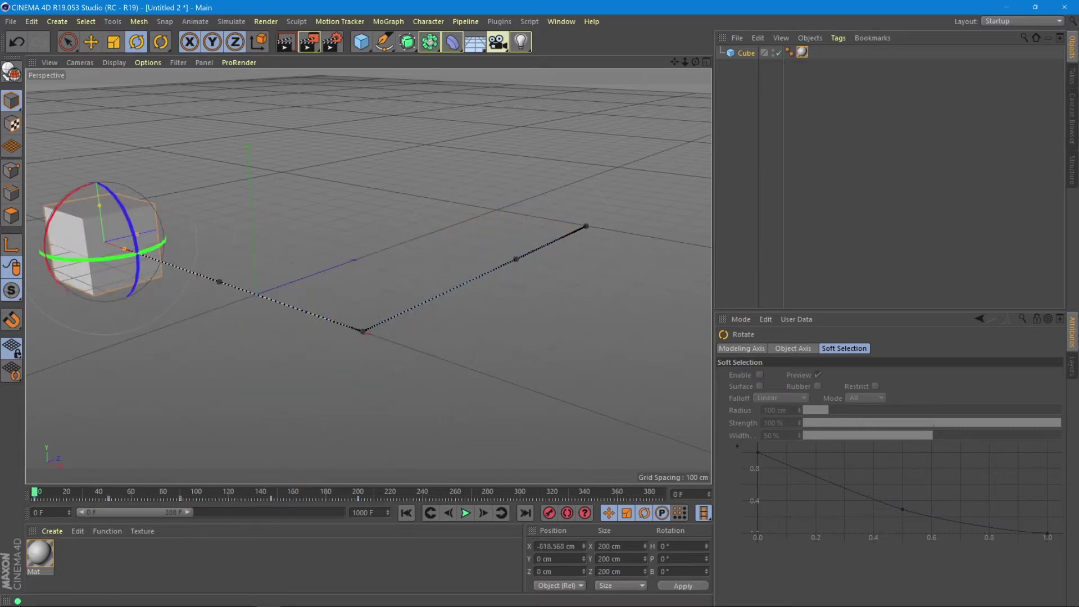
{"action": "left_click", "coordinate": [465, 514]}
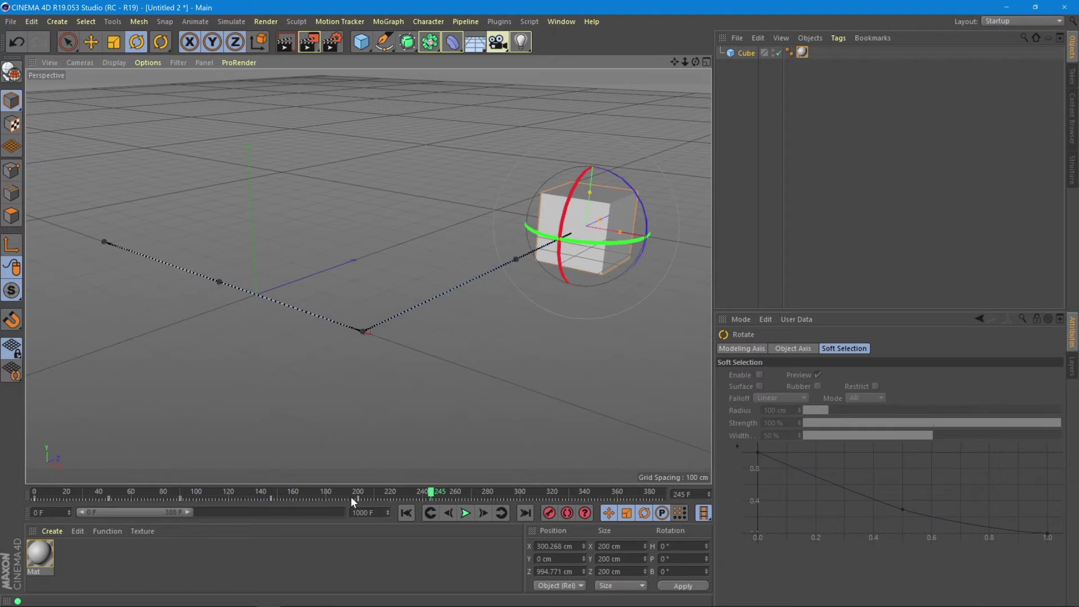
Move the final keyframe from frame 200 to frame 300 and replay the animation
{"action": "left_click", "coordinate": [370, 497]}
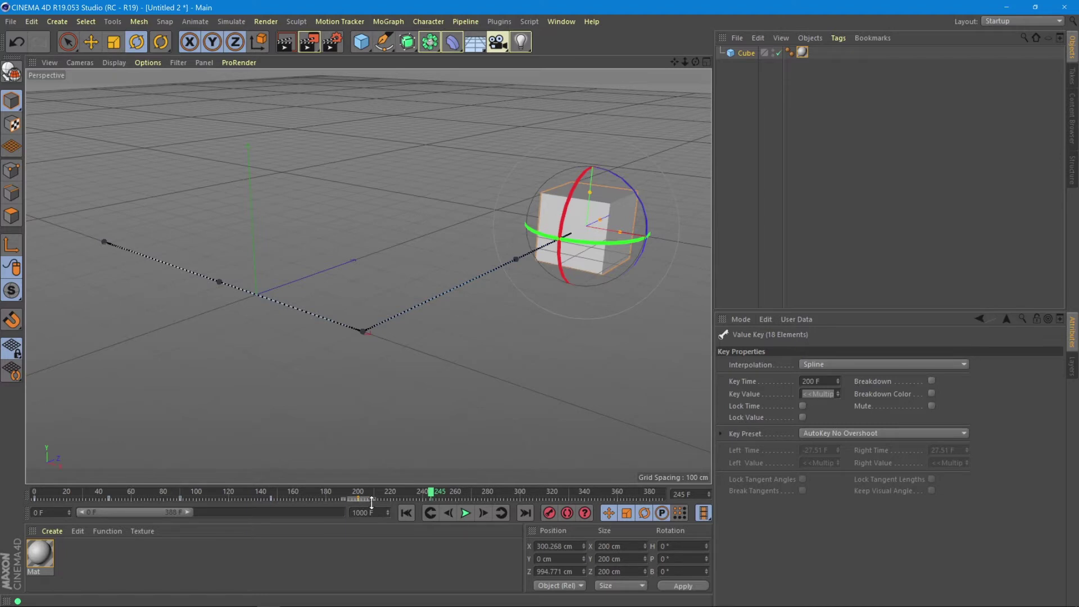
{"action": "left_click_drag", "start_coordinate": [364, 498], "coordinate": [525, 504]}
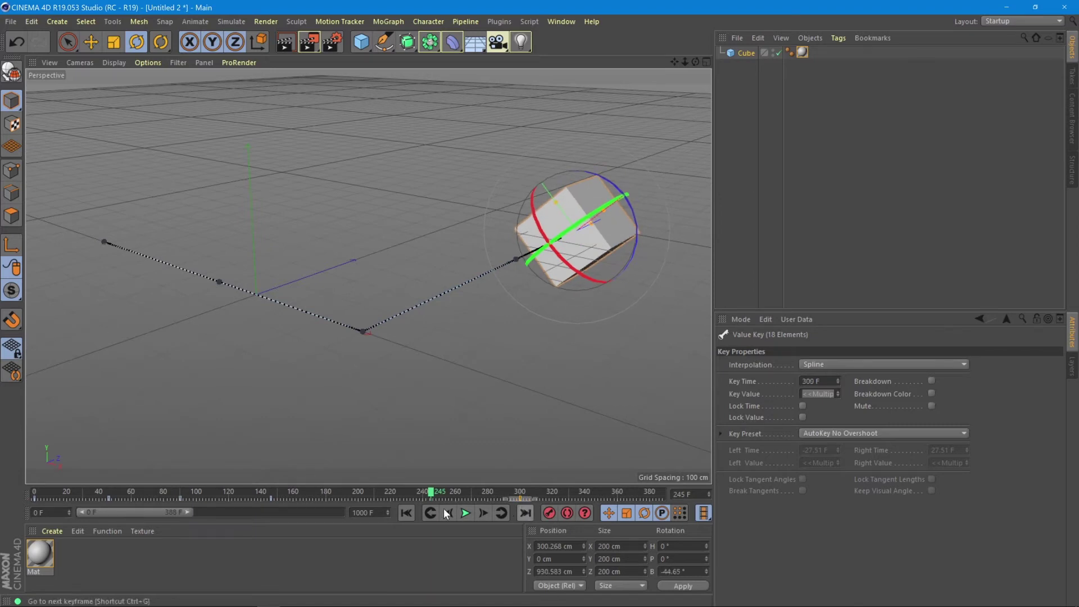
{"action": "left_click", "coordinate": [325, 494]}
{"action": "left_click_drag", "start_coordinate": [325, 498], "coordinate": [220, 497]}
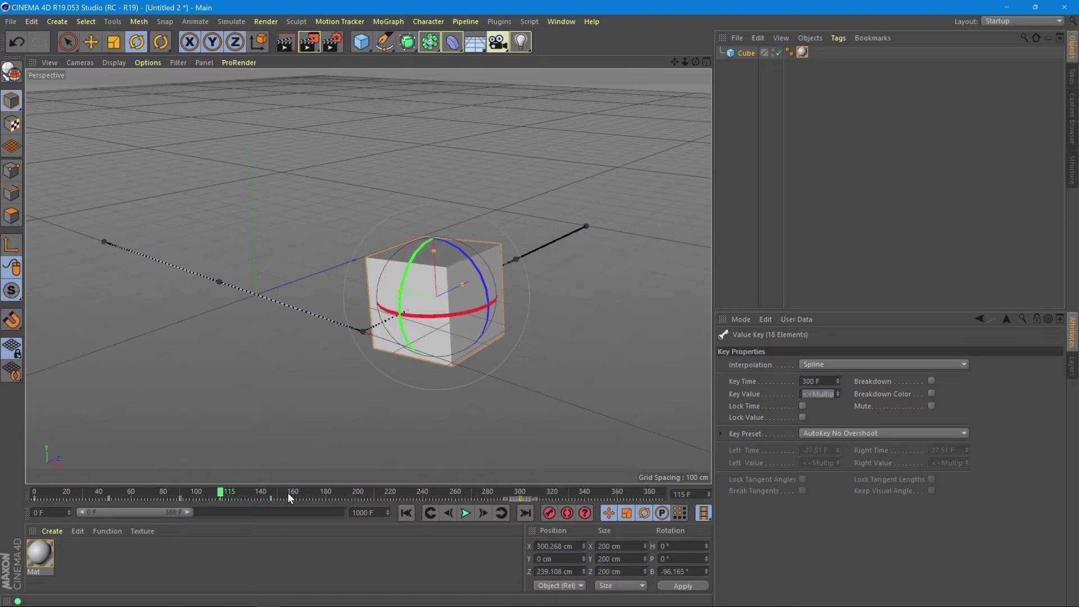
{"action": "left_click", "coordinate": [466, 513]}
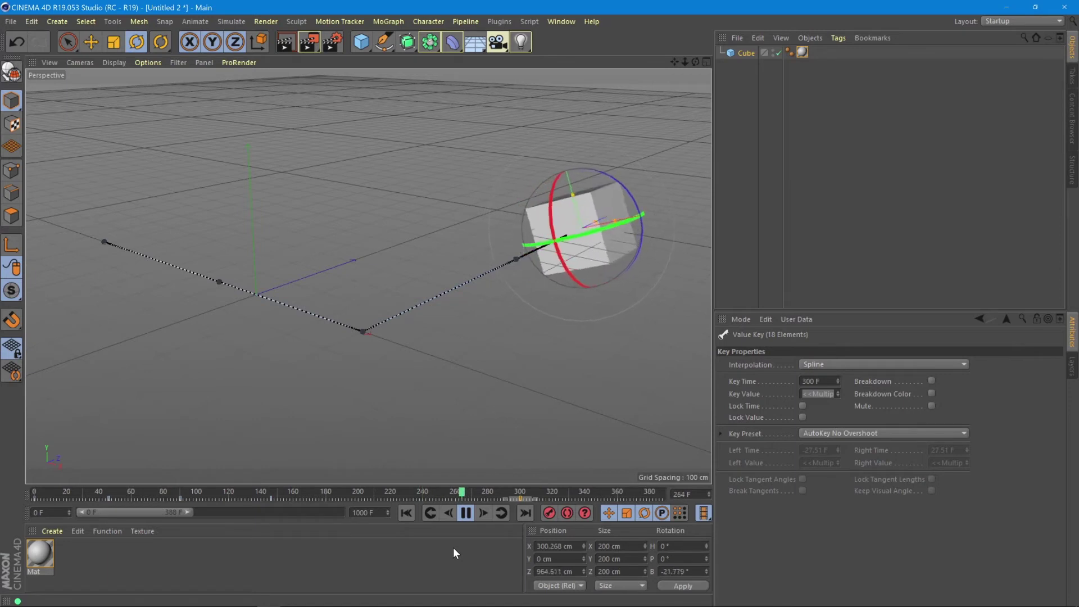
{"action": "left_click", "coordinate": [465, 512]}
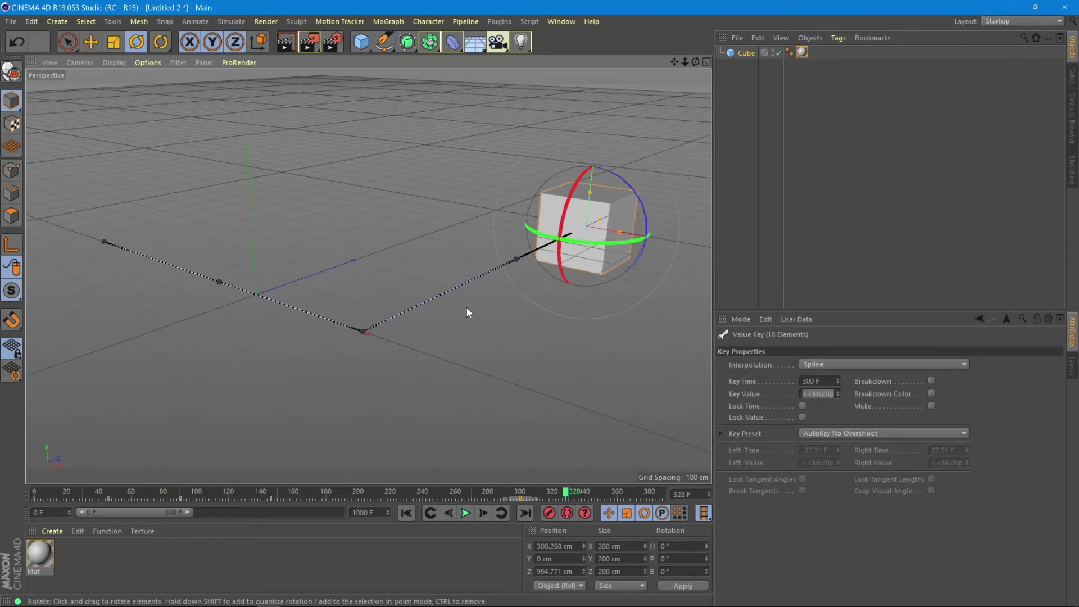
With the Move tool, pull the frame 46 and frame 146 path keys outward to curve the path
{"action": "key", "text": "e"}
{"action": "key", "text": "ctrl+f"}
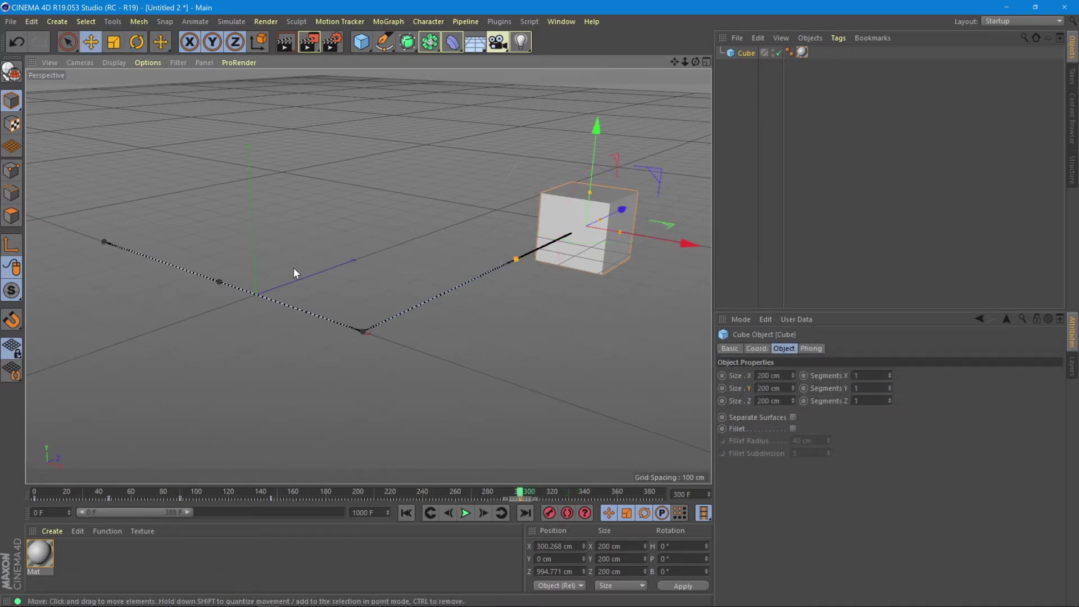
{"action": "left_click", "coordinate": [218, 282]}
{"action": "left_click", "coordinate": [515, 260]}
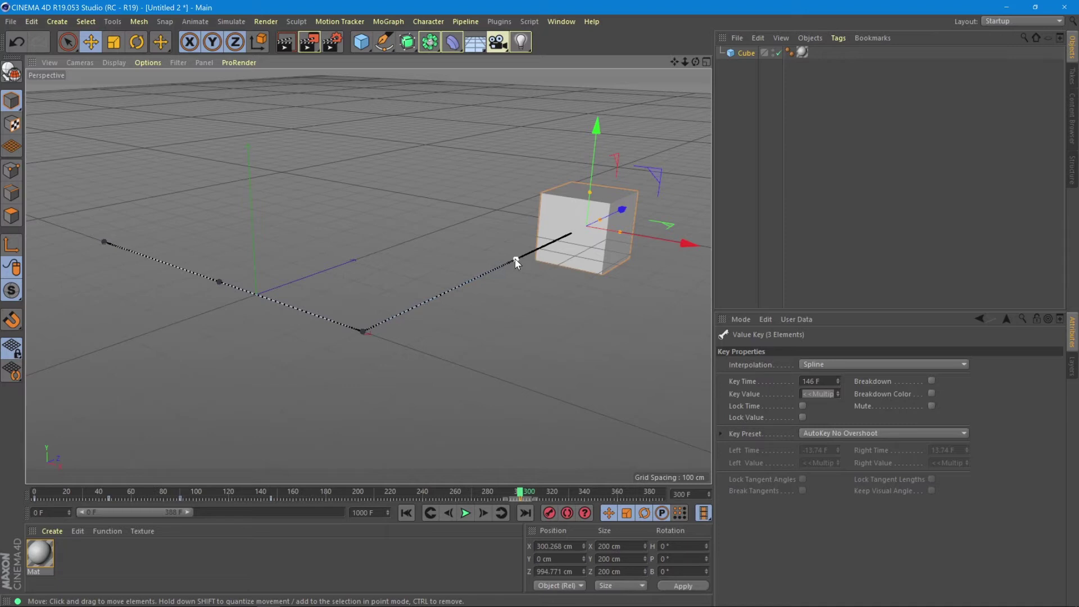
{"action": "left_click_drag", "start_coordinate": [516, 261], "coordinate": [582, 289]}
{"action": "left_click_drag", "start_coordinate": [218, 285], "coordinate": [158, 299]}
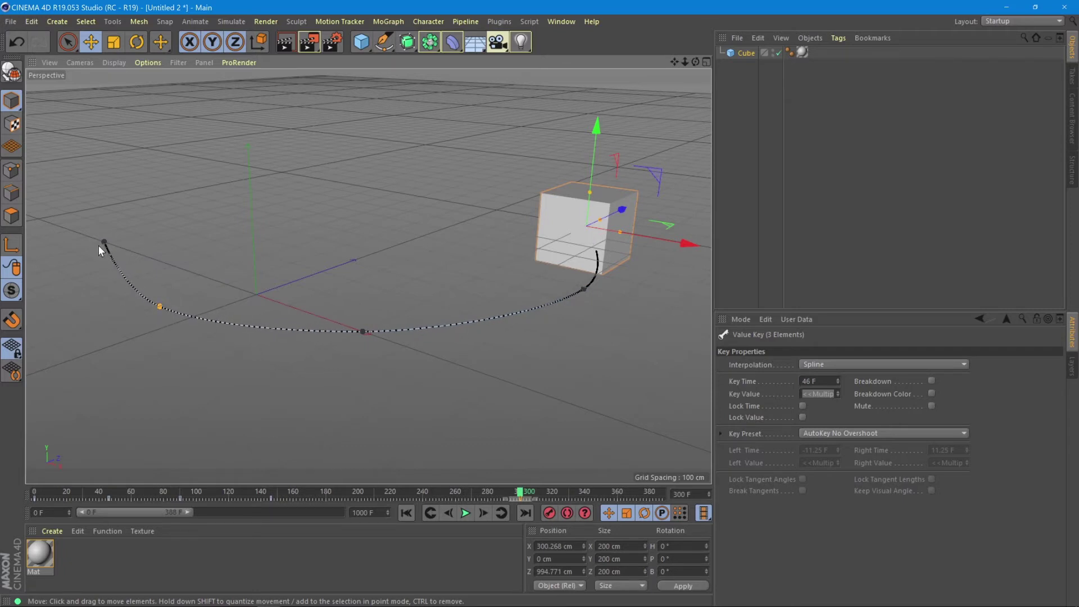
Play the animation from the start along the curved path, then stop it
{"action": "left_click", "coordinate": [407, 512]}
{"action": "left_click", "coordinate": [465, 512]}
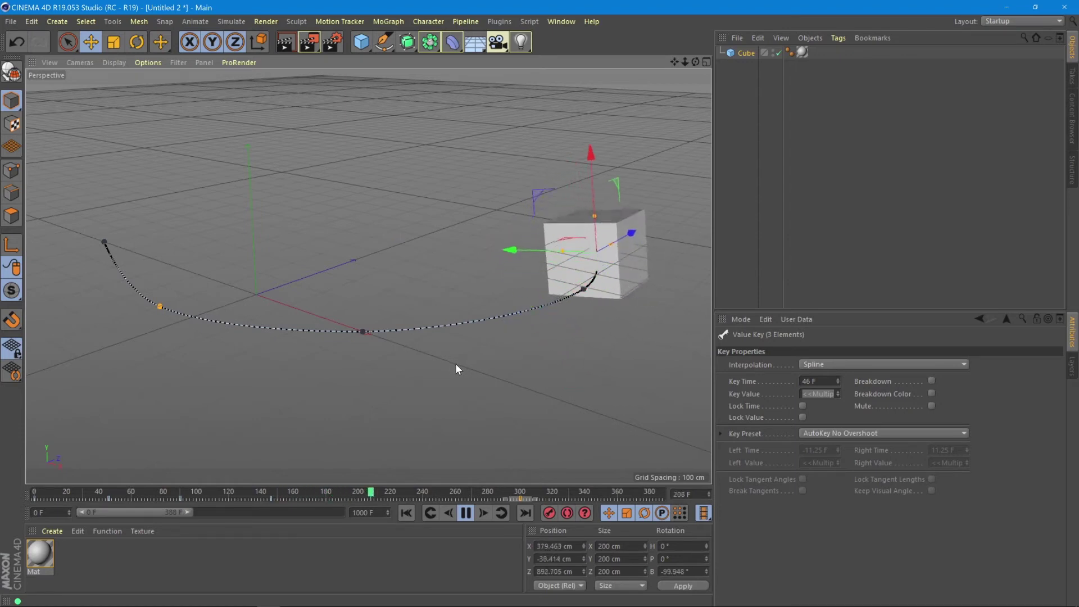
{"action": "left_click", "coordinate": [466, 513]}
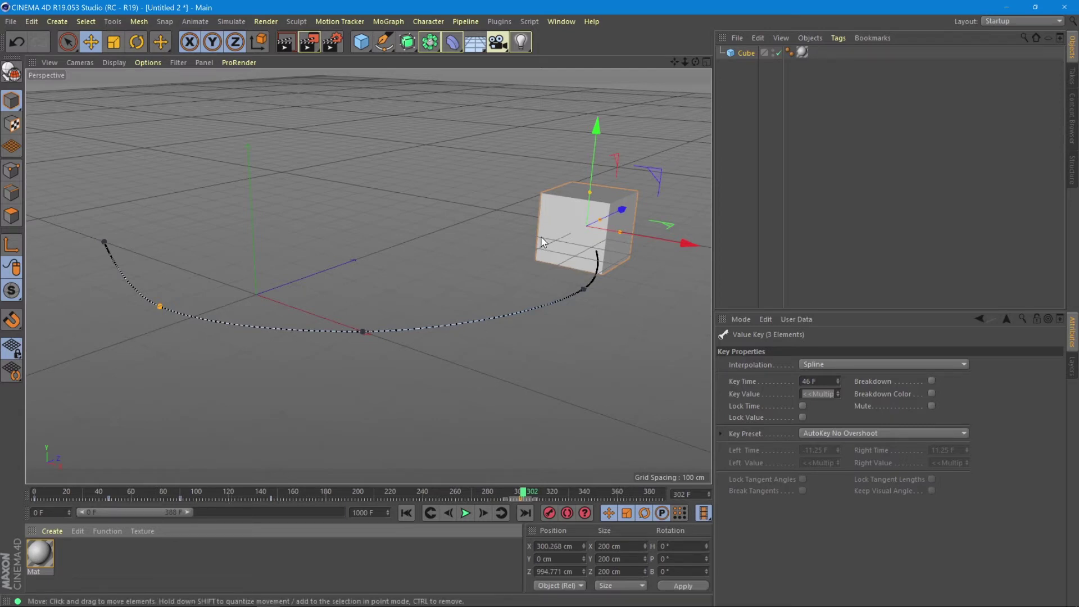
Add a Sphere primitive and move it along X to 215 cm
{"action": "left_click", "coordinate": [361, 42]}
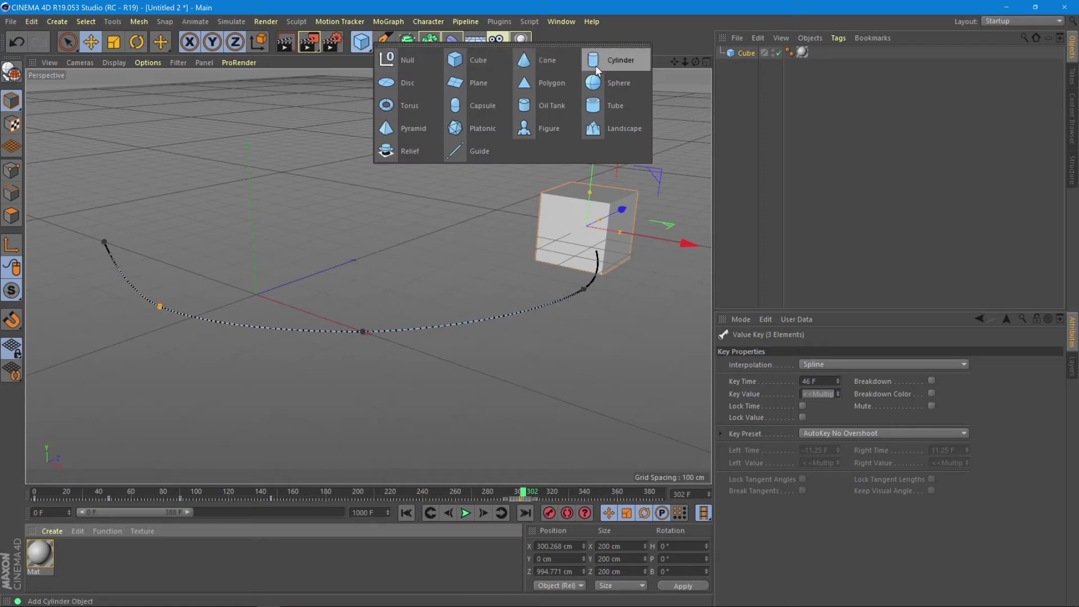
{"action": "left_click", "coordinate": [601, 82]}
{"action": "left_click_drag", "start_coordinate": [327, 316], "coordinate": [404, 353]}
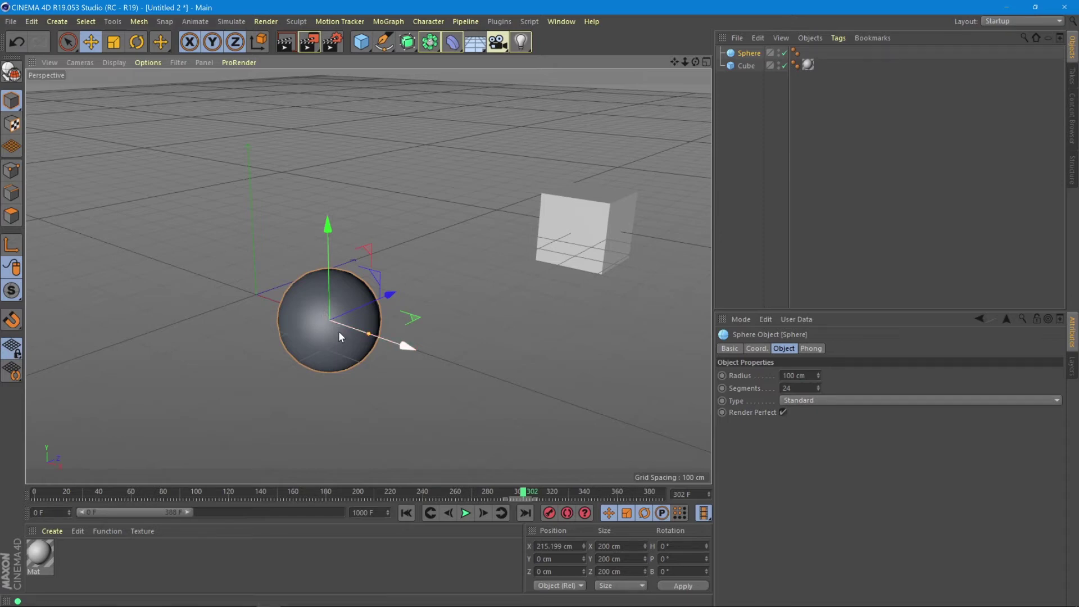
Scrub the timeline with the cube selected to view its path, then reselect the sphere
{"action": "left_click_drag", "start_coordinate": [512, 494], "coordinate": [31, 504]}
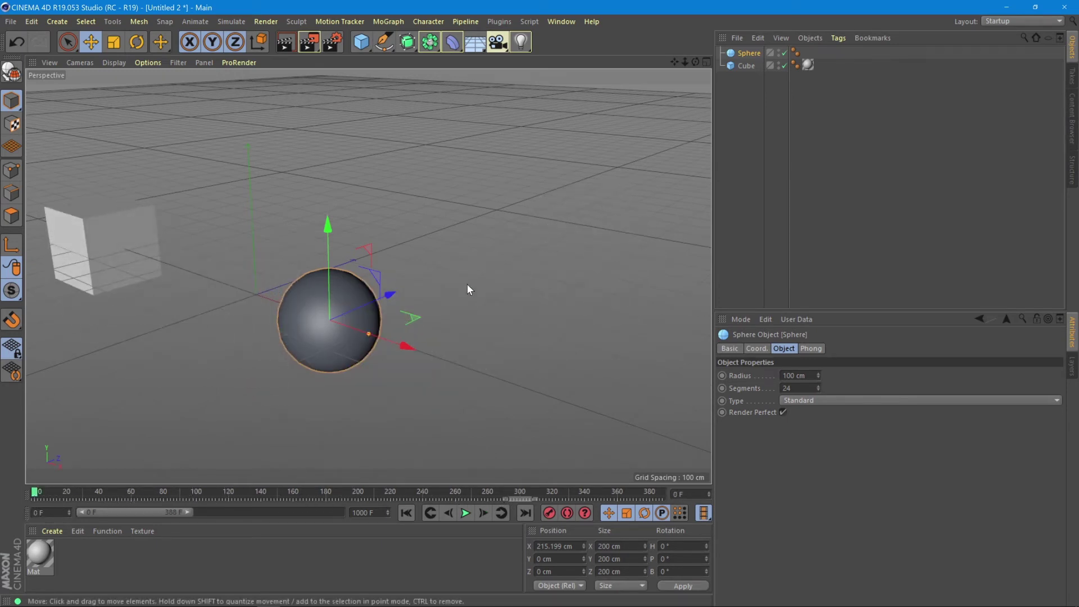
{"action": "left_click", "coordinate": [745, 65]}
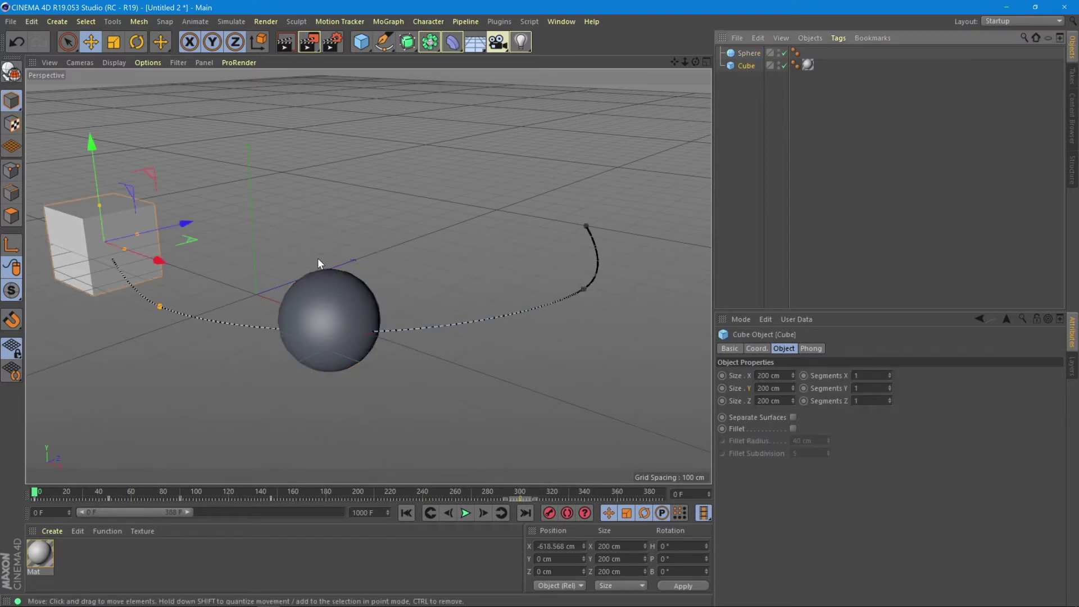
{"action": "left_click", "coordinate": [40, 494]}
{"action": "left_click_drag", "start_coordinate": [39, 491], "coordinate": [19, 500]}
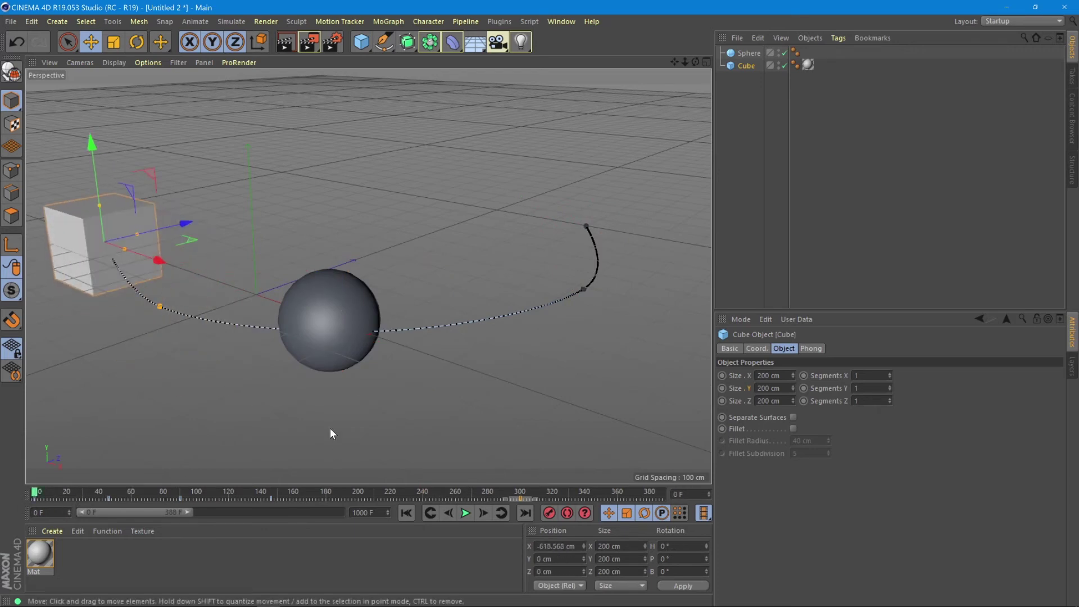
{"action": "left_click", "coordinate": [340, 280]}
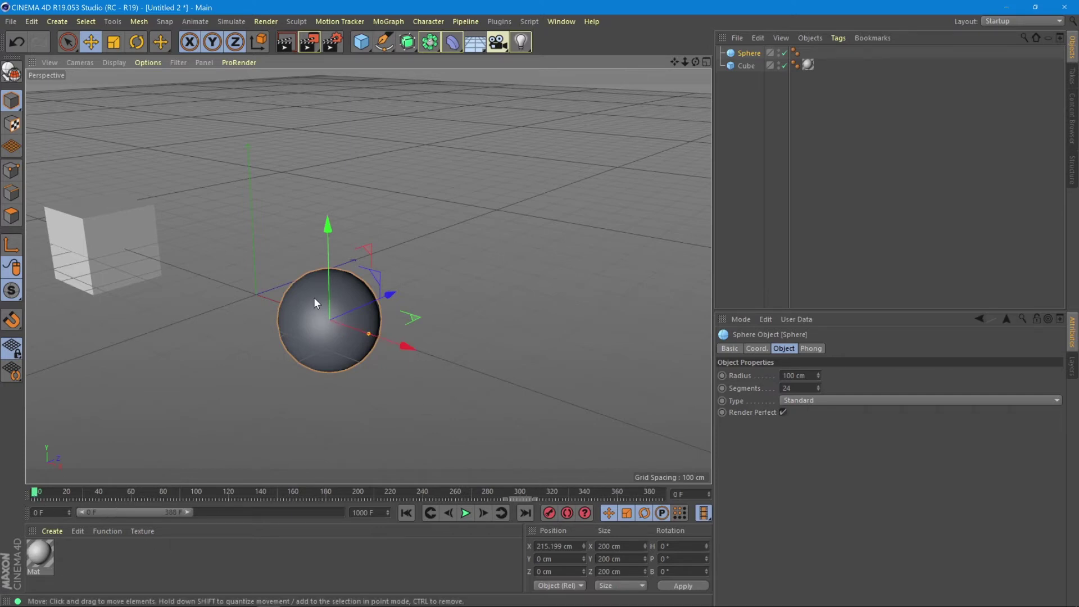
Keyframe the sphere's start, then lift it above the cube and record it at frame 82
{"action": "left_click", "coordinate": [549, 513]}
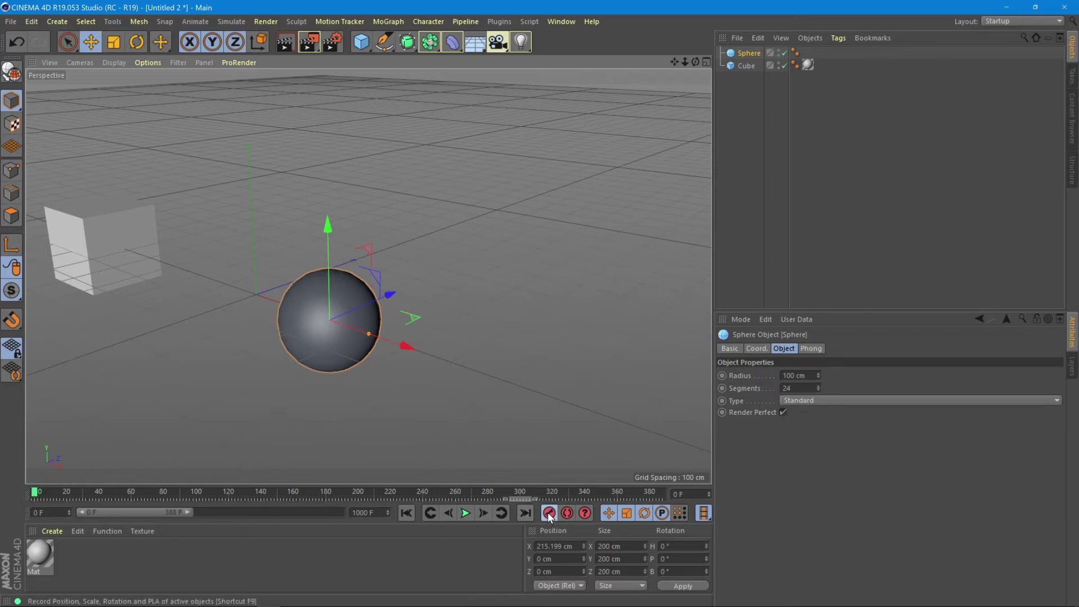
{"action": "left_click_drag", "start_coordinate": [35, 494], "coordinate": [166, 498]}
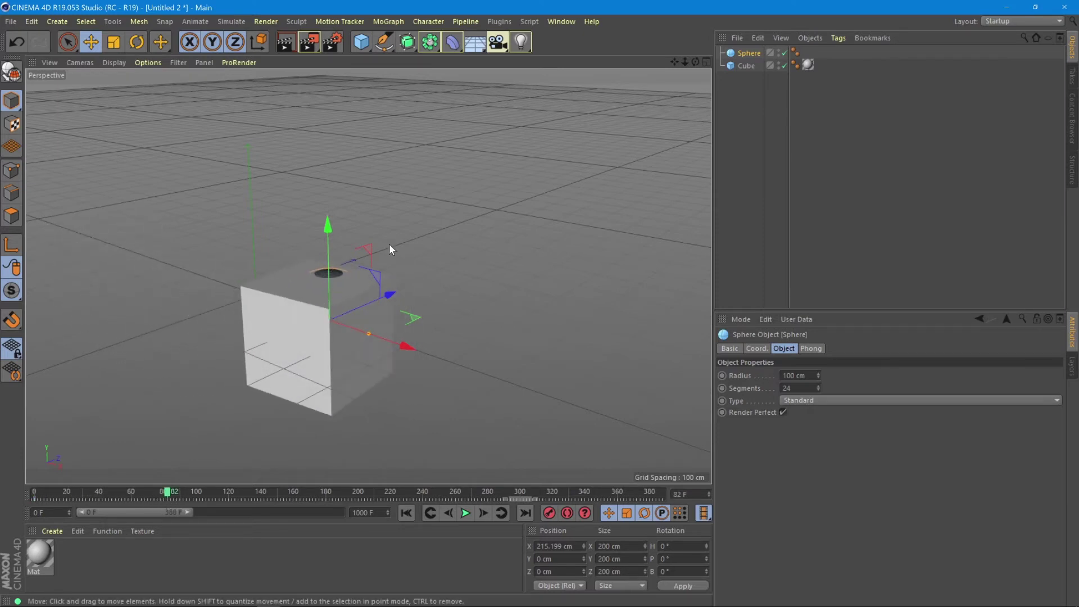
{"action": "left_click_drag", "start_coordinate": [328, 225], "coordinate": [311, 113]}
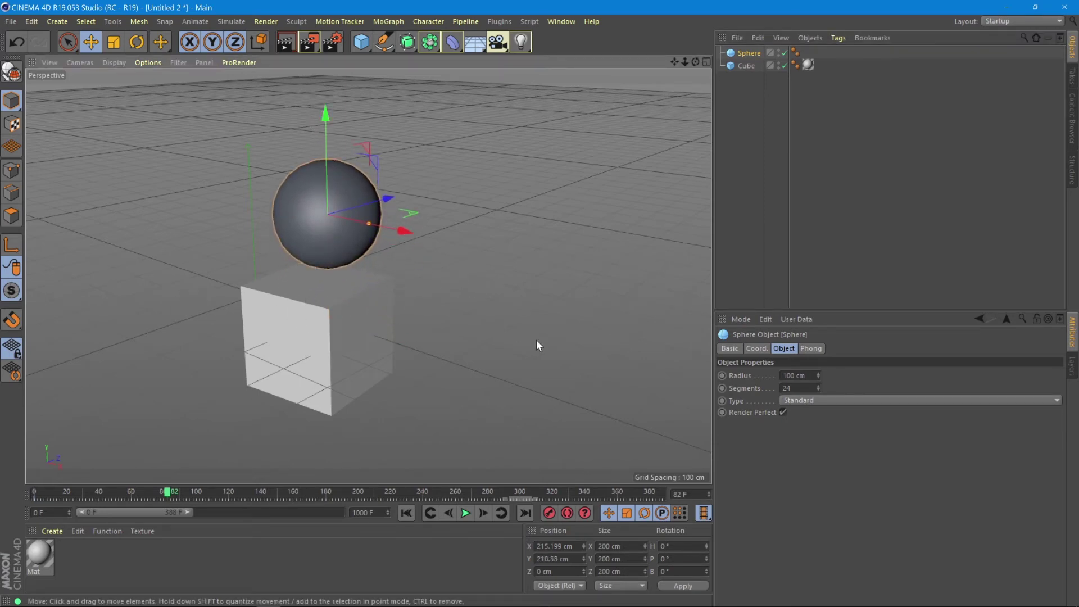
{"action": "left_click", "coordinate": [549, 514]}
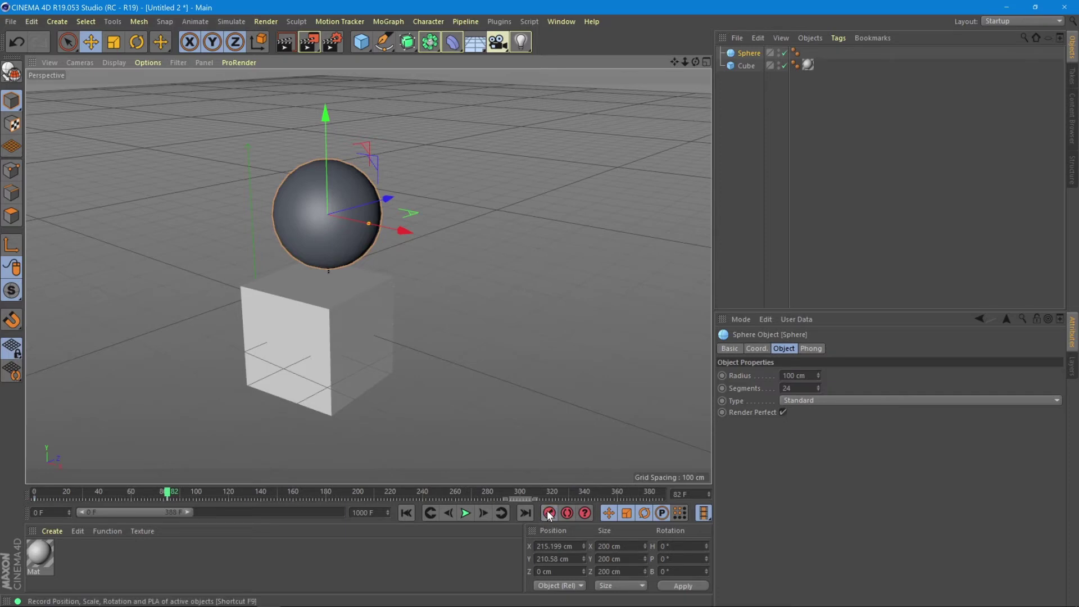
Lower the sphere to the ground, then at frame 300 move it beside the cube and record
{"action": "left_click", "coordinate": [176, 496]}
{"action": "left_click_drag", "start_coordinate": [176, 495], "coordinate": [282, 496]}
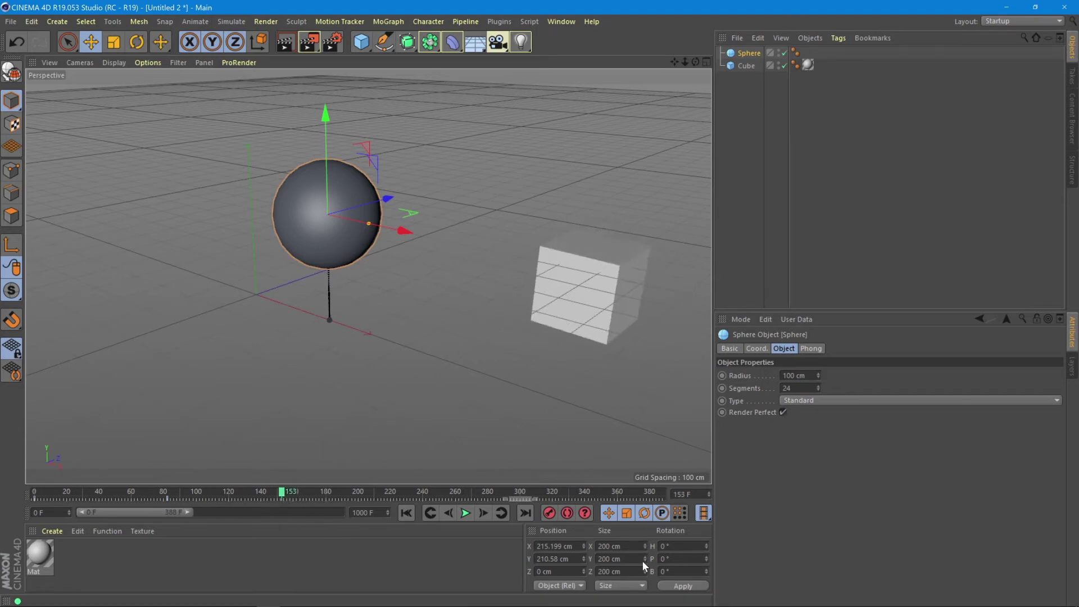
{"action": "left_click_drag", "start_coordinate": [324, 110], "coordinate": [337, 214]}
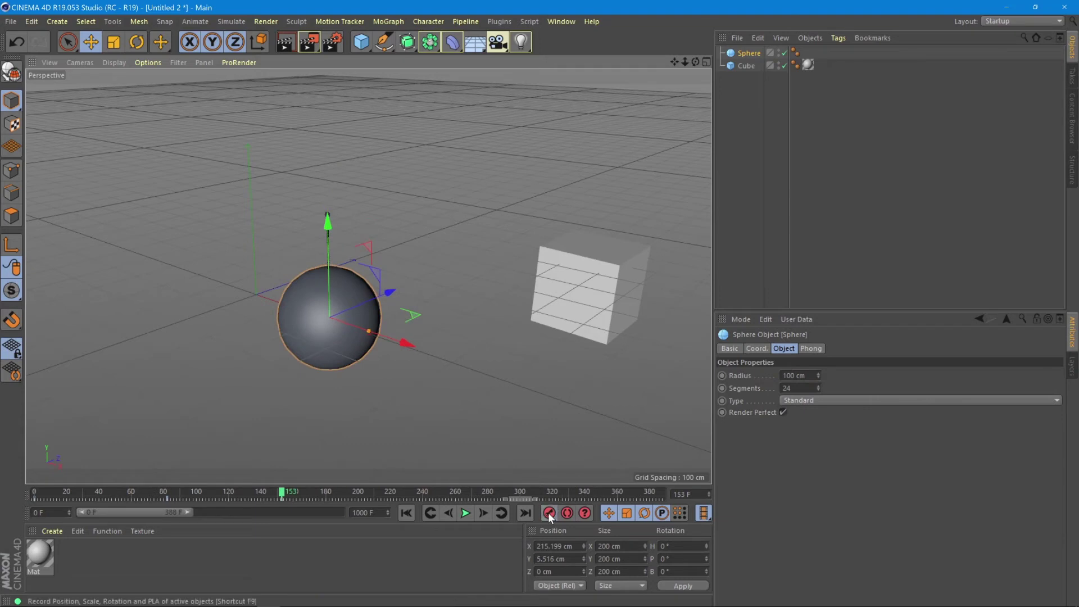
{"action": "left_click_drag", "start_coordinate": [283, 494], "coordinate": [519, 507]}
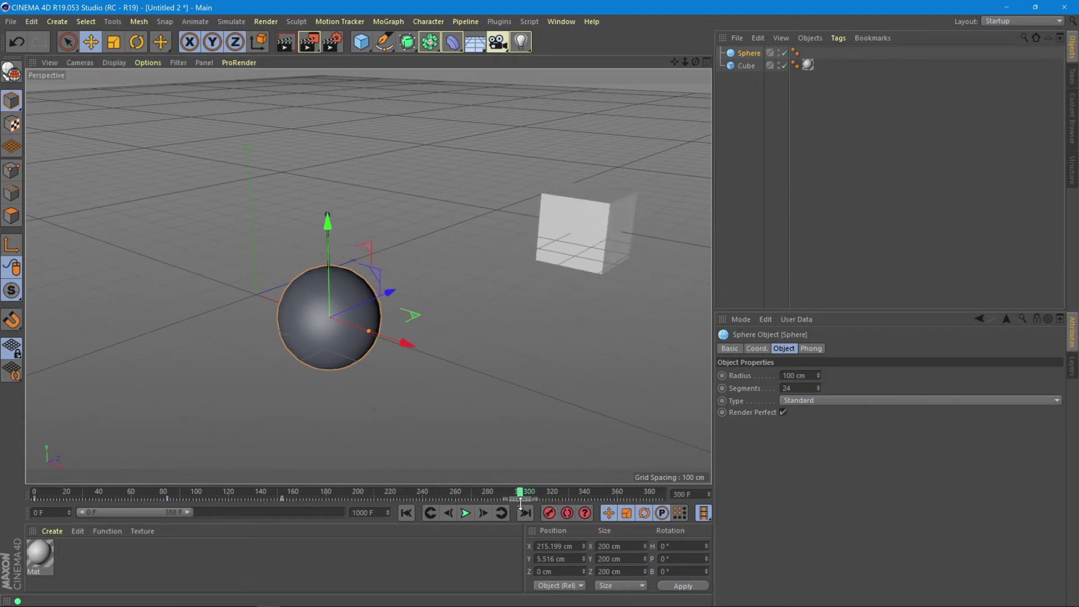
{"action": "left_click_drag", "start_coordinate": [390, 292], "coordinate": [629, 275]}
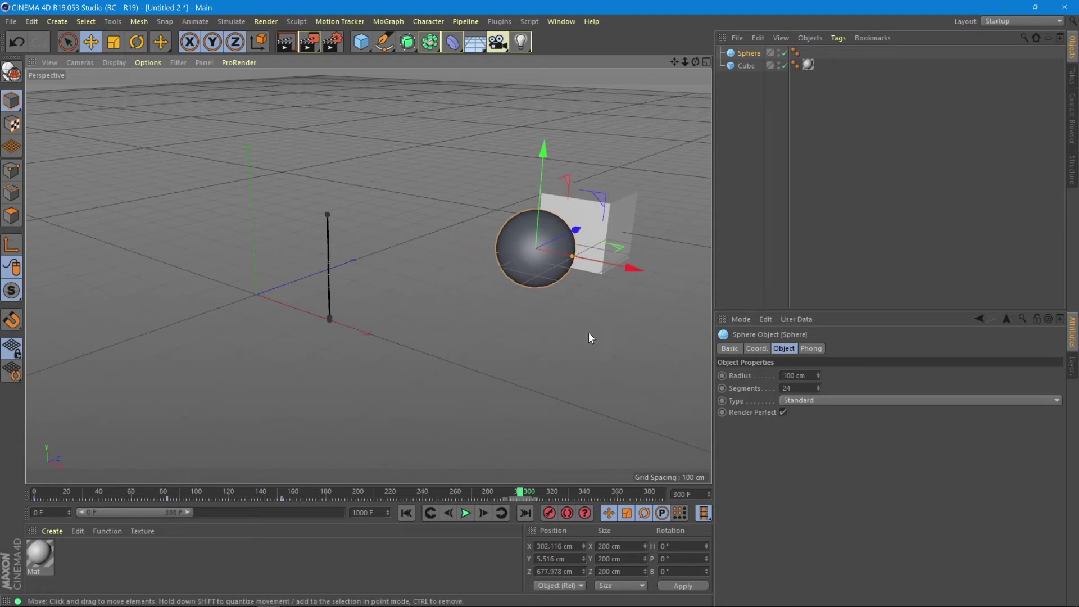
{"action": "left_click", "coordinate": [548, 511]}
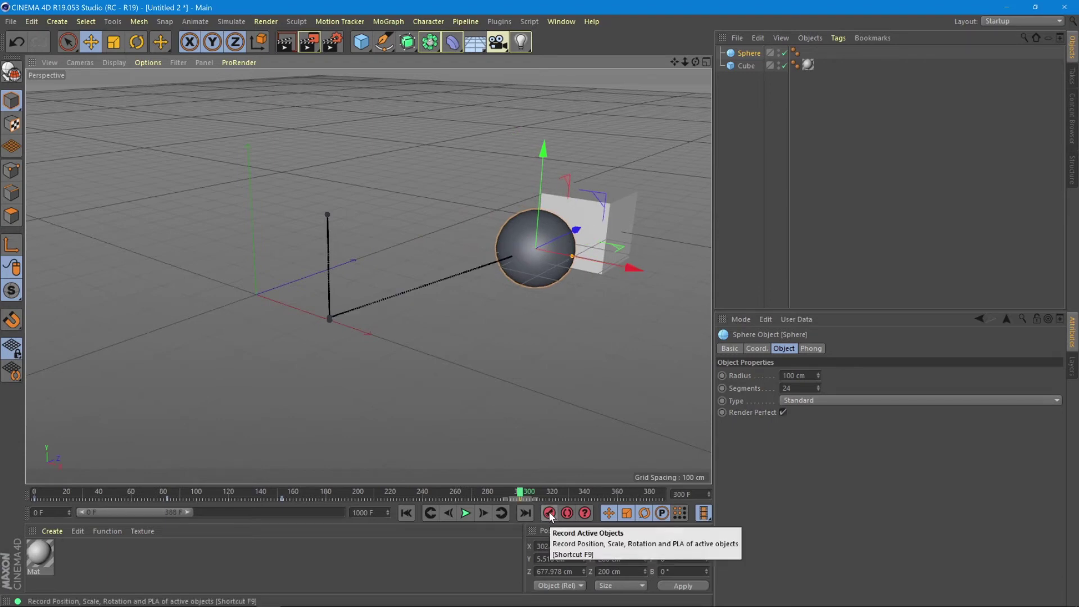
Play the animation from the start to check the sphere's motion, then stop
{"action": "left_click", "coordinate": [405, 513]}
{"action": "left_click", "coordinate": [465, 512]}
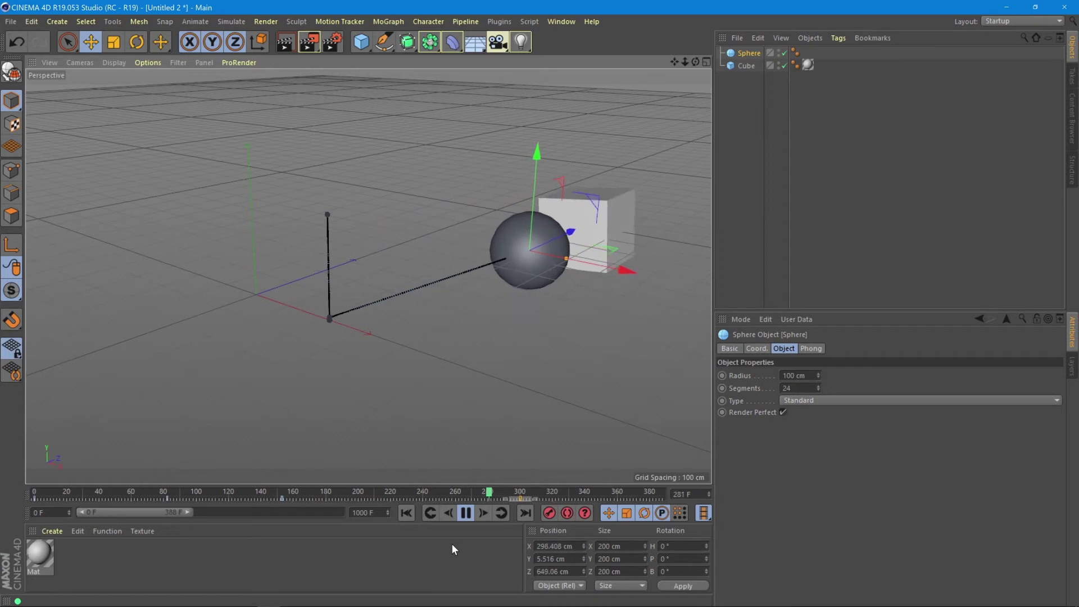
{"action": "left_click", "coordinate": [466, 513]}
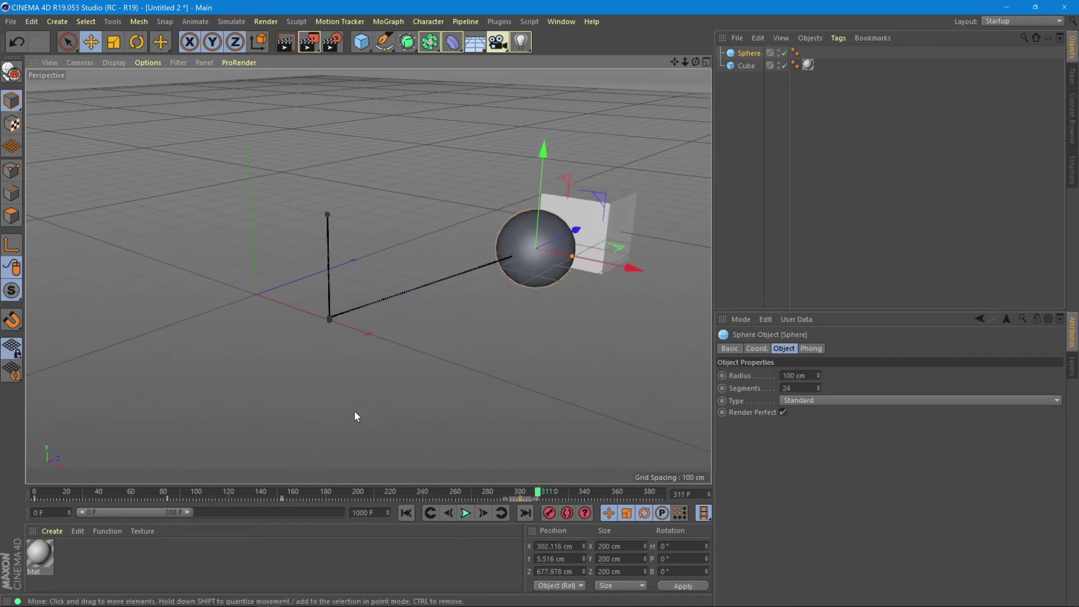
{"action": "left_click", "coordinate": [745, 65]}
{"action": "left_click", "coordinate": [744, 54]}
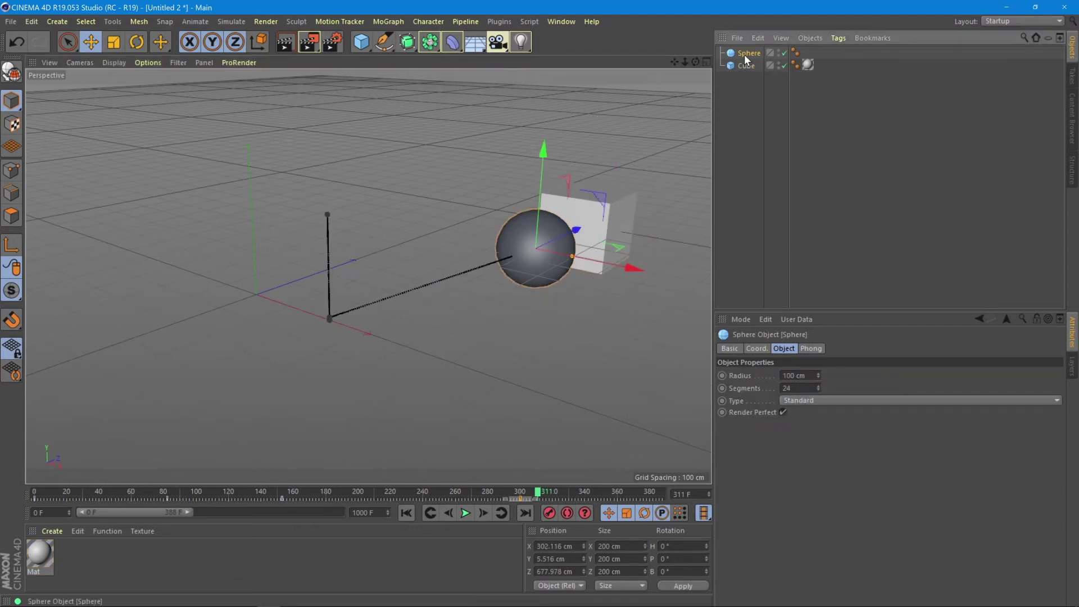
{"action": "left_click", "coordinate": [747, 66]}
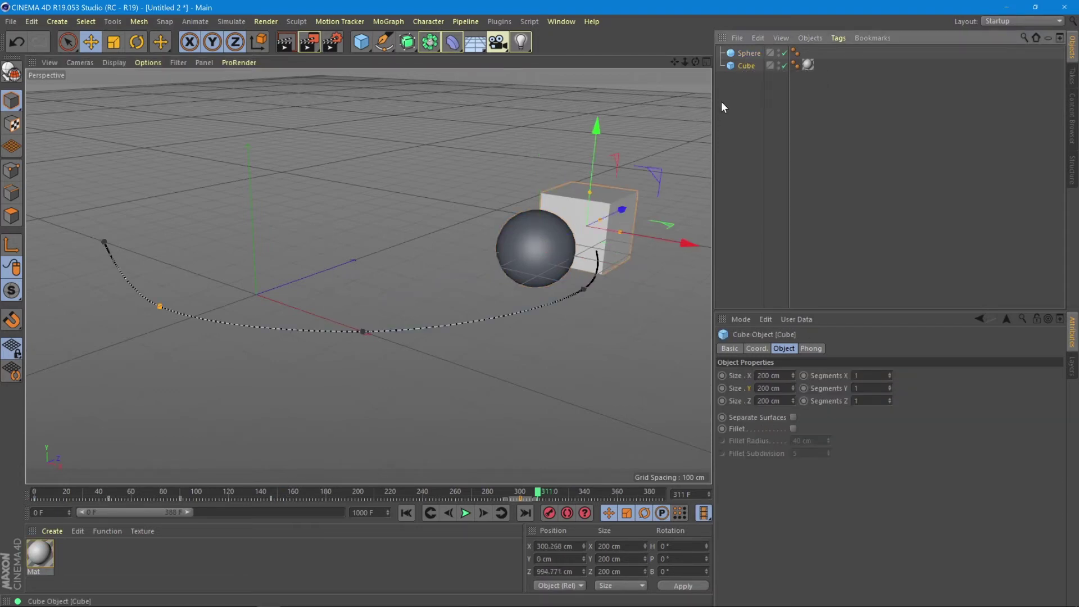
{"action": "left_click", "coordinate": [754, 52]}
{"action": "left_click", "coordinate": [746, 65]}
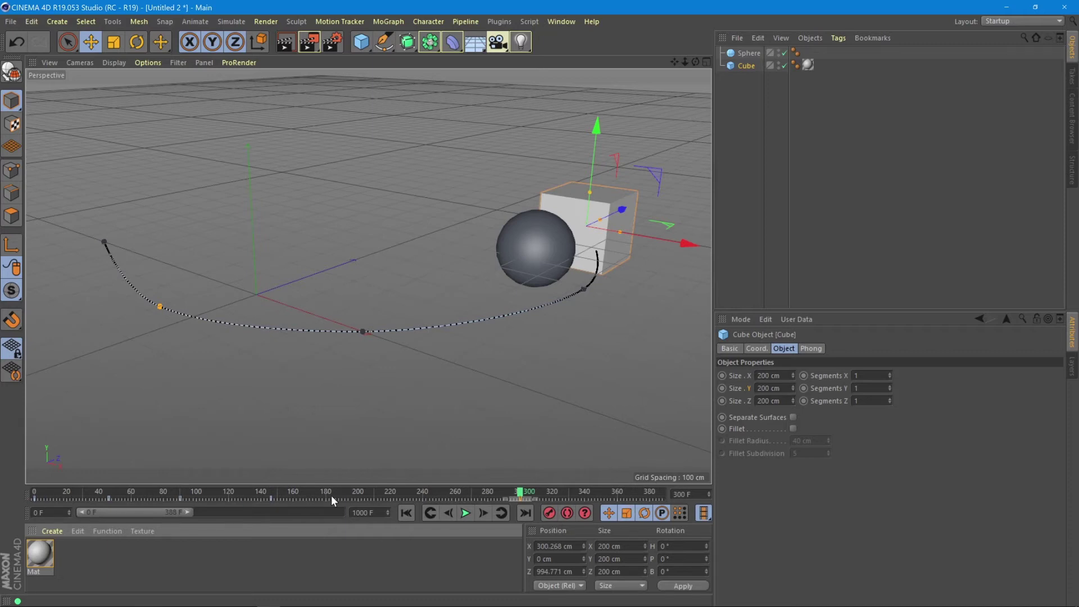
{"action": "left_click", "coordinate": [750, 54]}
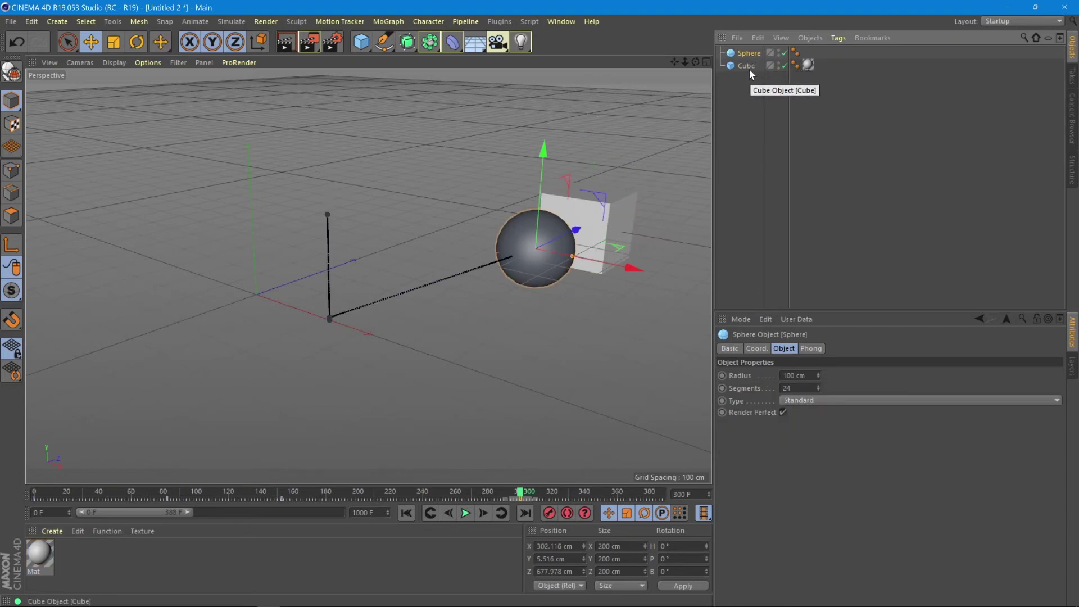
{"action": "left_click", "coordinate": [749, 67]}
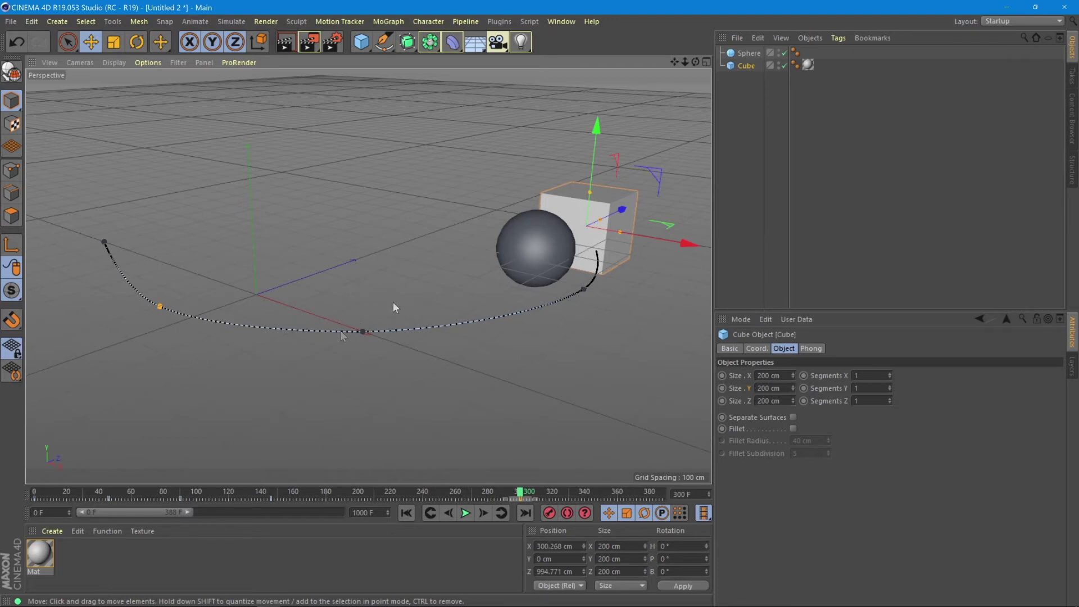
Add a standard camera, look through it, frame the sphere and cube, and keyframe it at frame 0
{"action": "left_click", "coordinate": [498, 42]}
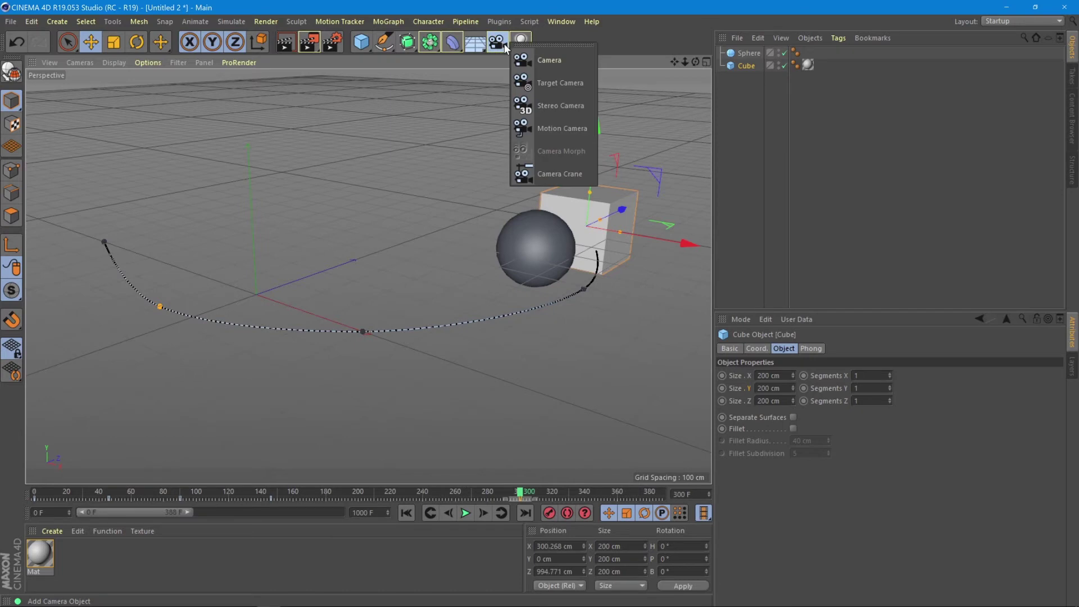
{"action": "left_click", "coordinate": [561, 58]}
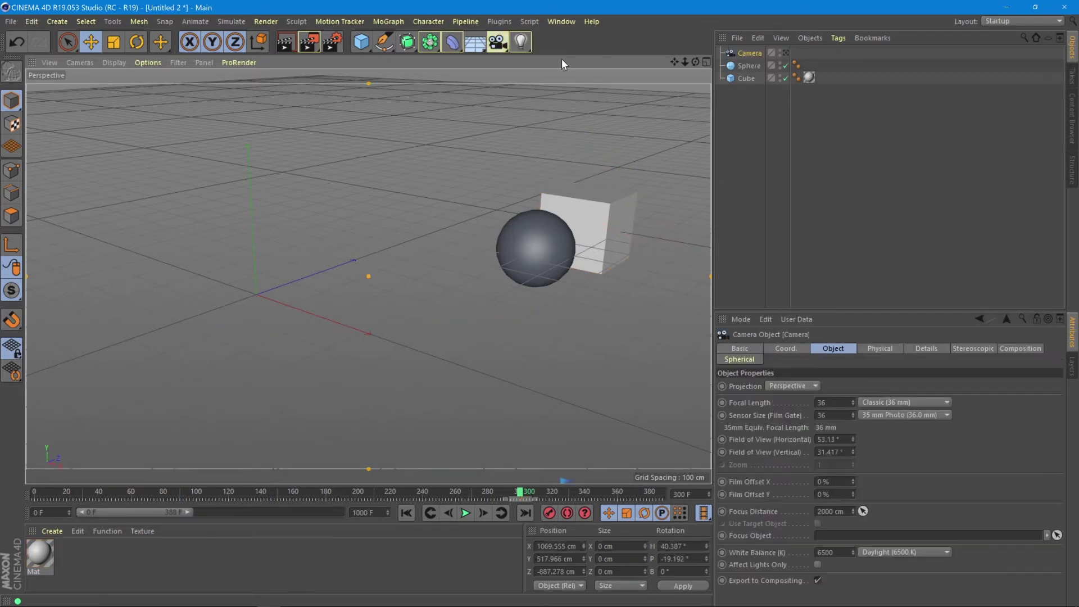
{"action": "left_click", "coordinate": [785, 53]}
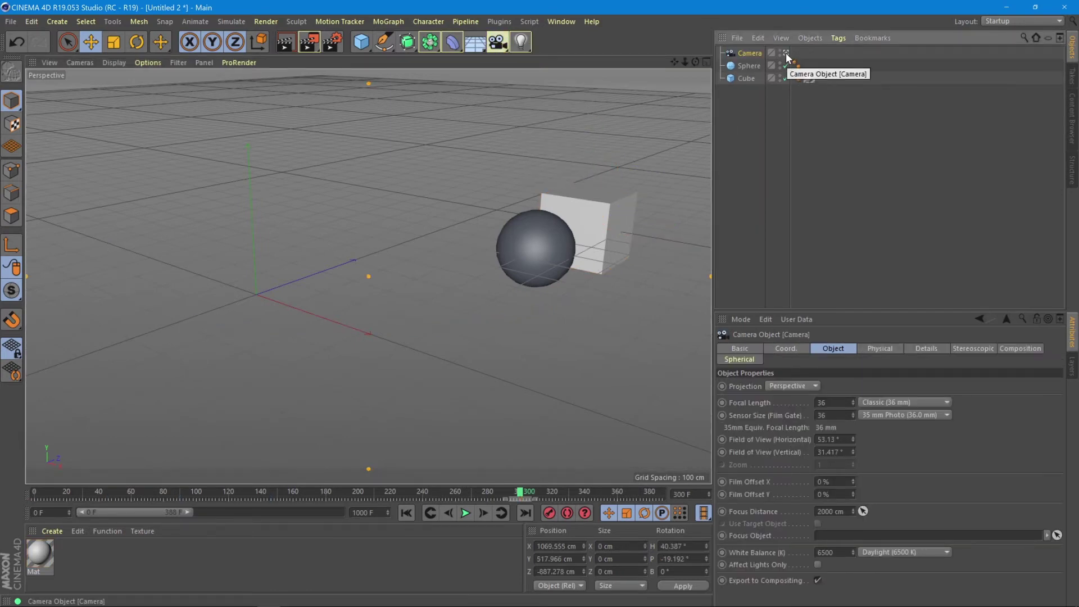
{"action": "left_click_drag", "start_coordinate": [520, 494], "coordinate": [23, 490]}
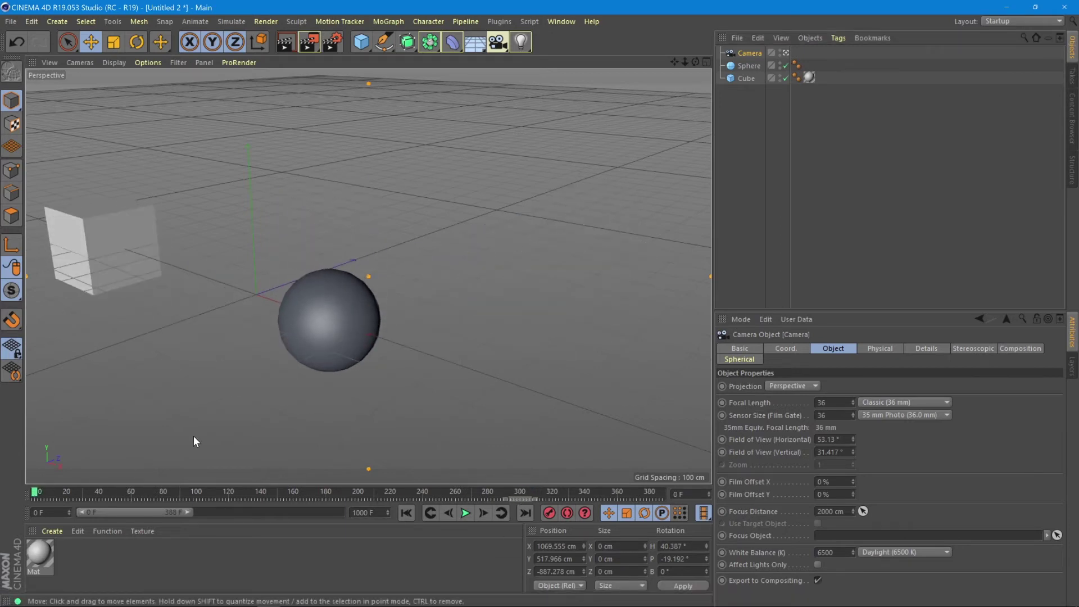
{"action": "left_click_drag", "start_coordinate": [336, 333], "coordinate": [473, 309], "text": "alt"}
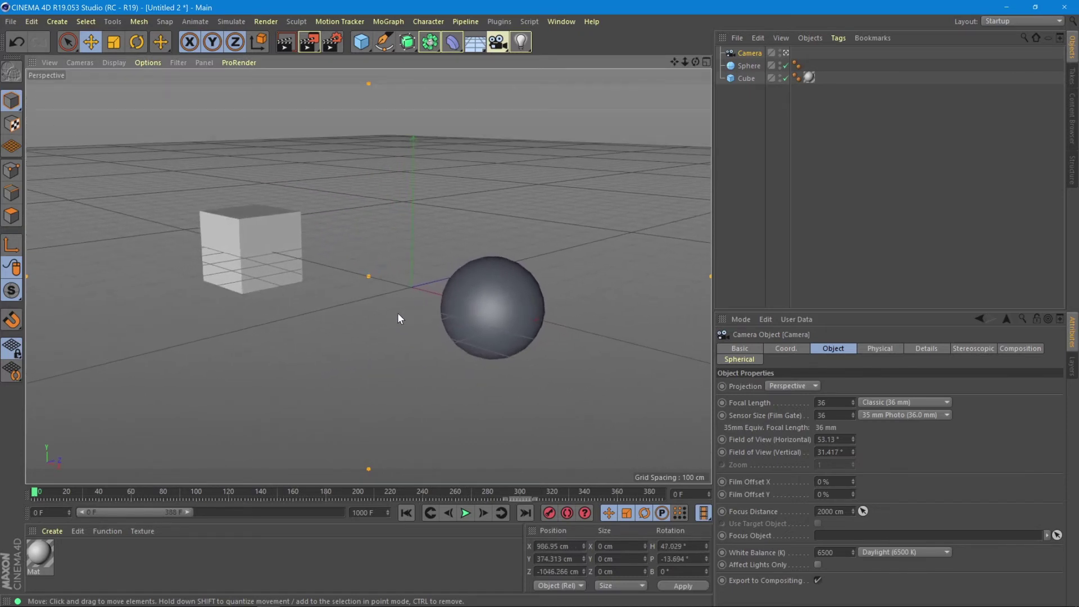
{"action": "left_click", "coordinate": [749, 54]}
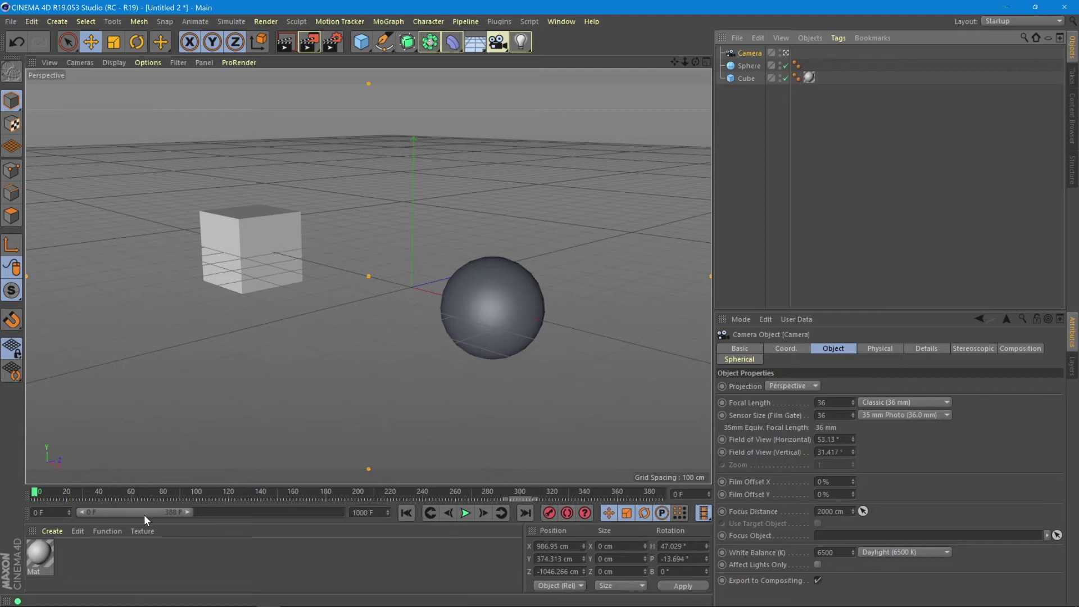
{"action": "left_click", "coordinate": [549, 513]}
Orbit the camera around the objects at frames 100, 200 and 300, recording a final keyframe
{"action": "left_click_drag", "start_coordinate": [35, 494], "coordinate": [195, 503]}
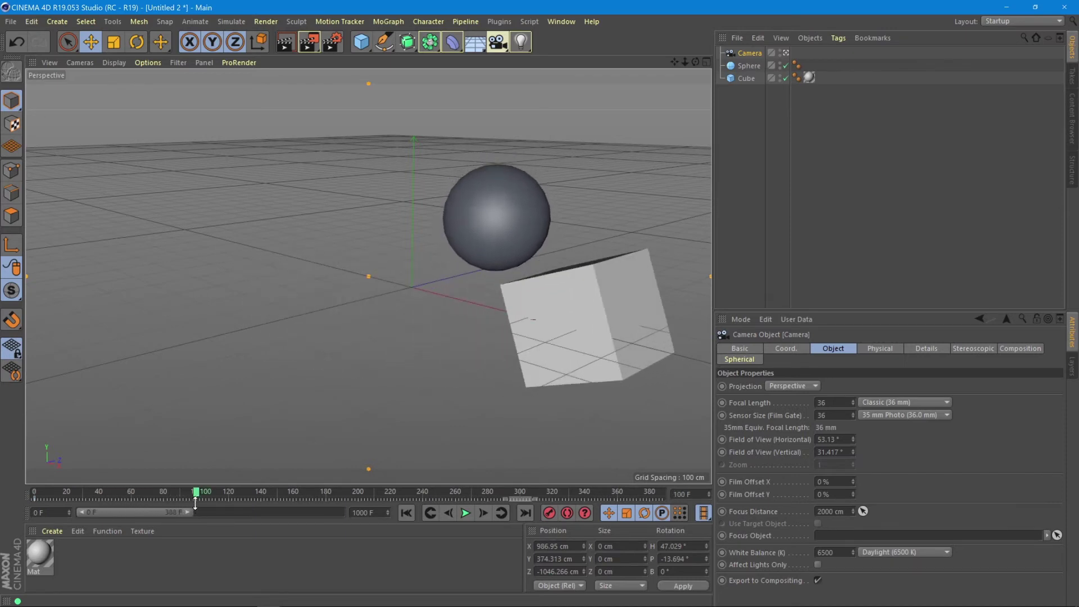
{"action": "mouse_move", "coordinate": [426, 360]}
{"action": "left_mouse_down", "text": "alt"}
{"action": "mouse_move", "coordinate": [586, 295]}
{"action": "mouse_move", "coordinate": [379, 339]}
{"action": "left_mouse_up", "text": "alt"}
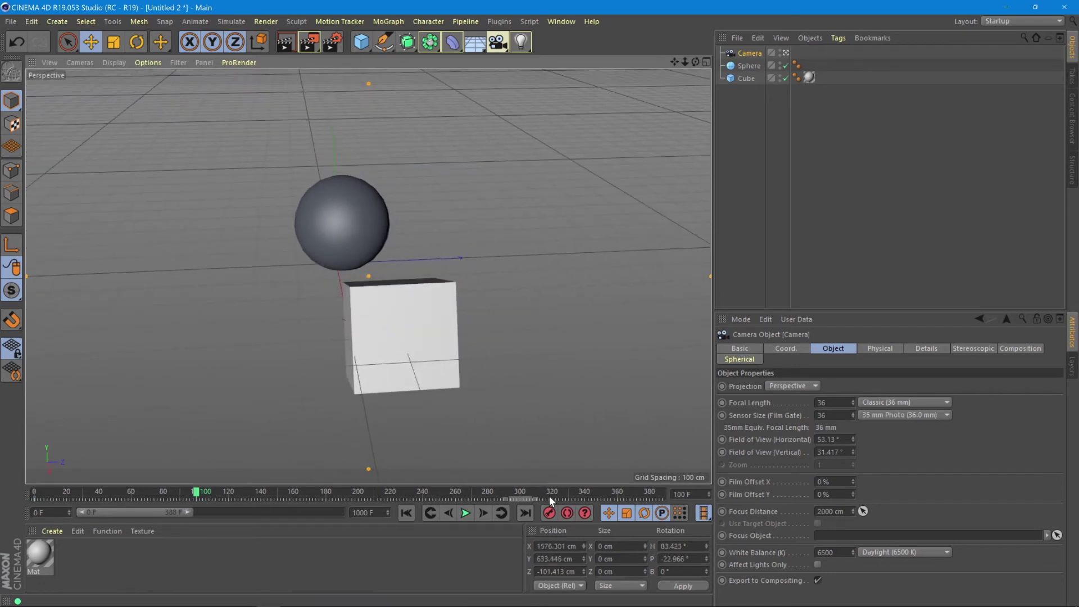
{"action": "left_click_drag", "start_coordinate": [197, 491], "coordinate": [358, 492]}
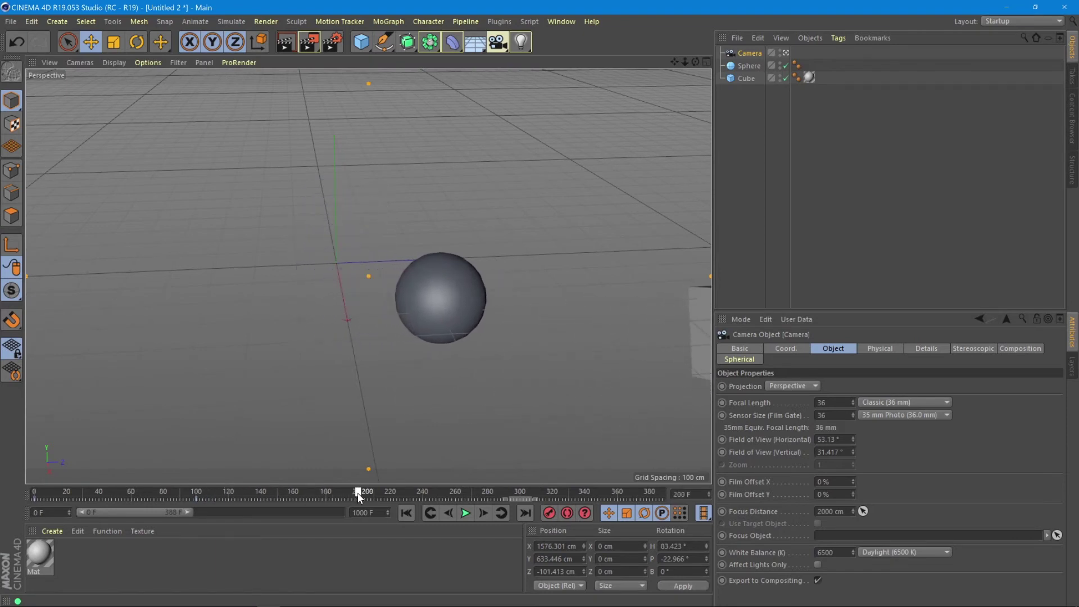
{"action": "left_click_drag", "start_coordinate": [570, 341], "coordinate": [461, 336], "text": "alt"}
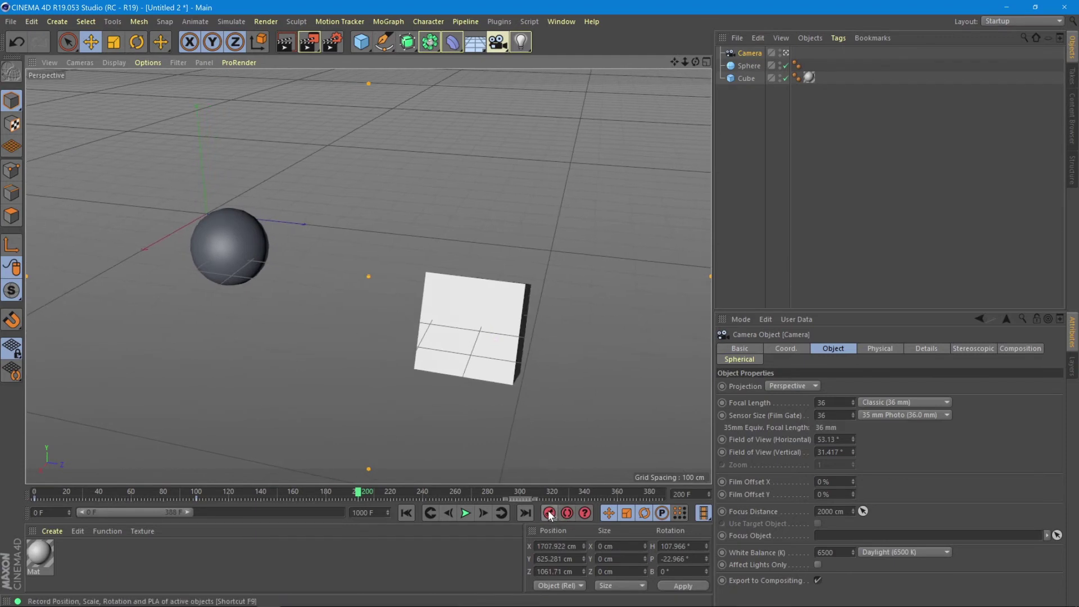
{"action": "left_click_drag", "start_coordinate": [355, 494], "coordinate": [518, 502]}
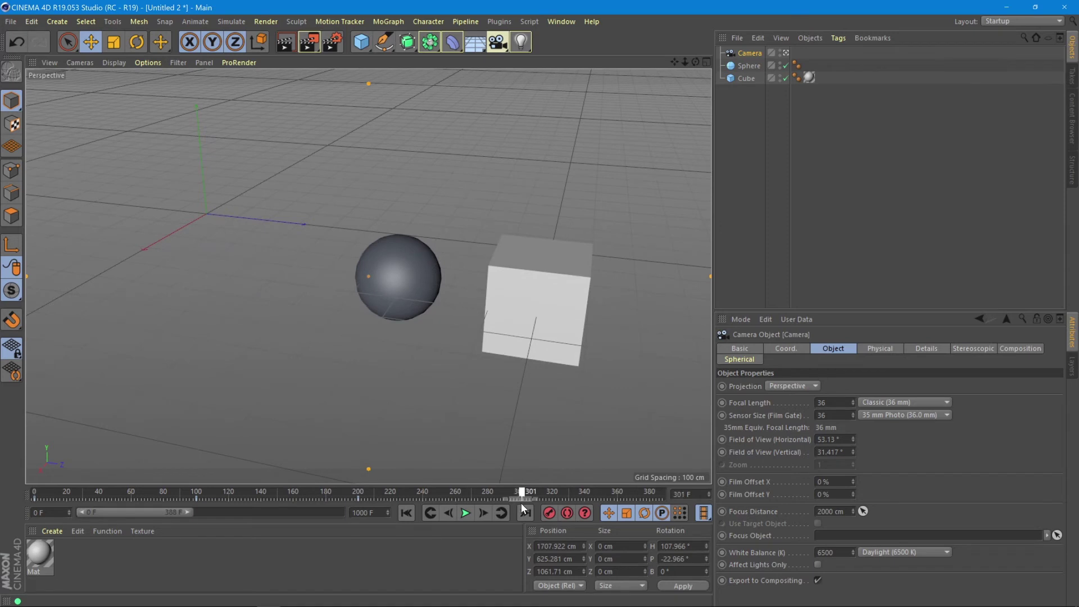
{"action": "left_click_drag", "start_coordinate": [528, 372], "coordinate": [381, 327], "text": "alt"}
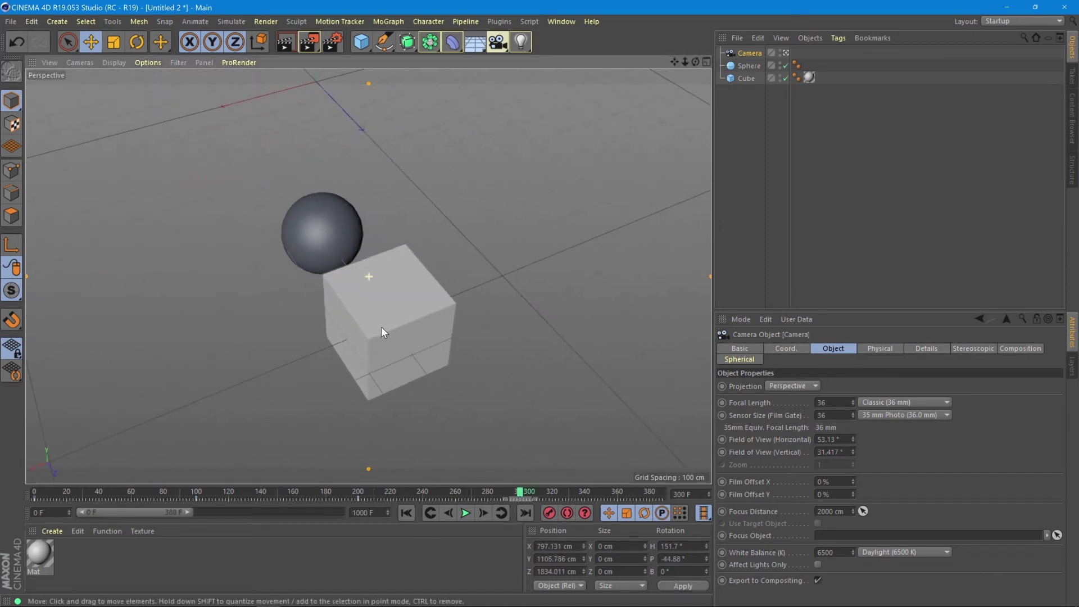
{"action": "left_click", "coordinate": [549, 513]}
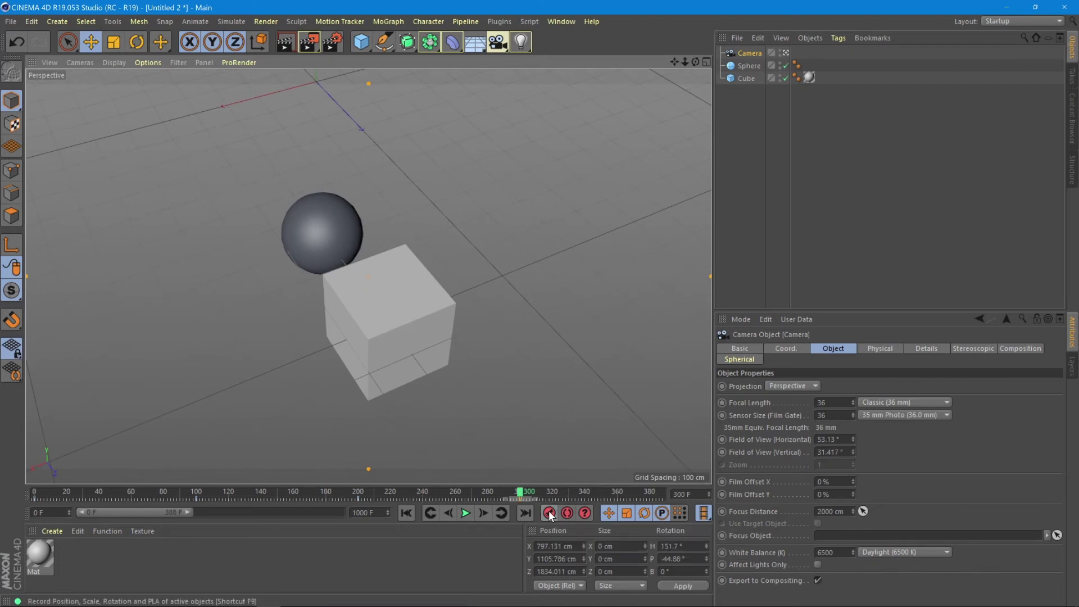
Play the camera animation from the start, then stop looking through the camera
{"action": "left_click", "coordinate": [406, 513]}
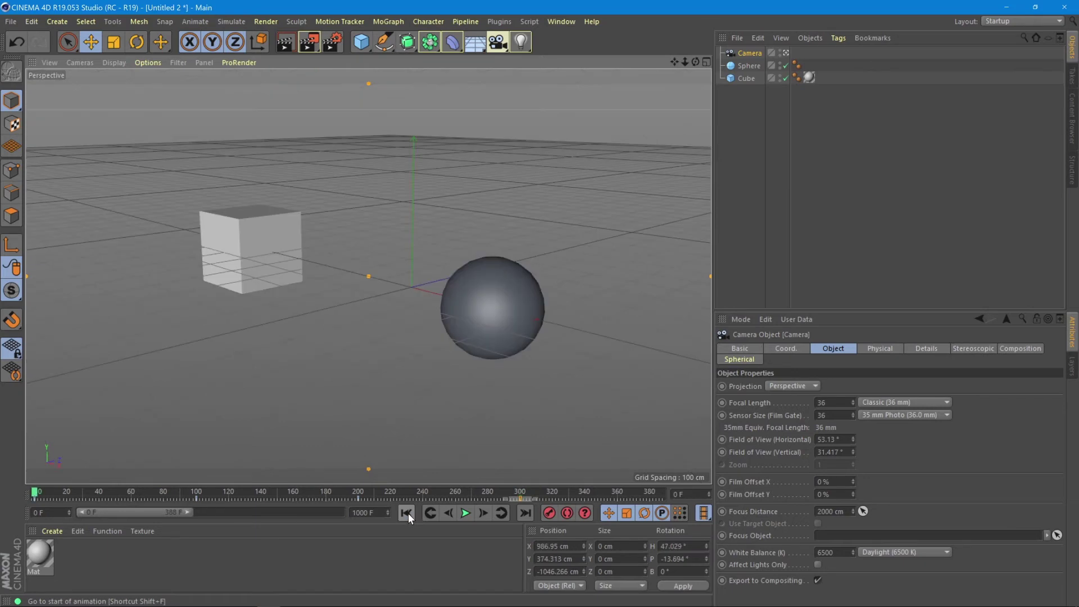
{"action": "left_click", "coordinate": [464, 513]}
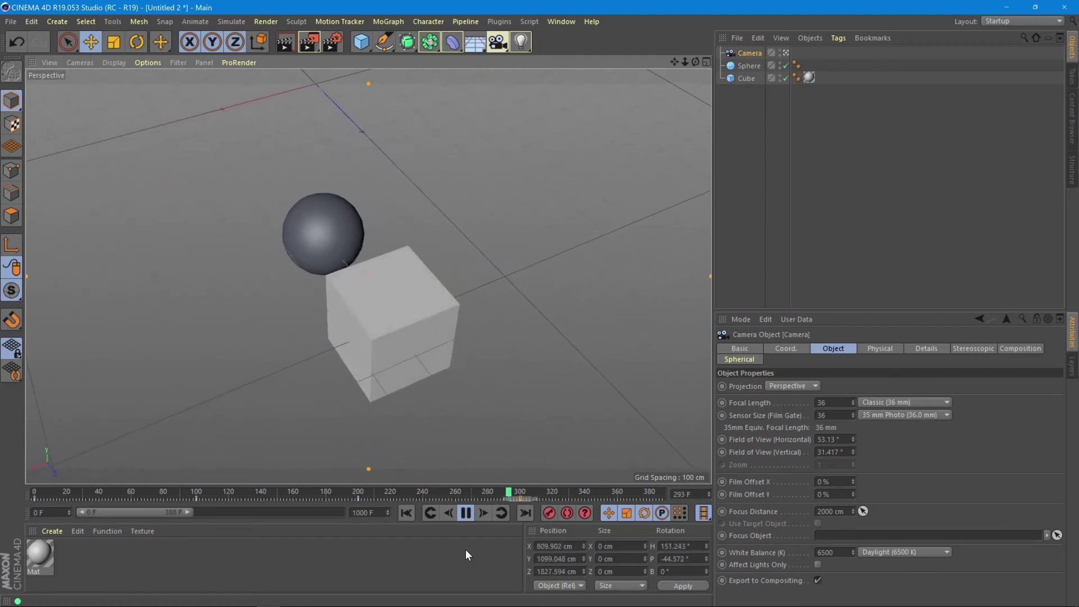
{"action": "left_click", "coordinate": [466, 512]}
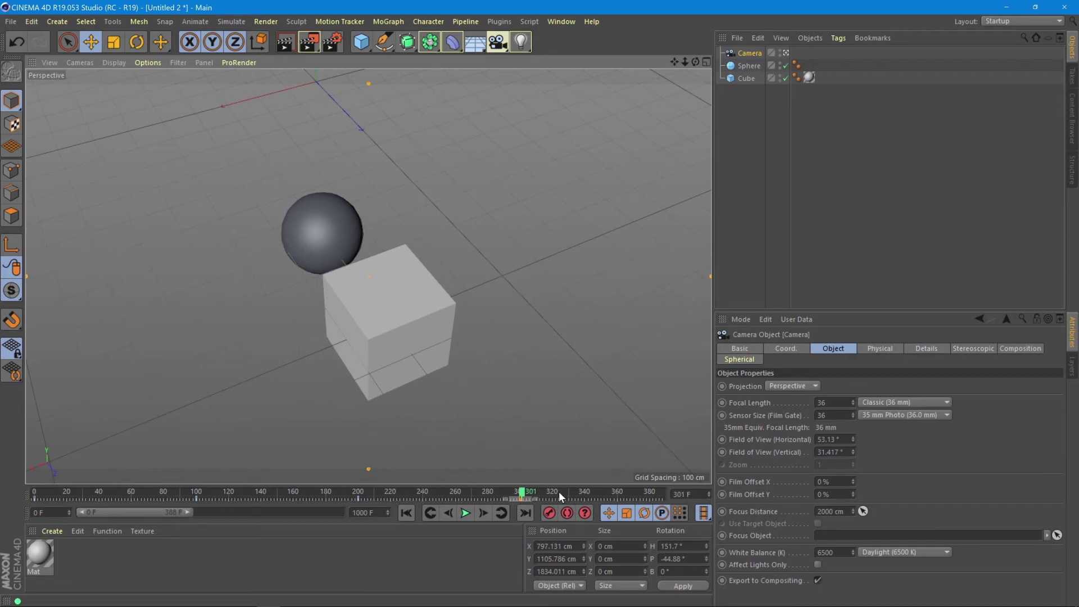
{"action": "left_click", "coordinate": [786, 53]}
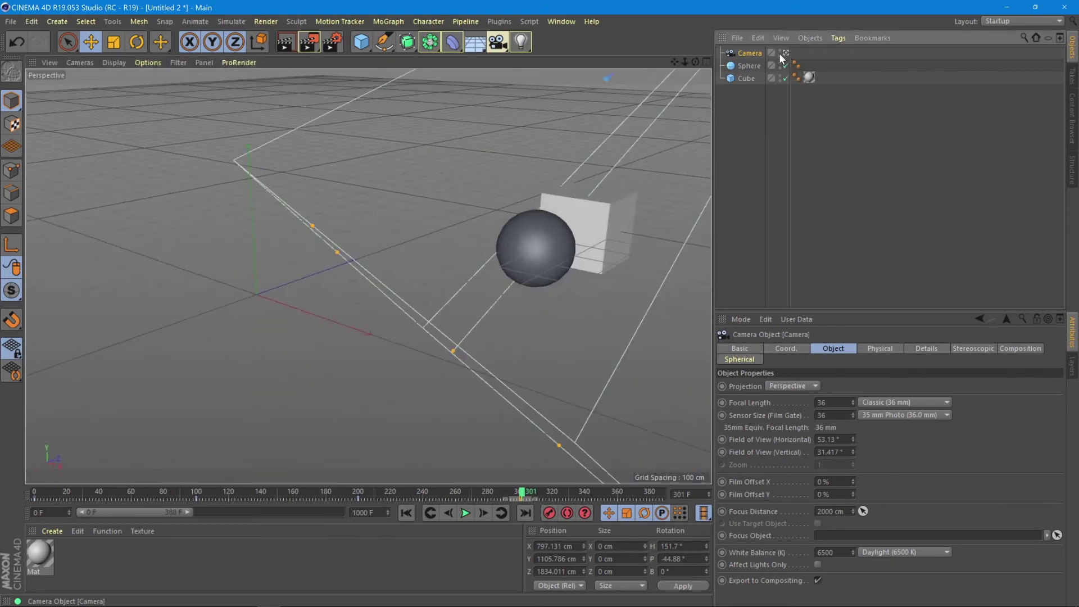
Zoom out above the scene and play the camera animation to watch its path
{"action": "left_click_drag", "start_coordinate": [569, 191], "coordinate": [432, 347], "text": "alt"}
{"action": "middle_click_drag", "start_coordinate": [432, 347], "coordinate": [345, 322], "text": "alt"}
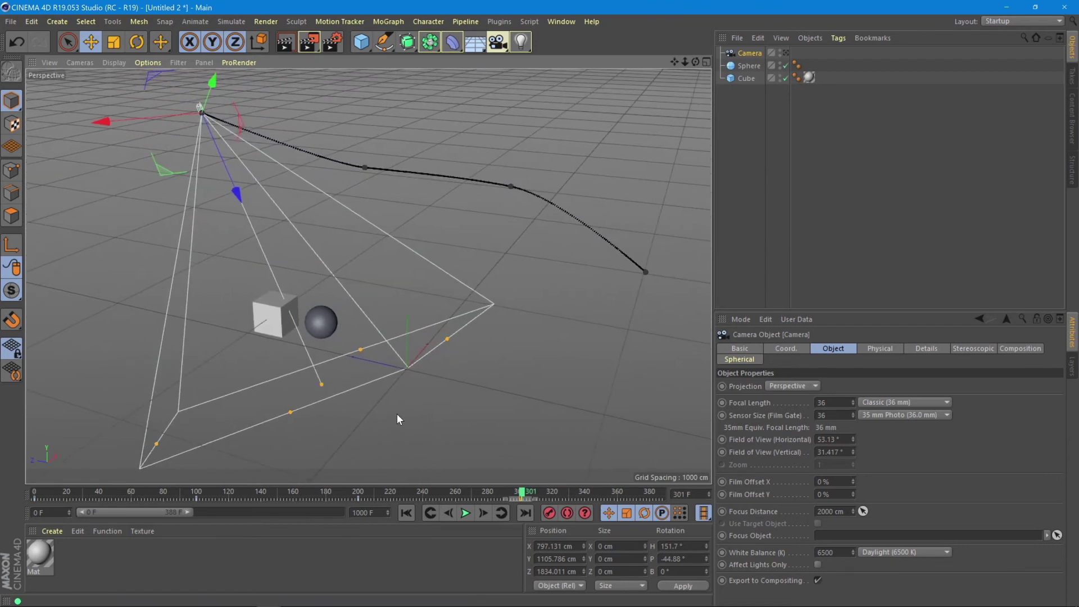
{"action": "left_click", "coordinate": [411, 512]}
{"action": "left_click", "coordinate": [466, 512]}
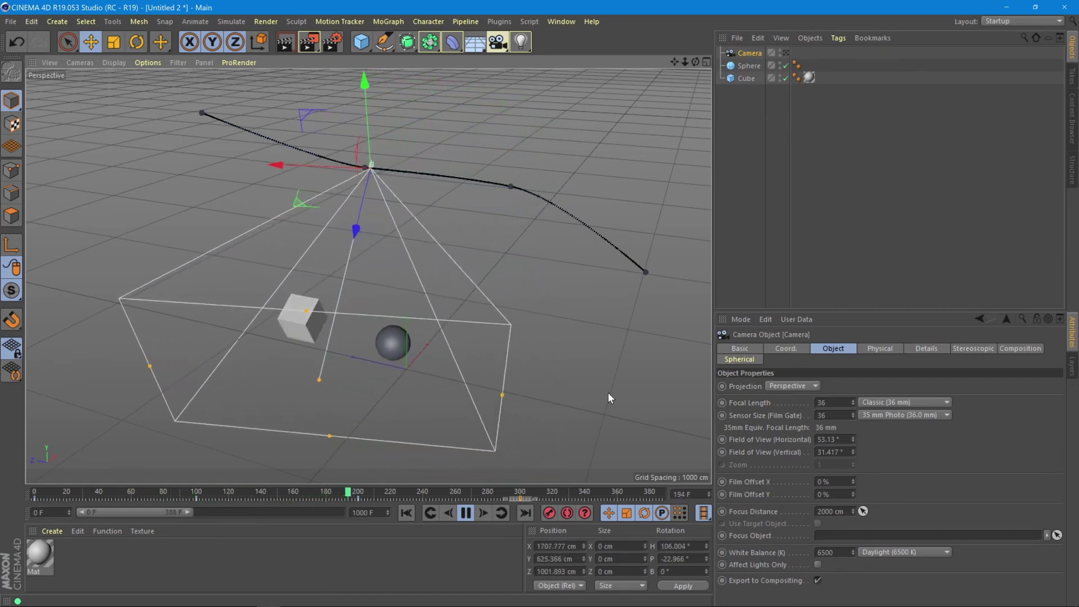
{"action": "left_click", "coordinate": [466, 514]}
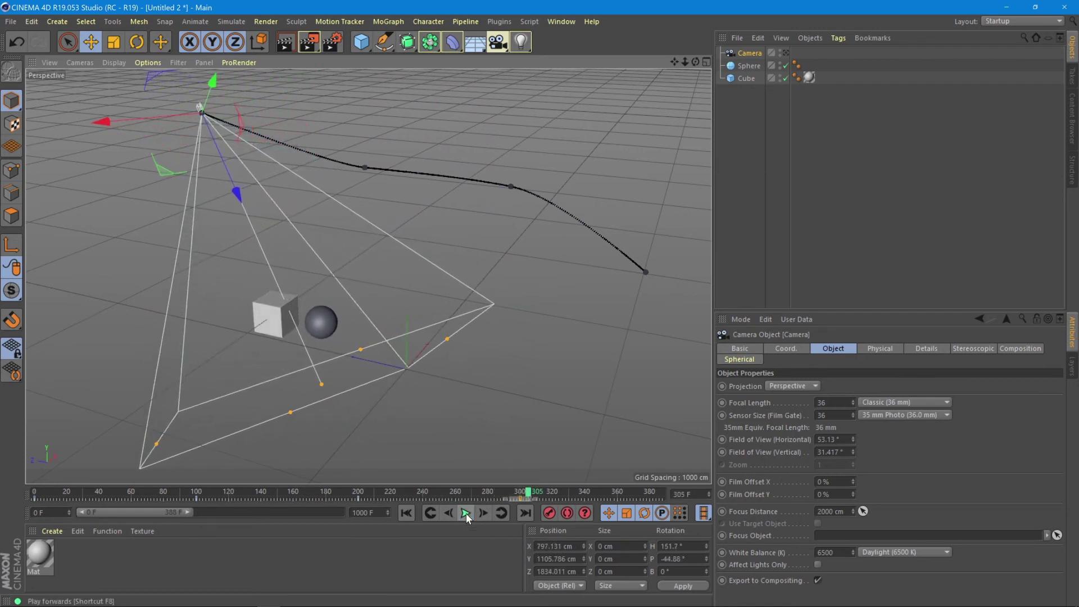
{"action": "left_click", "coordinate": [466, 513]}
Move the camera path's frame-100 and frame-200 points to sharpen its curve, then look through it
{"action": "left_click_drag", "start_coordinate": [363, 168], "coordinate": [364, 197]}
{"action": "left_click_drag", "start_coordinate": [511, 187], "coordinate": [516, 155]}
{"action": "left_click_drag", "start_coordinate": [364, 198], "coordinate": [331, 200]}
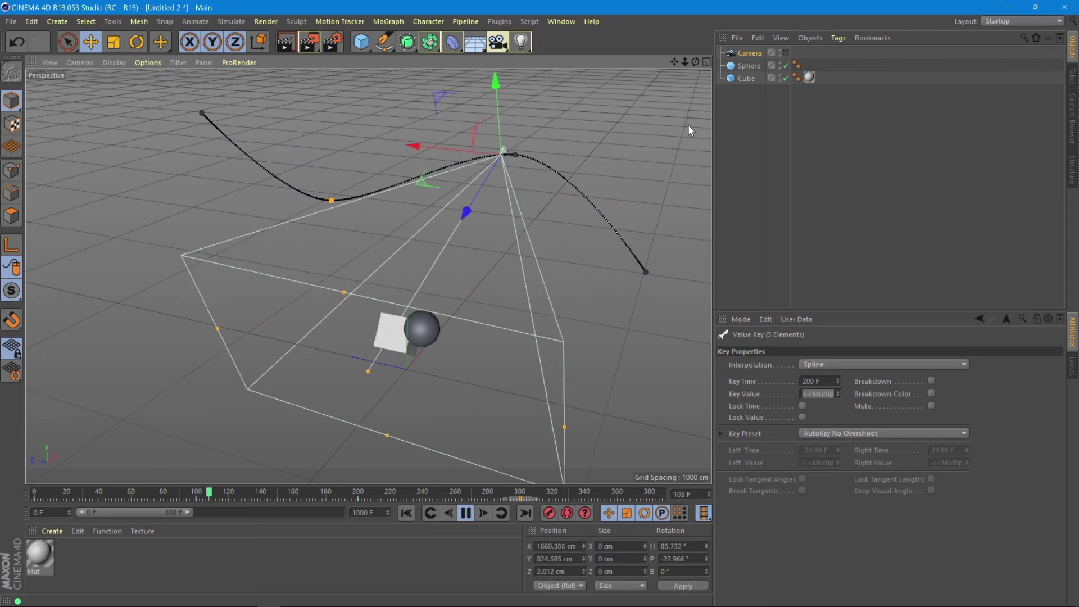
{"action": "left_click", "coordinate": [786, 53]}
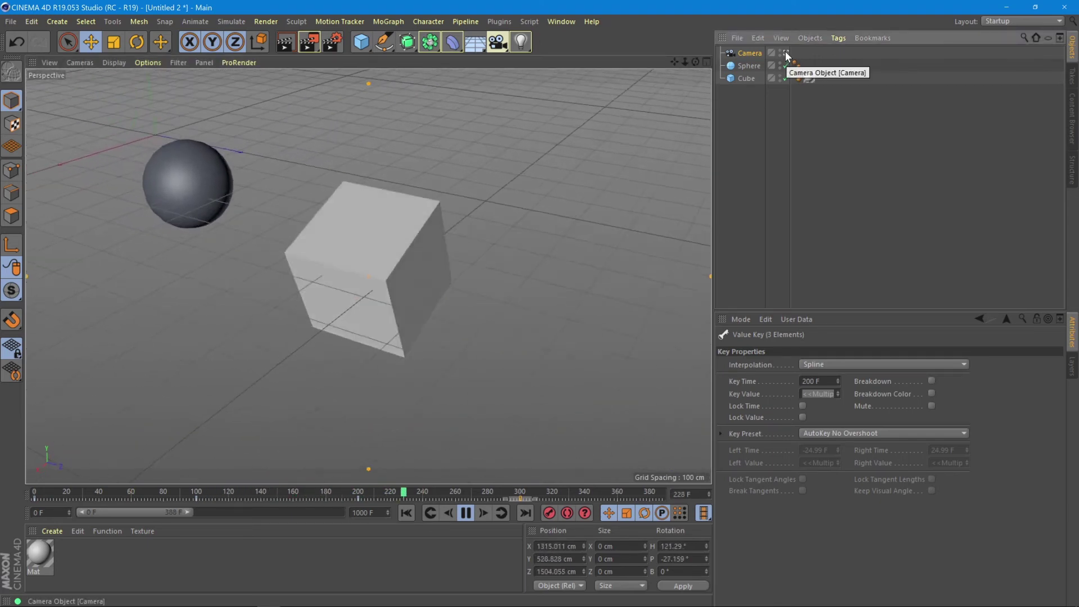
Jump to the first frame and scrub the timeline back near the start
{"action": "left_click", "coordinate": [403, 513]}
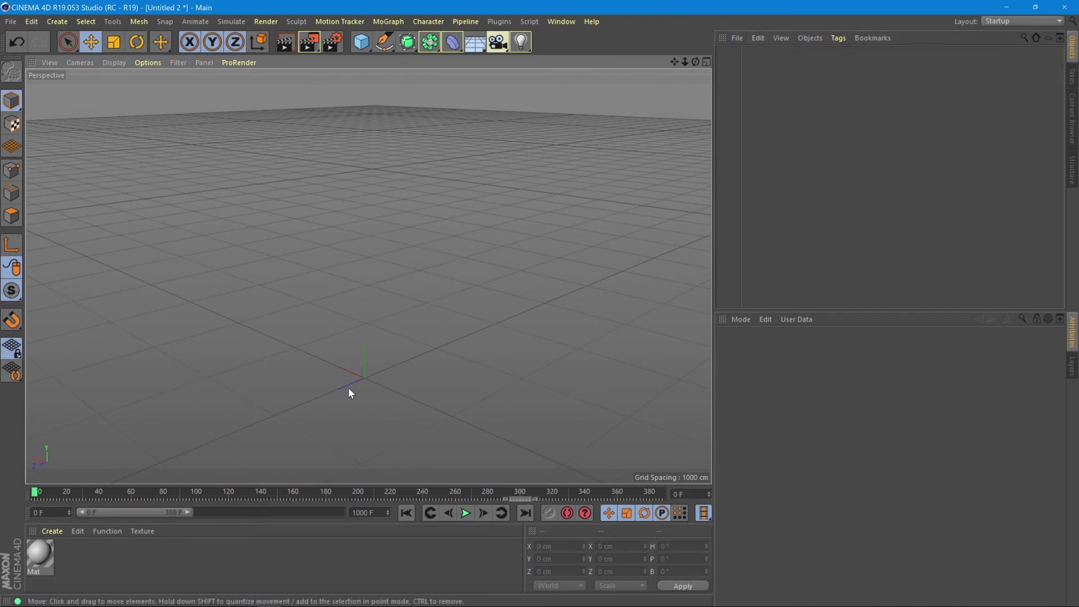
{"action": "mouse_move", "coordinate": [36, 492]}
{"action": "left_mouse_down"}
{"action": "mouse_move", "coordinate": [618, 496]}
{"action": "mouse_move", "coordinate": [32, 495]}
{"action": "left_mouse_up"}
Add a new Cube primitive to the scene
{"action": "left_click", "coordinate": [360, 45]}
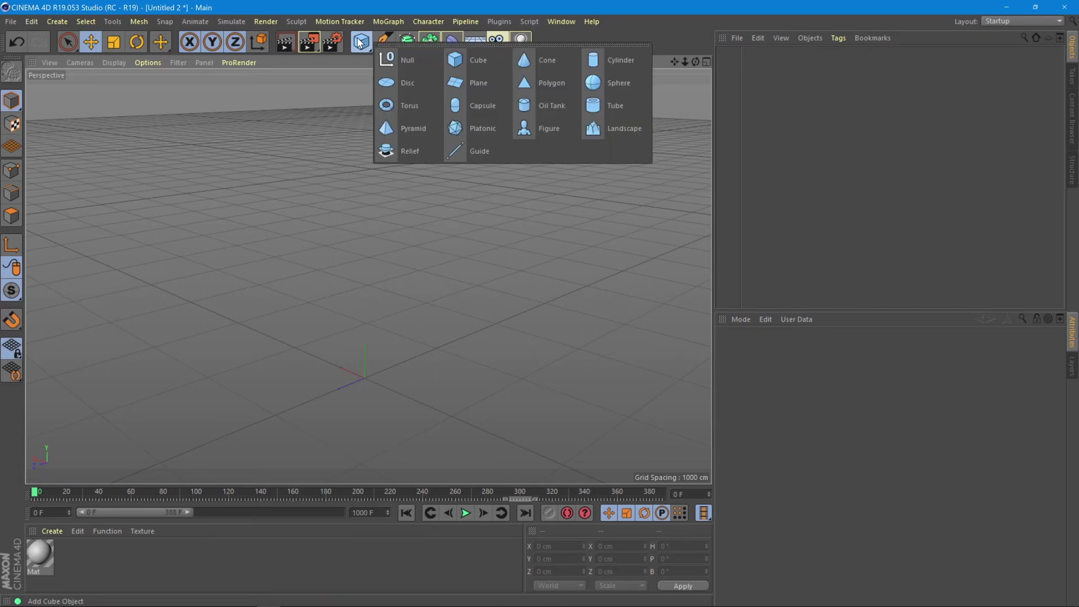
{"action": "left_click", "coordinate": [460, 59]}
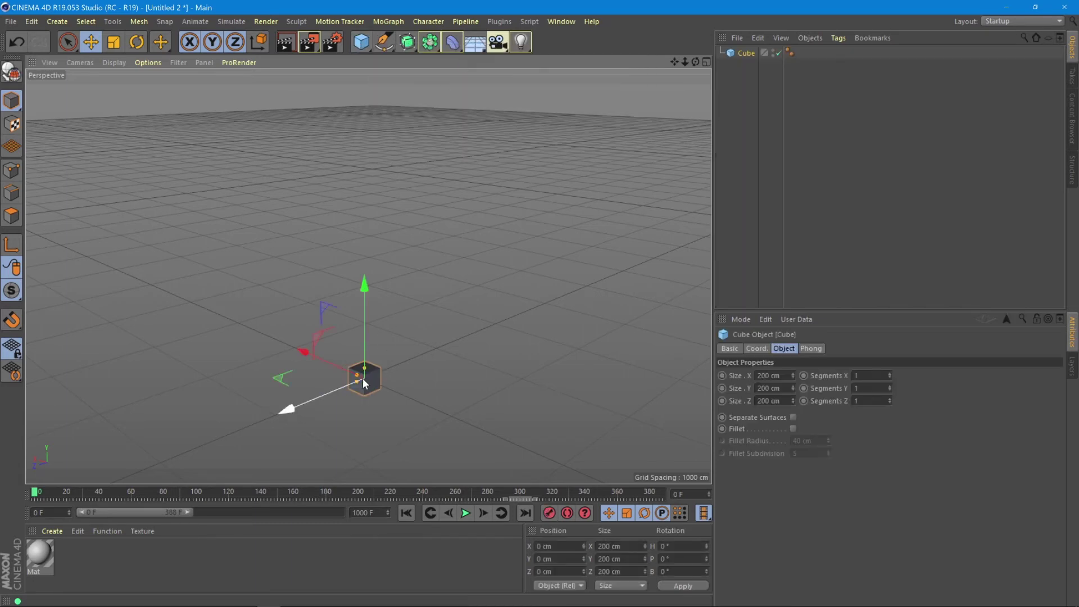
{"action": "scroll", "coordinate": [361, 398], "scroll_direction": "up", "scroll_amount": 5}
{"action": "left_click_drag", "start_coordinate": [361, 398], "coordinate": [378, 302], "text": "alt"}
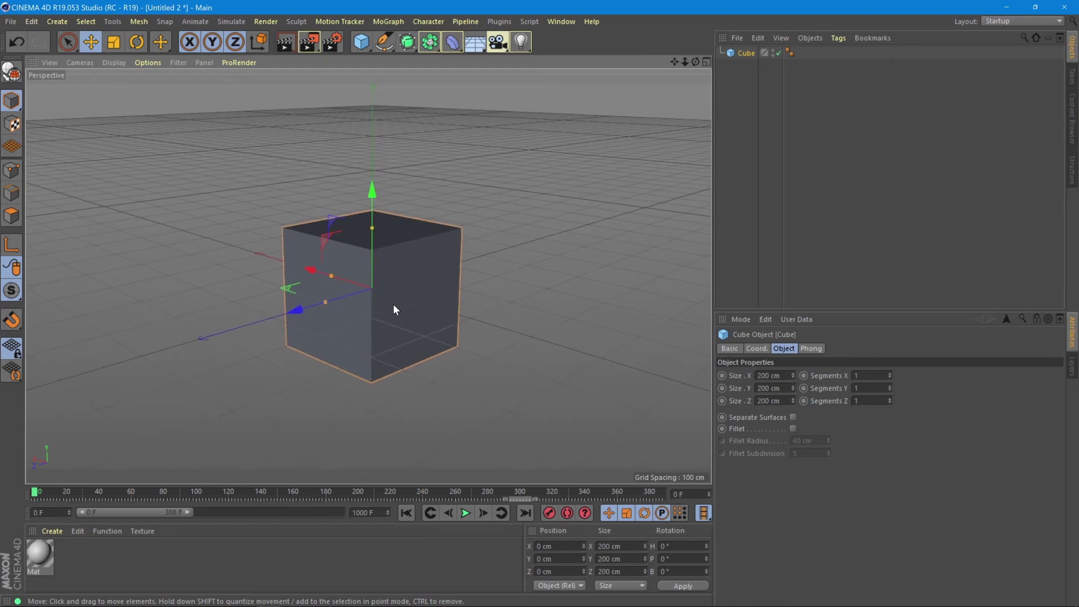
Squash the cube into a thin upright slab along Z and keyframe it at frame 0
{"action": "left_click_drag", "start_coordinate": [386, 309], "coordinate": [444, 378]}
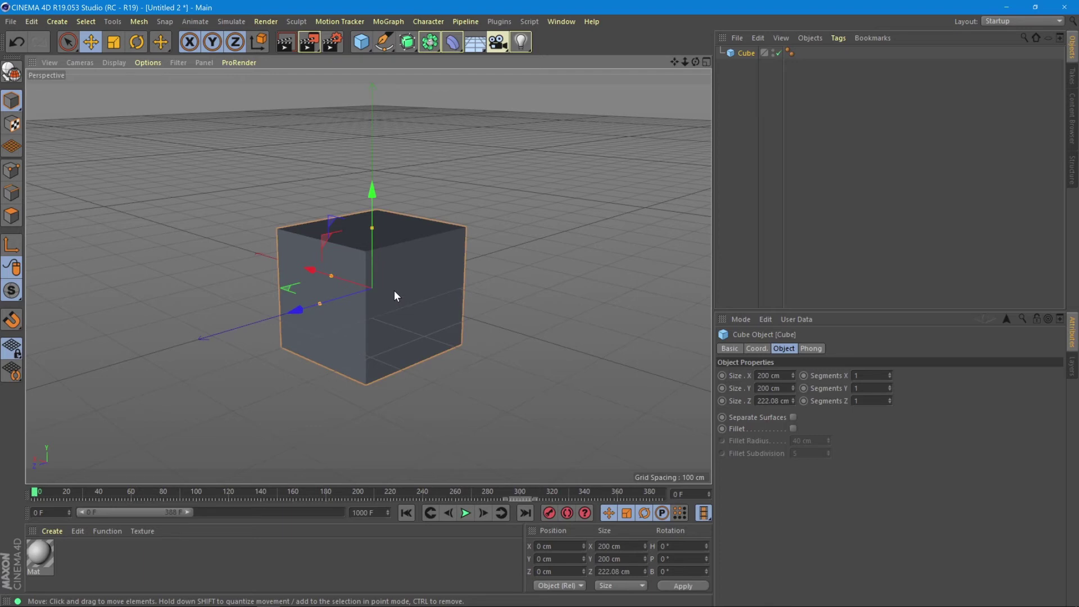
{"action": "left_click_drag", "start_coordinate": [320, 303], "coordinate": [370, 301]}
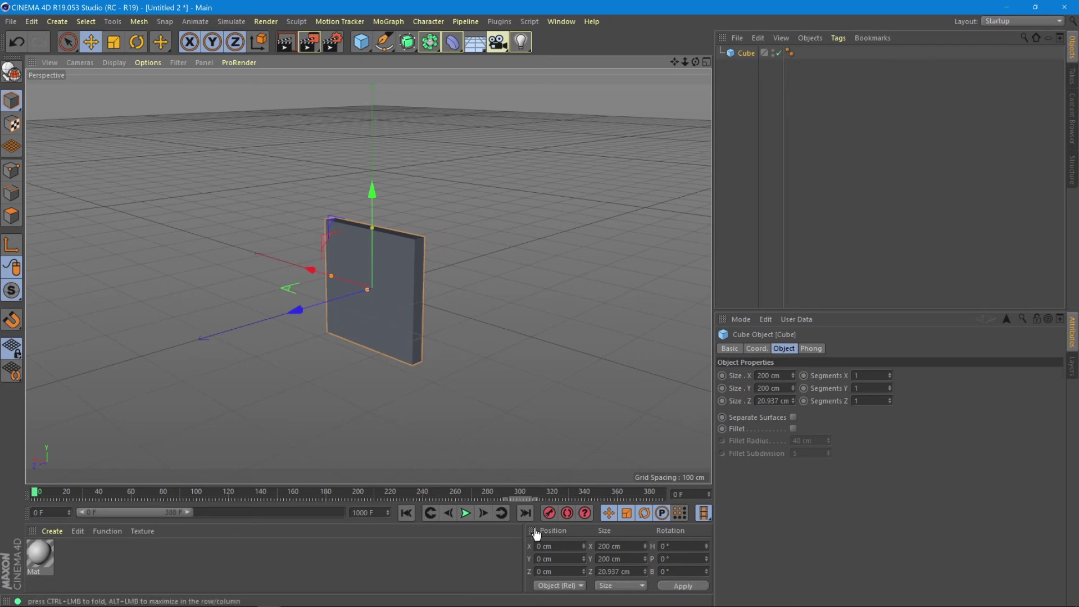
{"action": "left_click", "coordinate": [548, 511]}
At frame 212, stretch the cube into a long box along Z and record a keyframe
{"action": "left_click_drag", "start_coordinate": [34, 492], "coordinate": [377, 491]}
{"action": "left_click_drag", "start_coordinate": [366, 288], "coordinate": [242, 327]}
{"action": "left_click", "coordinate": [548, 514]}
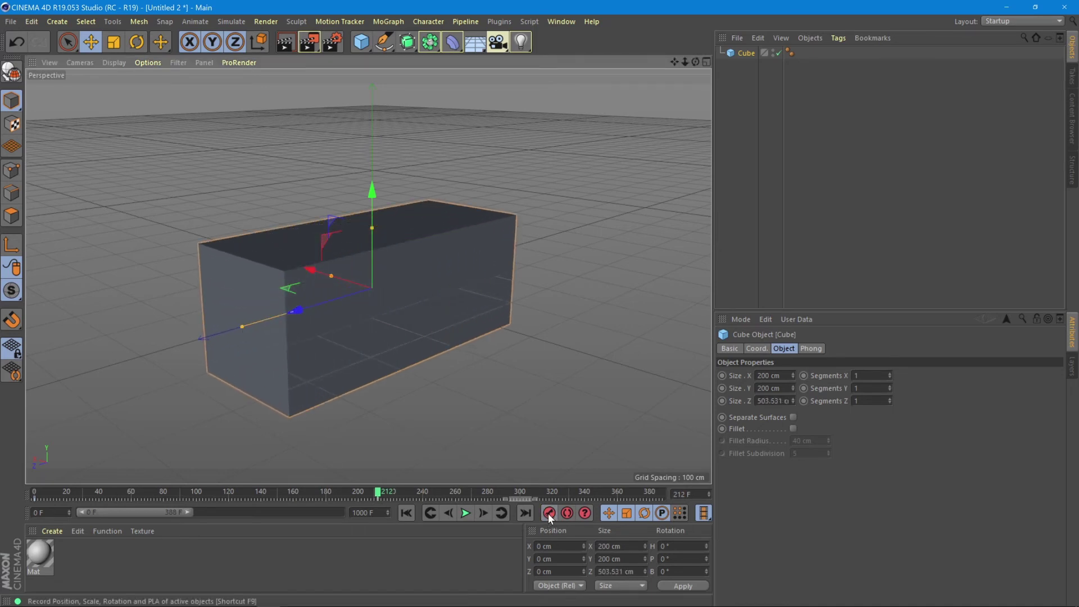
Play the size animation from the start, then undo the stretch back to the thin slab
{"action": "left_click", "coordinate": [405, 512]}
{"action": "left_click", "coordinate": [466, 513]}
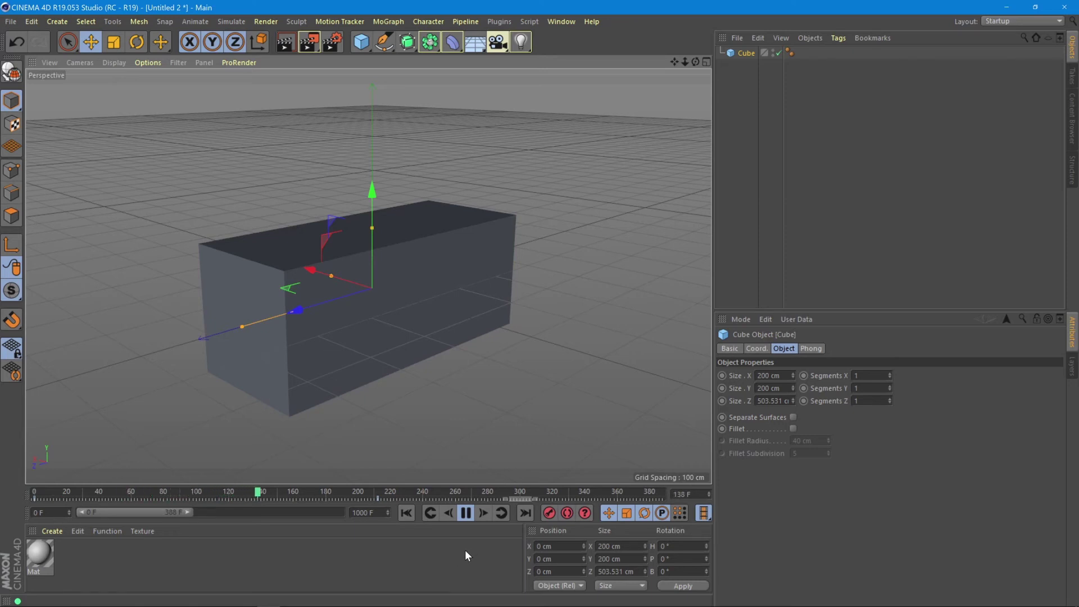
{"action": "left_click", "coordinate": [466, 515]}
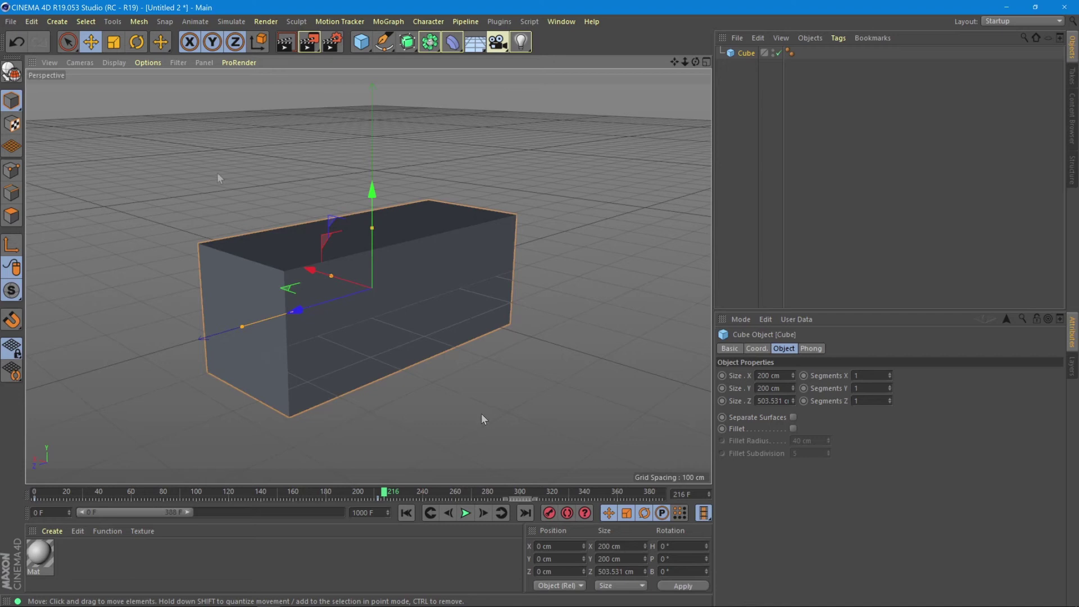
{"action": "left_click", "coordinate": [14, 42]}
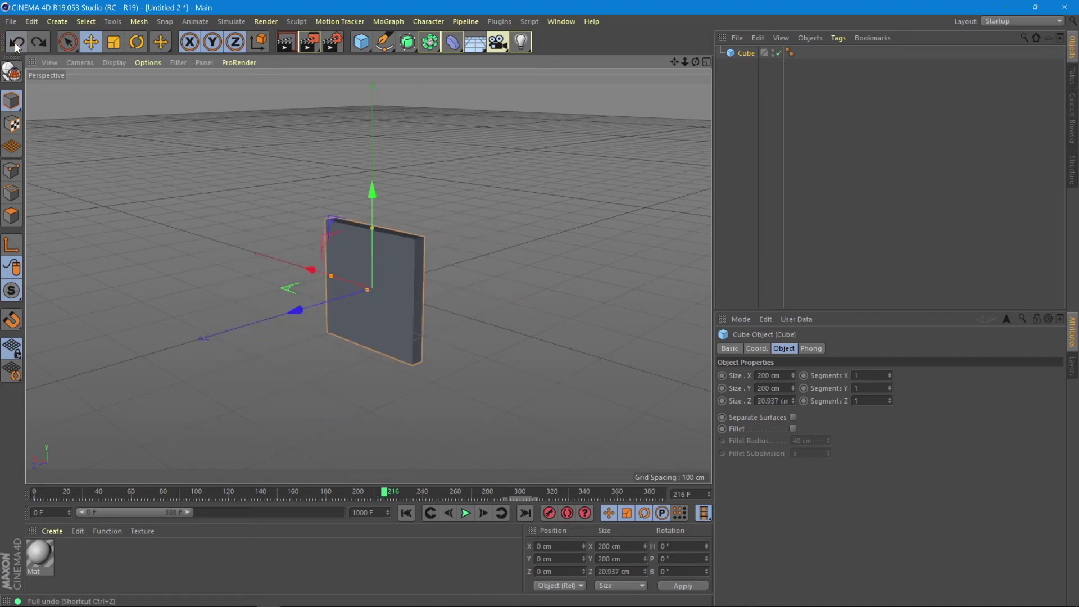
Undo once more, resize the cube to 213 × 176 × 203.08 cm, and return to frame 0
{"action": "left_click", "coordinate": [15, 43]}
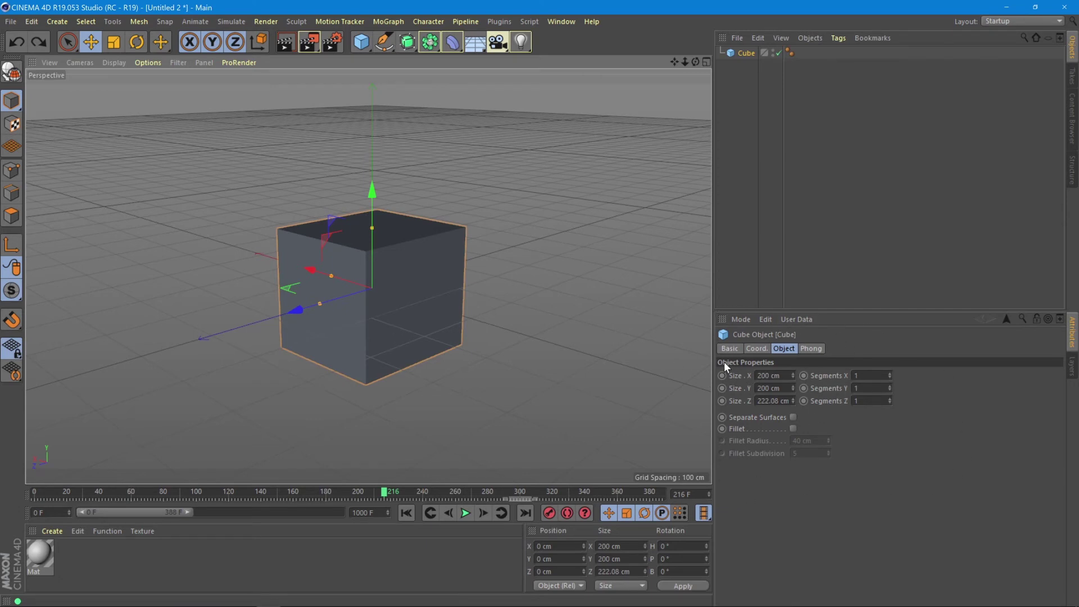
{"action": "left_click_drag", "start_coordinate": [793, 376], "coordinate": [793, 405]}
{"action": "left_click_drag", "start_coordinate": [793, 401], "coordinate": [793, 397]}
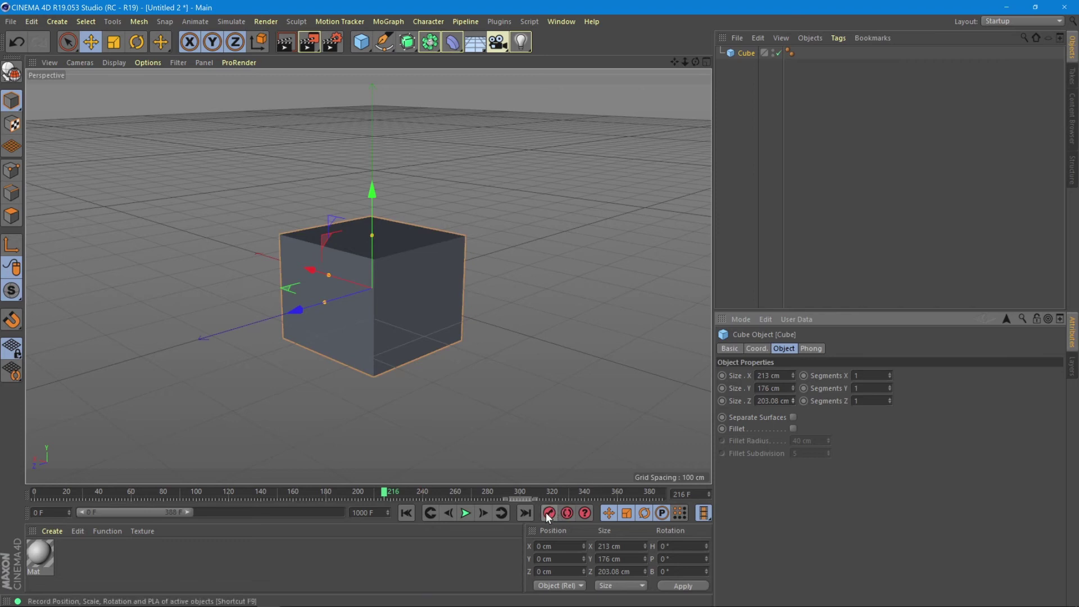
{"action": "left_click", "coordinate": [413, 513]}
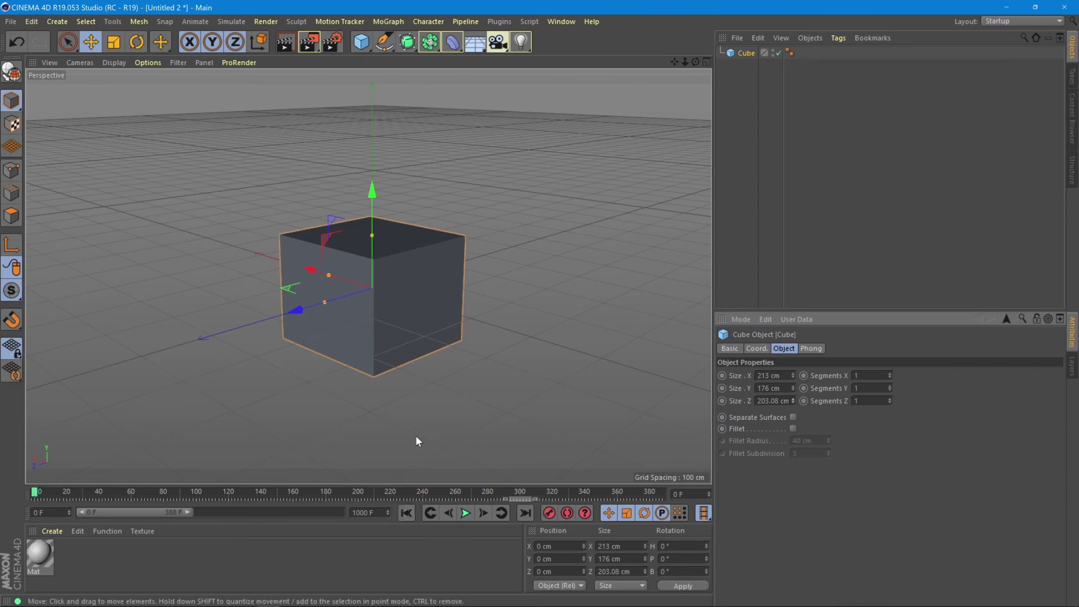
Animate the cube's Size X from 20 cm at the start to 597 cm later with a keyframe
{"action": "left_click_drag", "start_coordinate": [793, 373], "coordinate": [736, 375]}
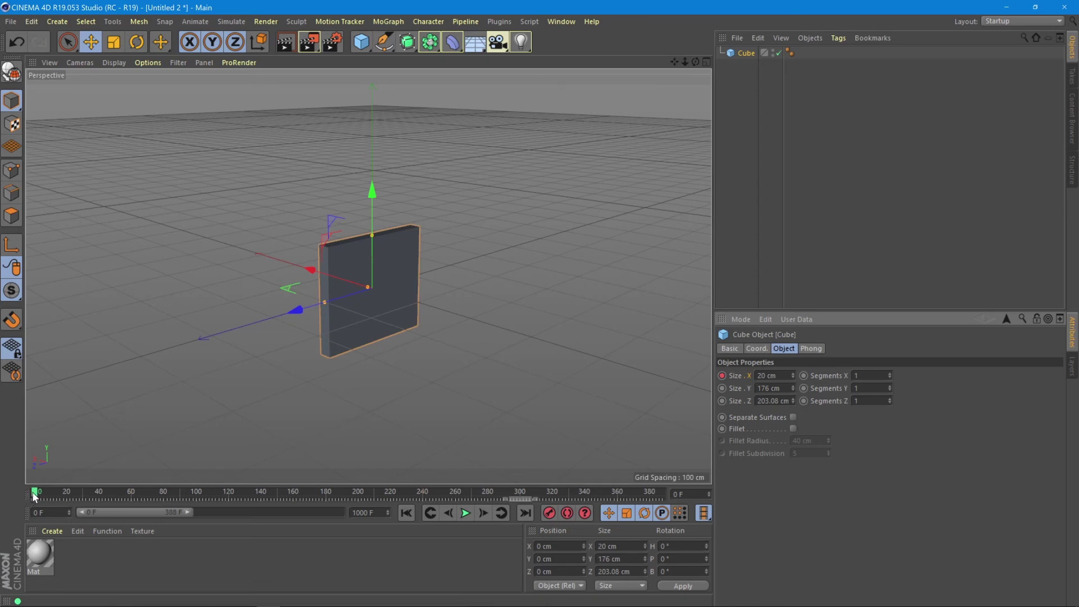
{"action": "left_click_drag", "start_coordinate": [35, 494], "coordinate": [98, 495]}
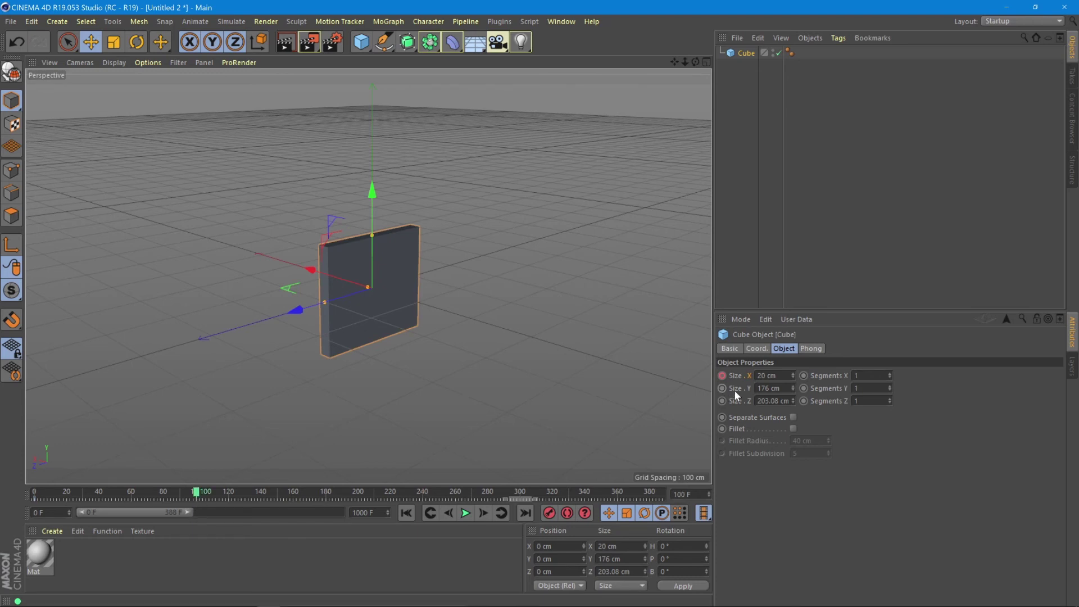
{"action": "left_click_drag", "start_coordinate": [792, 376], "coordinate": [930, 375]}
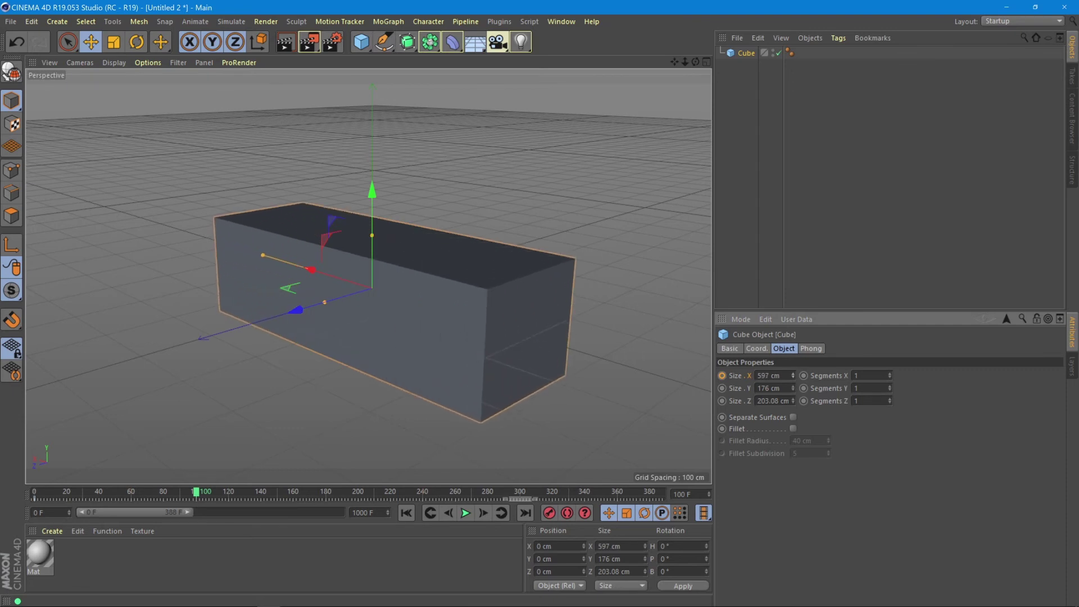
{"action": "left_click", "coordinate": [722, 376], "text": "ctrl"}
Play the width animation, scrub to frame 45, and lower Size Y to 31 cm
{"action": "left_click", "coordinate": [407, 512]}
{"action": "left_click", "coordinate": [465, 513]}
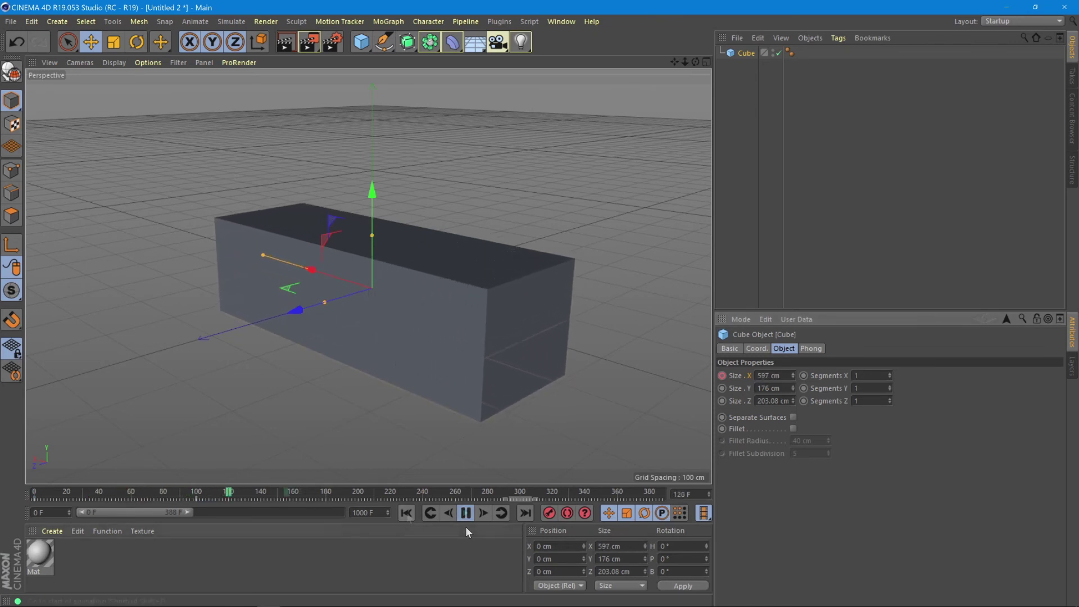
{"action": "left_click", "coordinate": [407, 512]}
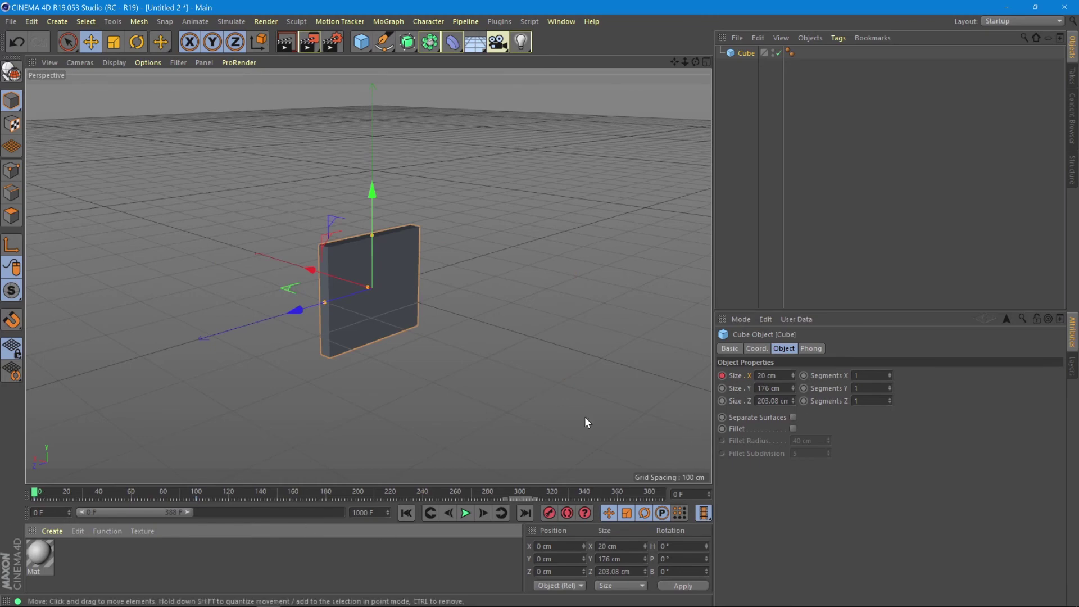
{"action": "left_click_drag", "start_coordinate": [33, 497], "coordinate": [109, 491]}
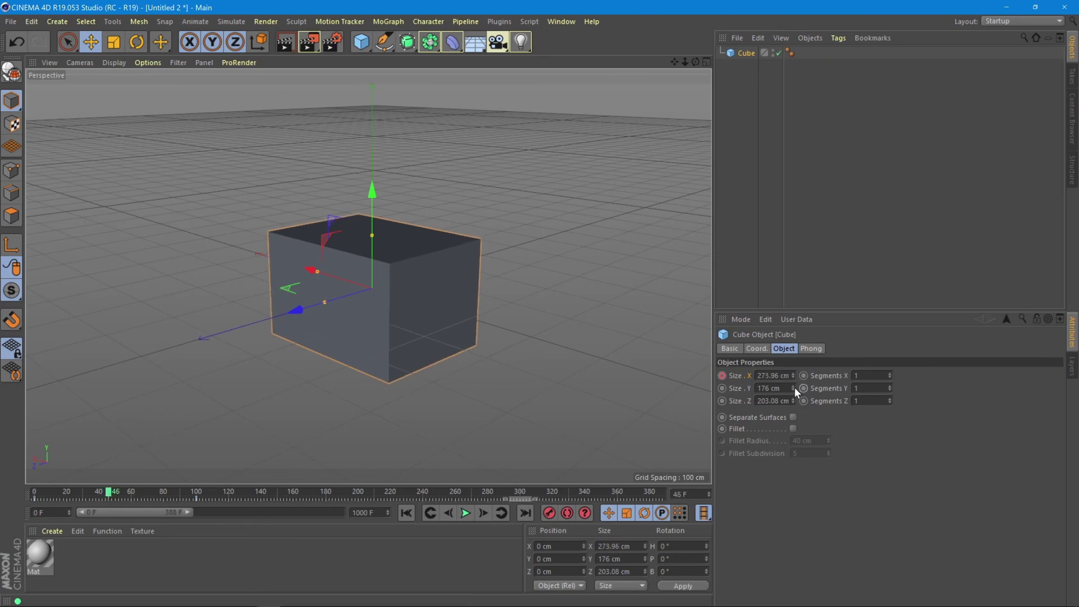
{"action": "mouse_move", "coordinate": [793, 387]}
{"action": "left_mouse_down"}
{"action": "mouse_move", "coordinate": [793, 371]}
{"action": "mouse_move", "coordinate": [793, 427]}
{"action": "mouse_move", "coordinate": [793, 392]}
{"action": "left_mouse_up"}
Keyframe Size Y, then make the cube 218 cm tall at frame 0
{"action": "left_click", "coordinate": [722, 388], "text": "ctrl"}
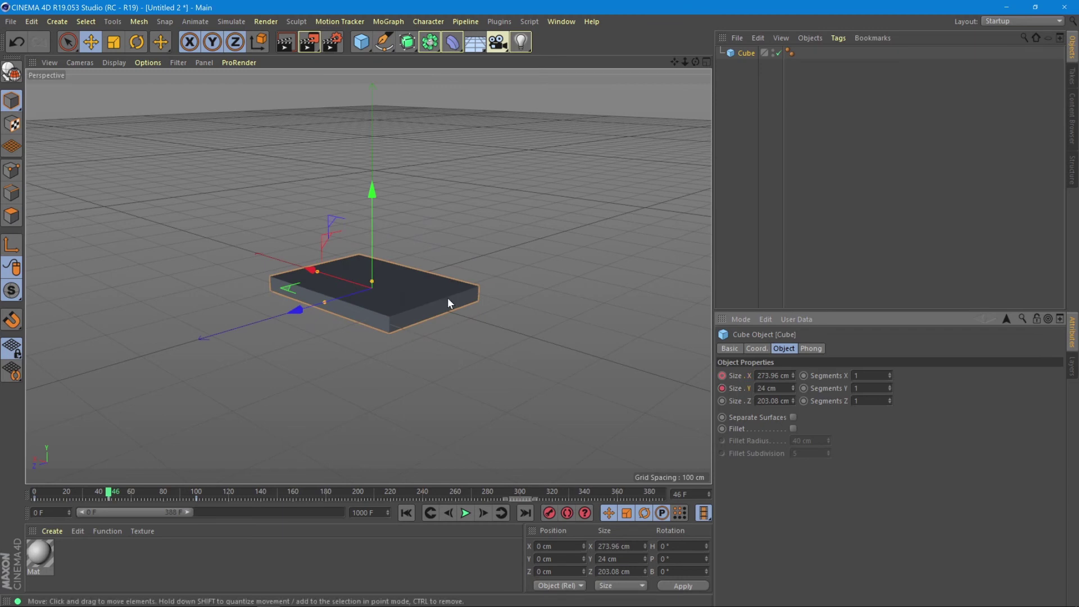
{"action": "left_click", "coordinate": [404, 512]}
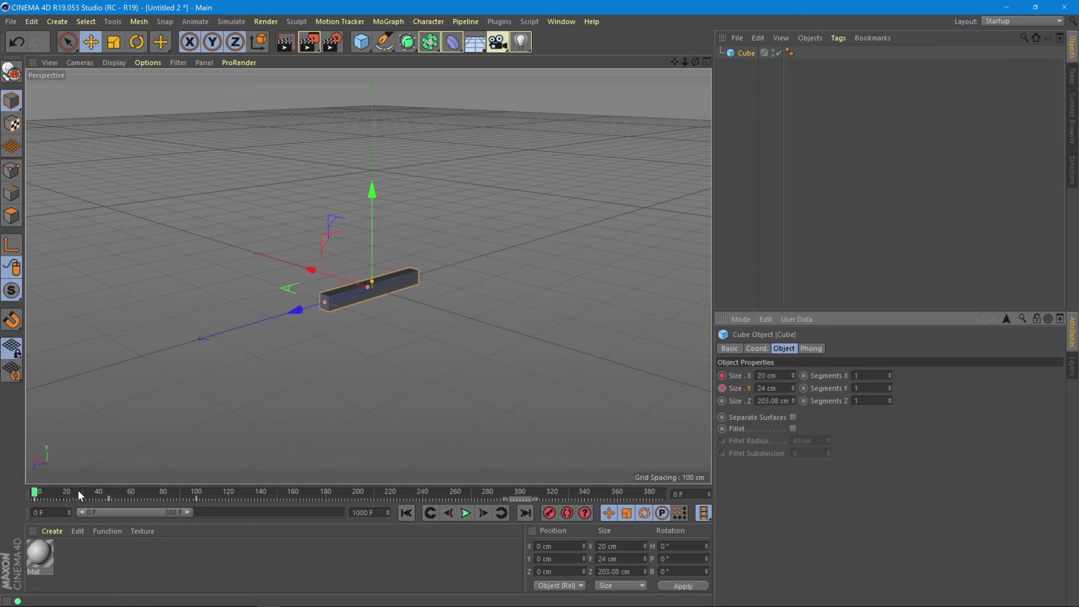
{"action": "left_click_drag", "start_coordinate": [792, 387], "coordinate": [793, 343]}
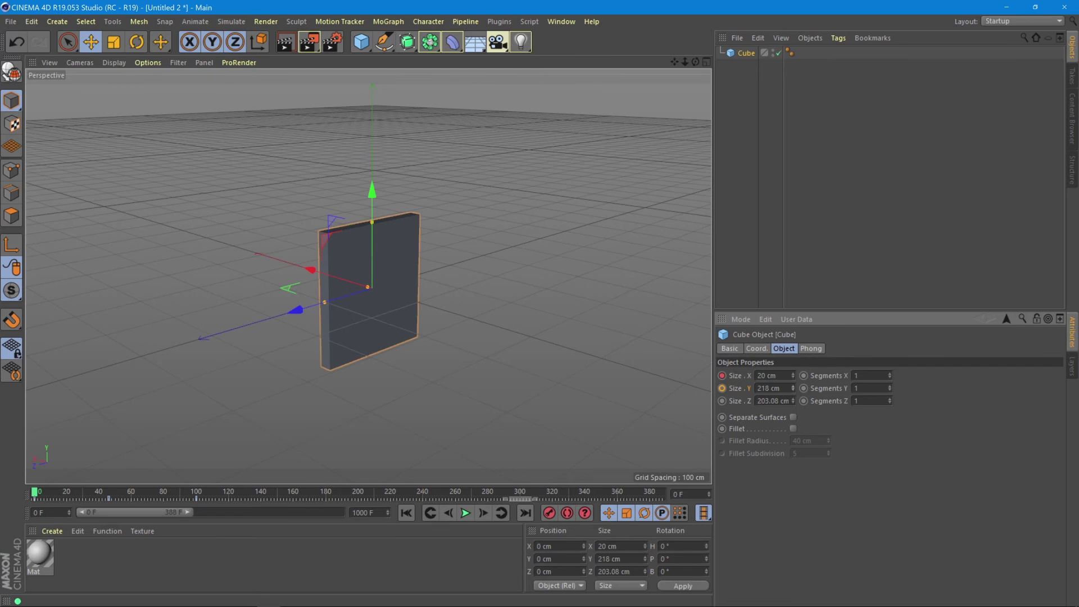
{"action": "left_click_drag", "start_coordinate": [39, 495], "coordinate": [195, 503]}
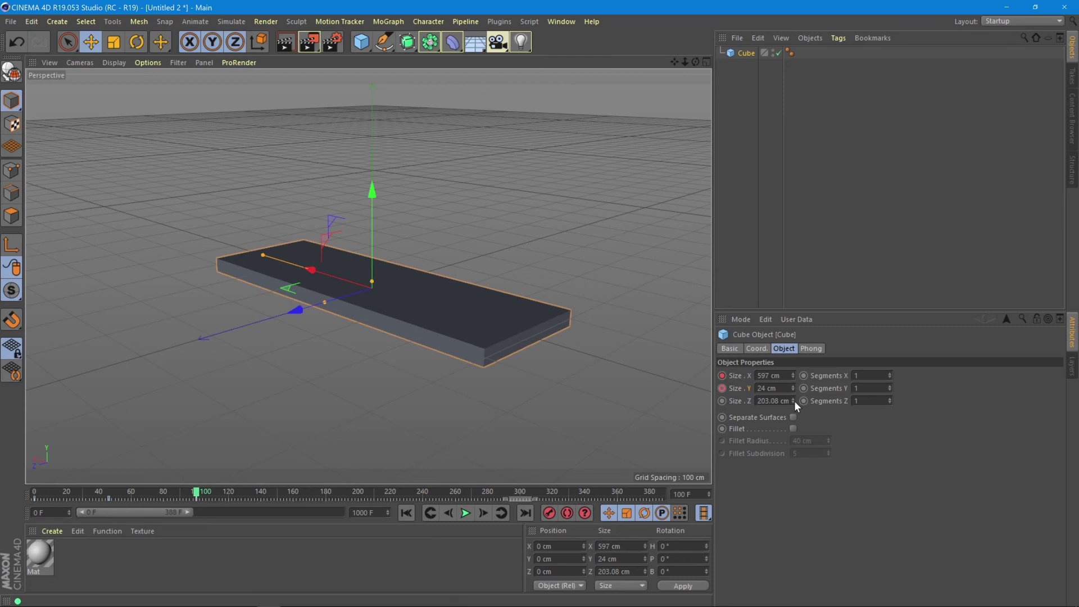
At frame 100, deepen Size Z to 566.08 cm, keyframe it, and thin the height to 9 cm
{"action": "left_click_drag", "start_coordinate": [793, 399], "coordinate": [877, 399]}
{"action": "left_click", "coordinate": [722, 401]}
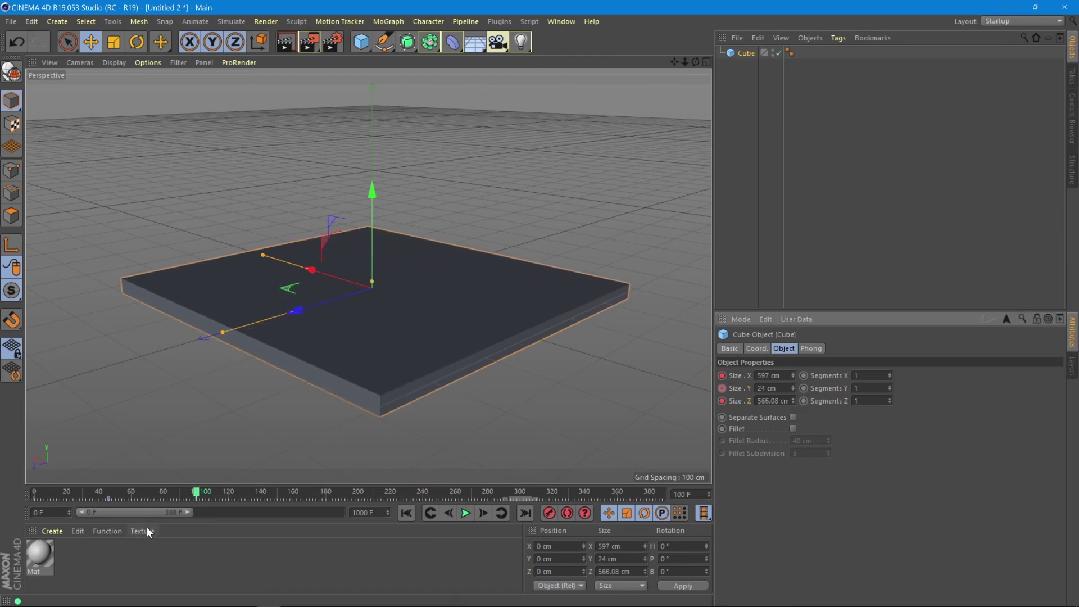
{"action": "left_click_drag", "start_coordinate": [792, 386], "coordinate": [764, 388]}
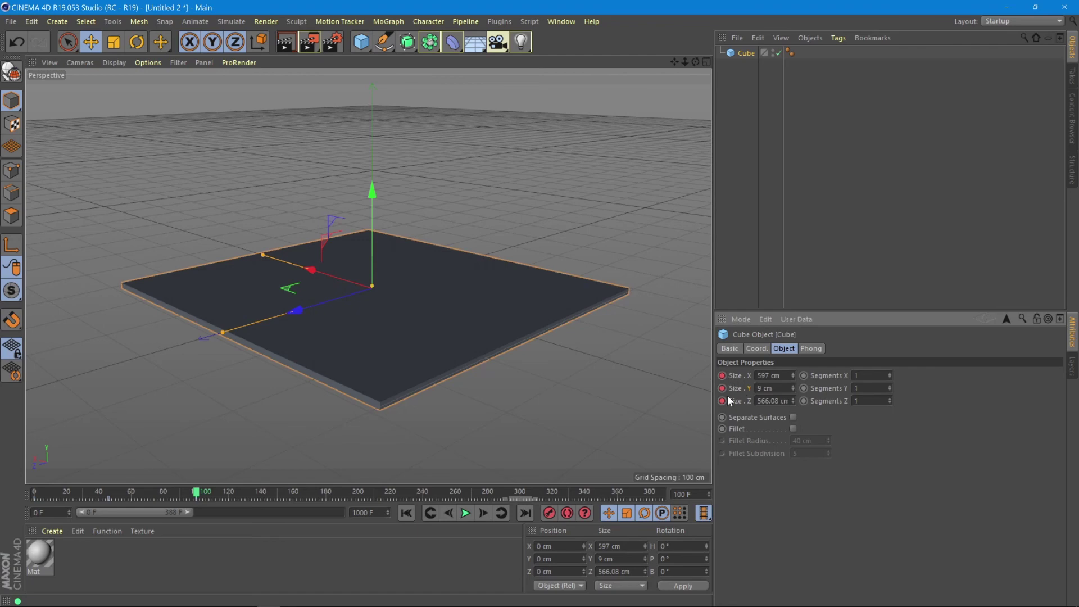
At frame 0, shrink Size Z to 73.62 cm, keyframe it, and preview the playback
{"action": "left_click_drag", "start_coordinate": [195, 494], "coordinate": [16, 498]}
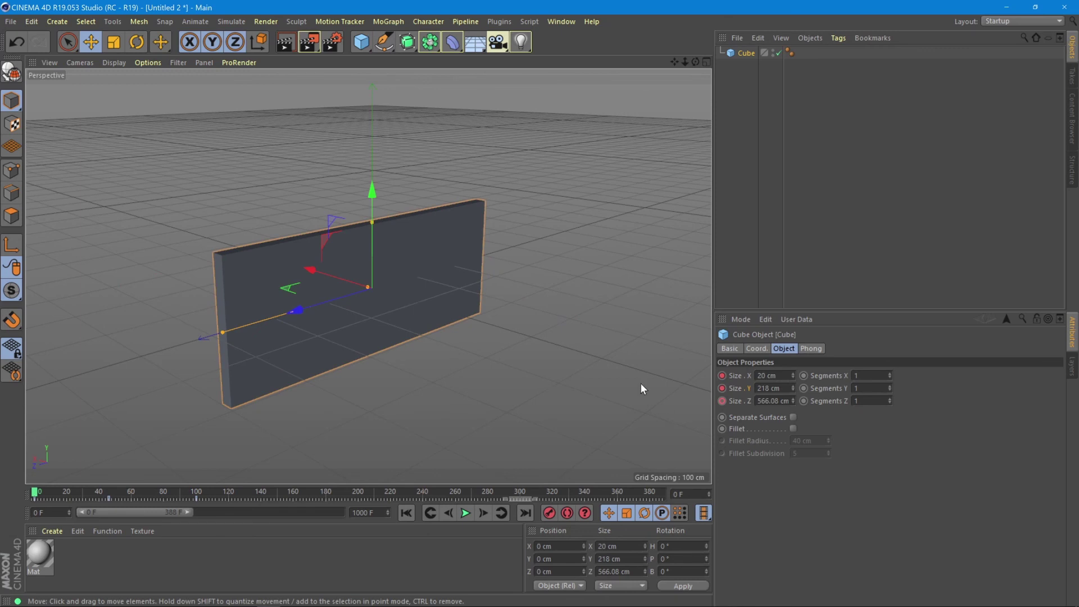
{"action": "left_click_drag", "start_coordinate": [221, 331], "coordinate": [361, 315]}
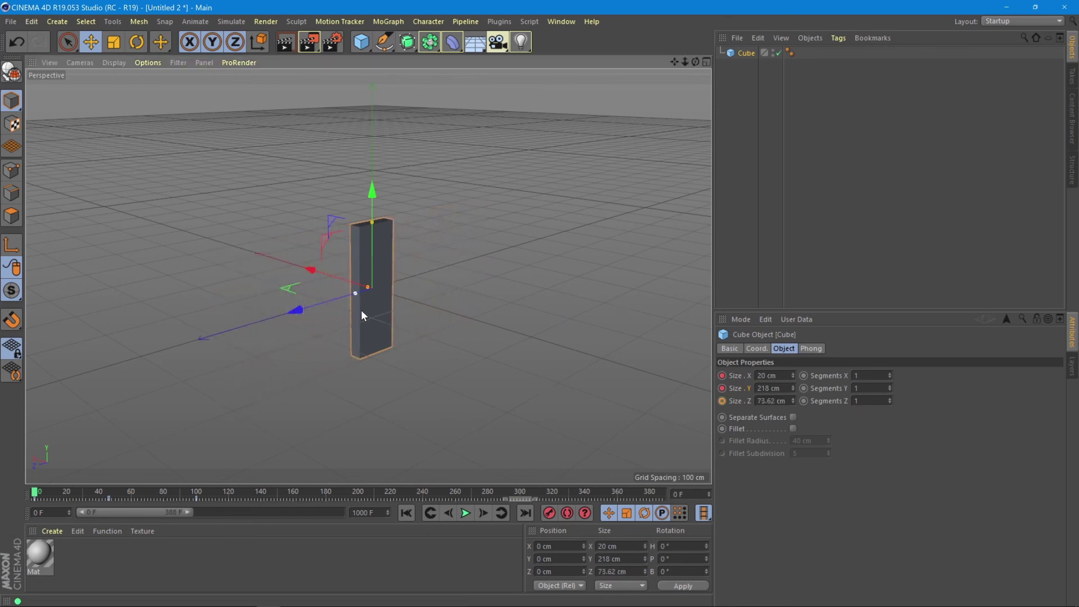
{"action": "left_click", "coordinate": [722, 401]}
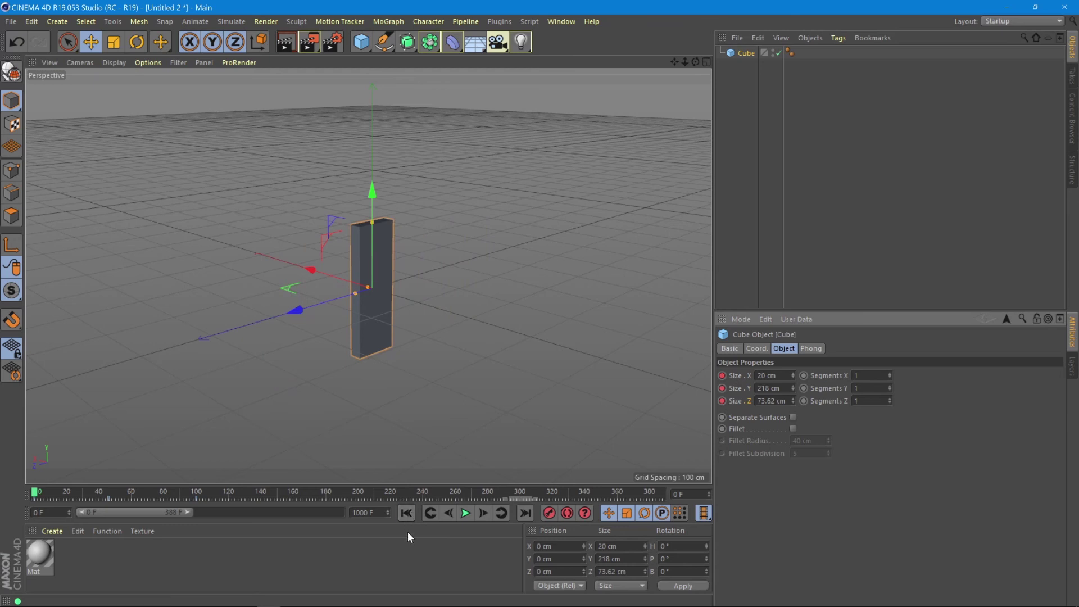
{"action": "left_click", "coordinate": [465, 513]}
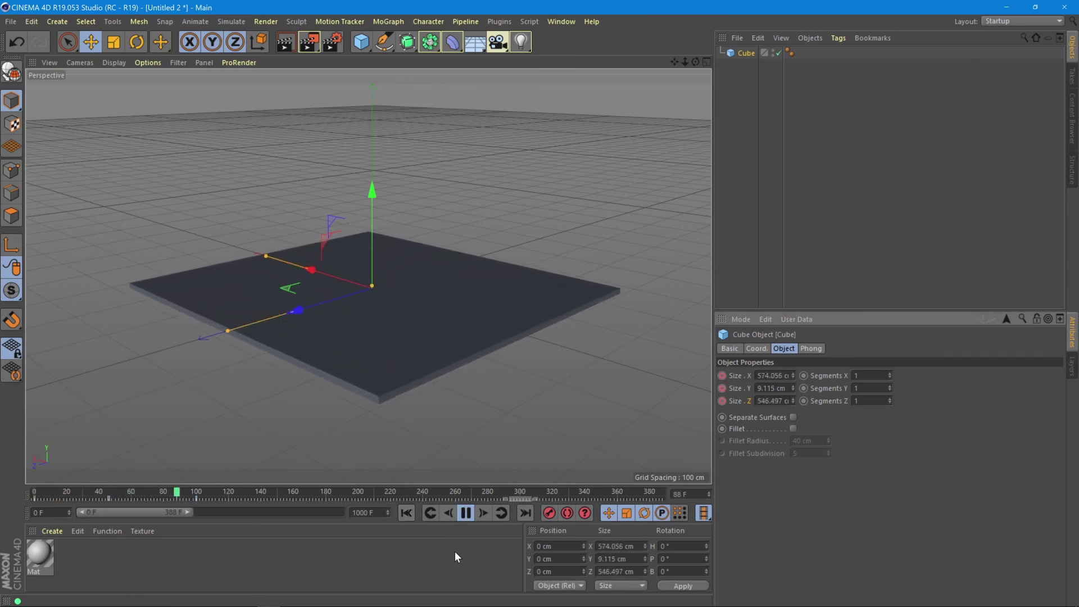
{"action": "key", "text": "F8"}
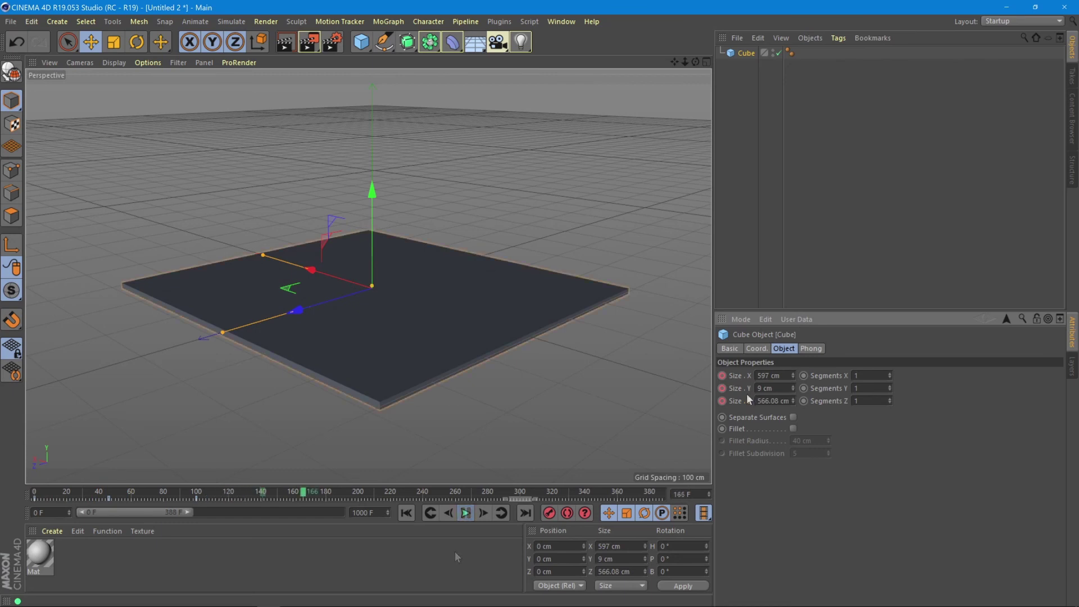
{"action": "left_click", "coordinate": [405, 512]}
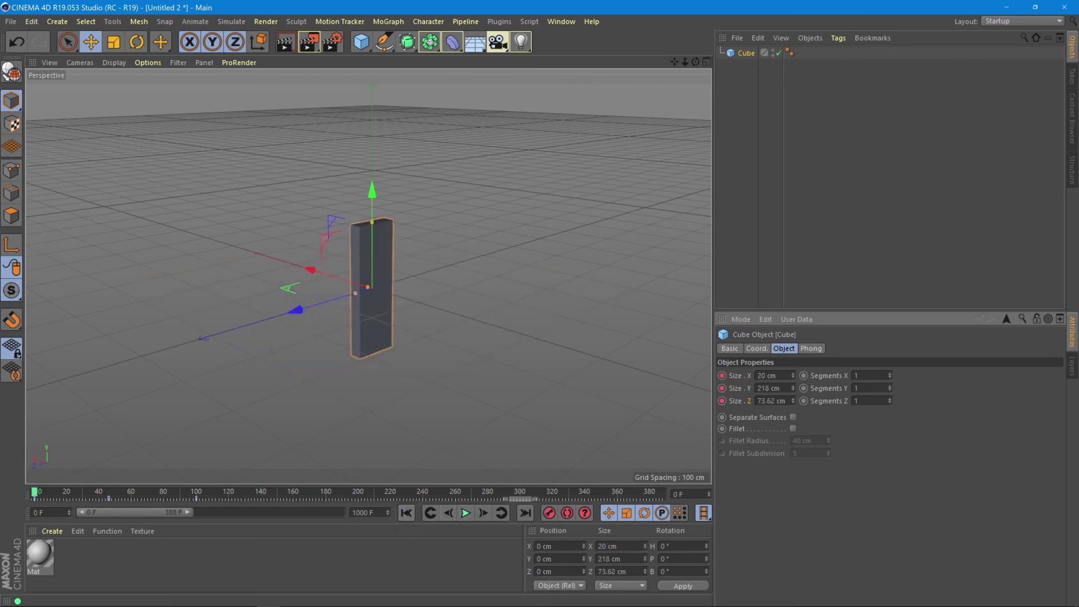
Create material Mat.1, colour it saturated yellow, and drag it onto the cube
{"action": "double_click", "coordinate": [167, 565]}
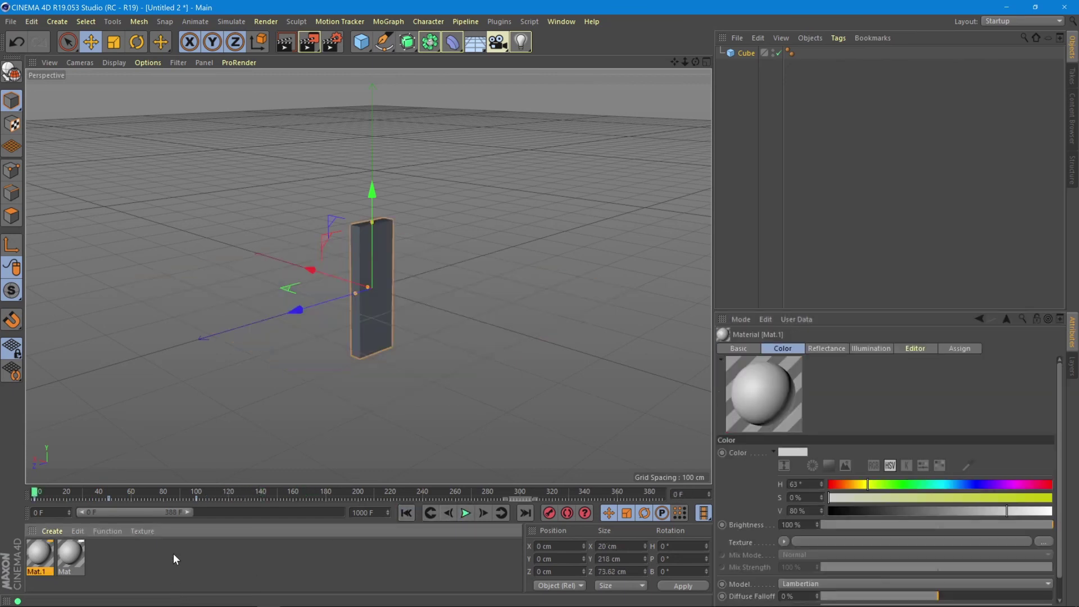
{"action": "double_click", "coordinate": [39, 551]}
{"action": "left_click_drag", "start_coordinate": [423, 166], "coordinate": [418, 164]}
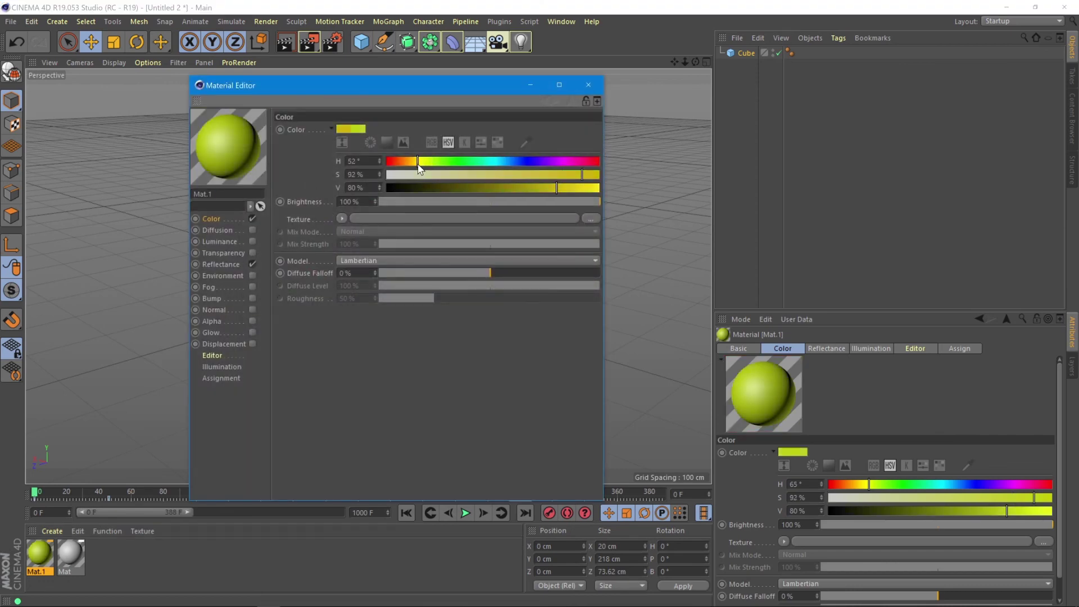
{"action": "left_click", "coordinate": [588, 84]}
{"action": "left_click_drag", "start_coordinate": [49, 538], "coordinate": [382, 301]}
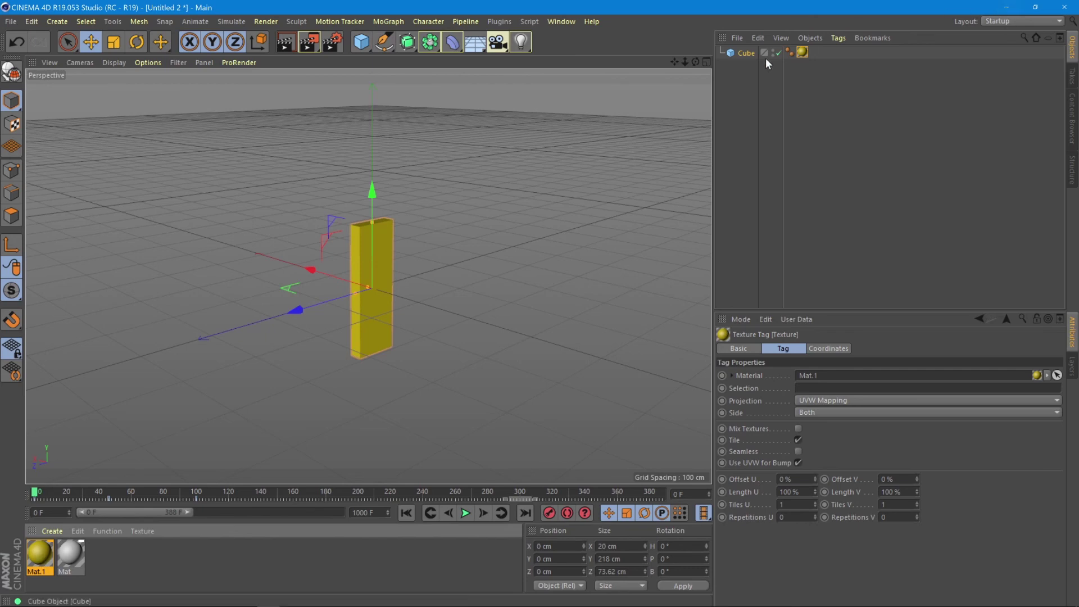
Key Mat.1's Color yellow at frame 0, red at frame 45 and purple at frame 100
{"action": "left_click", "coordinate": [41, 553]}
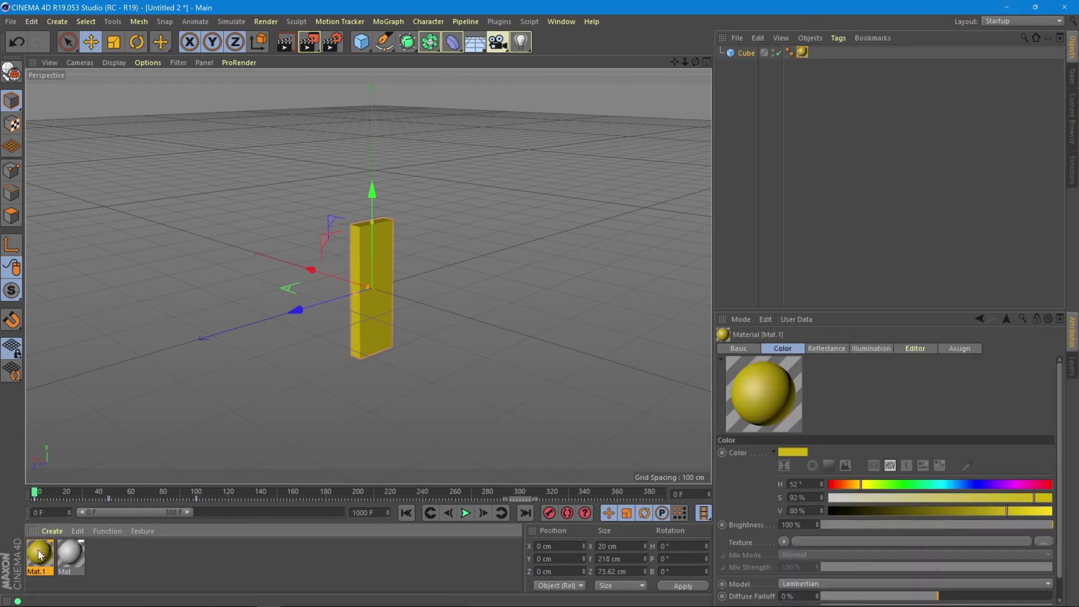
{"action": "left_click_drag", "start_coordinate": [891, 311], "coordinate": [891, 260]}
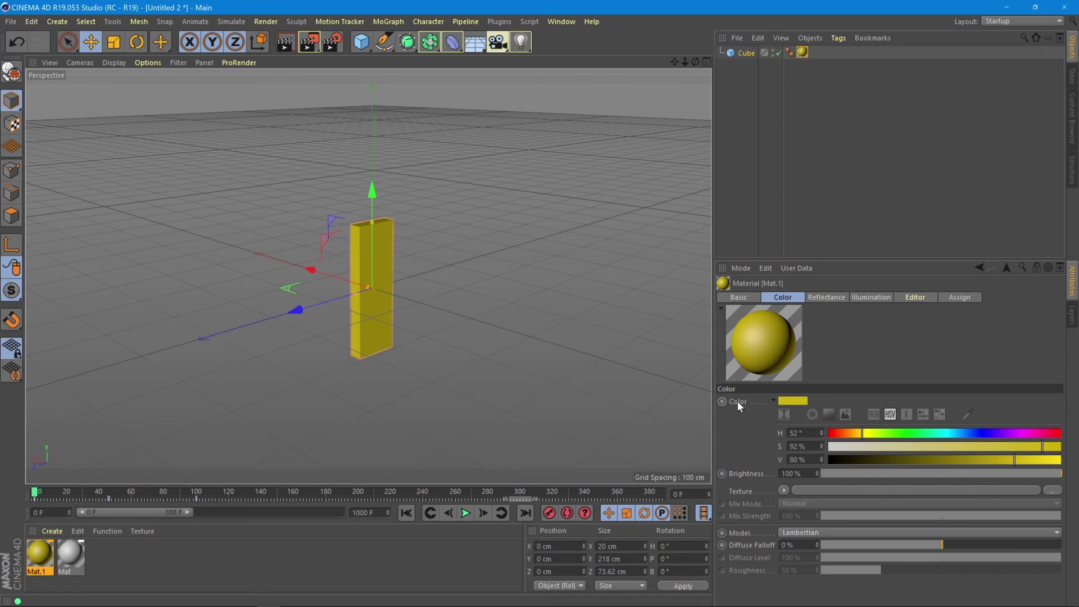
{"action": "left_click", "coordinate": [721, 401], "text": "ctrl"}
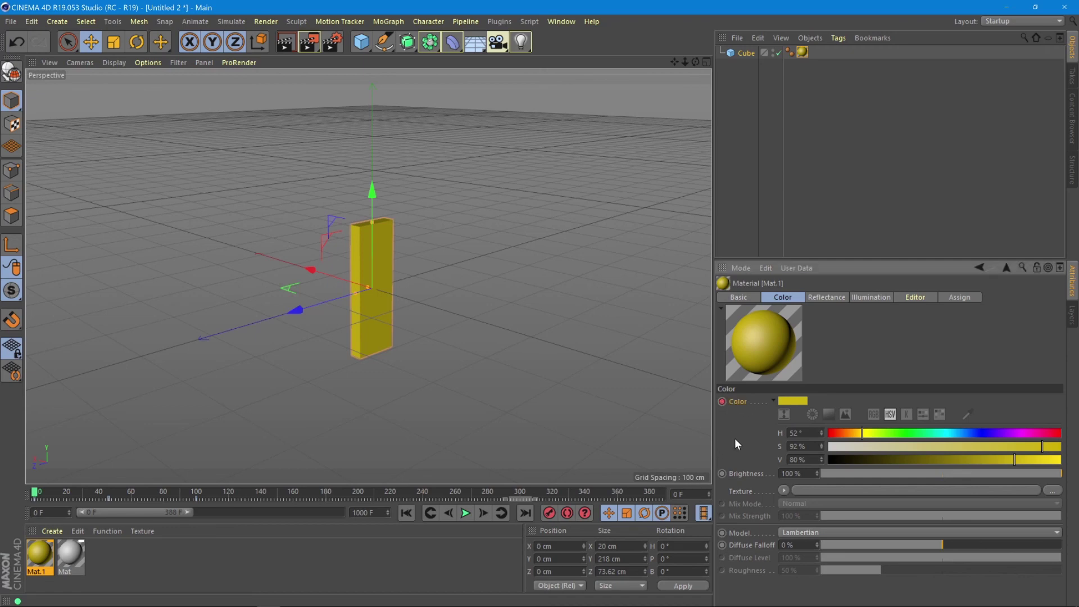
{"action": "left_click_drag", "start_coordinate": [41, 491], "coordinate": [107, 490]}
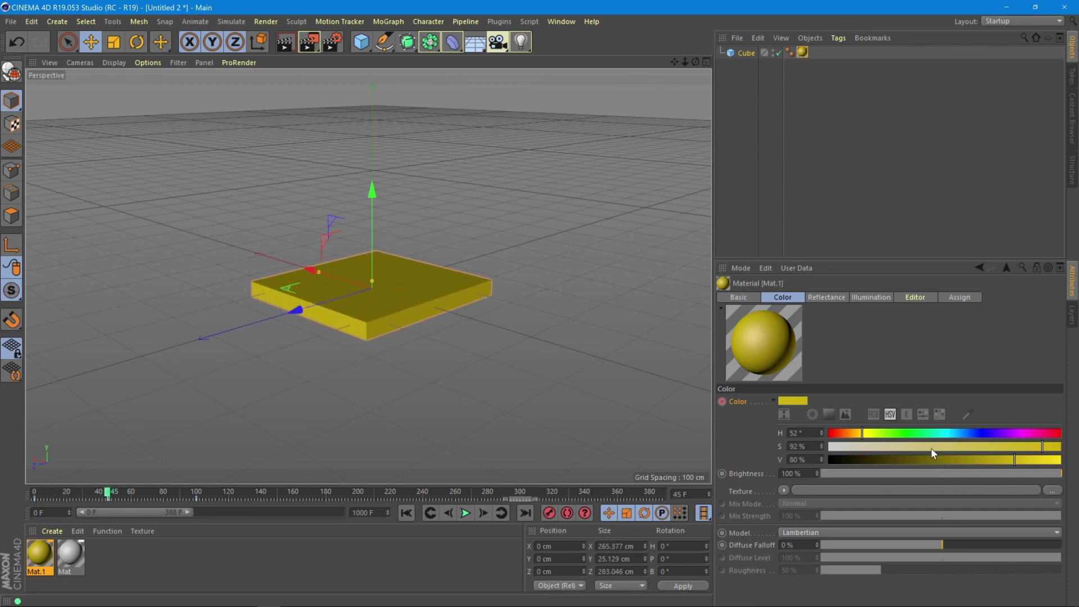
{"action": "left_click_drag", "start_coordinate": [855, 439], "coordinate": [835, 435]}
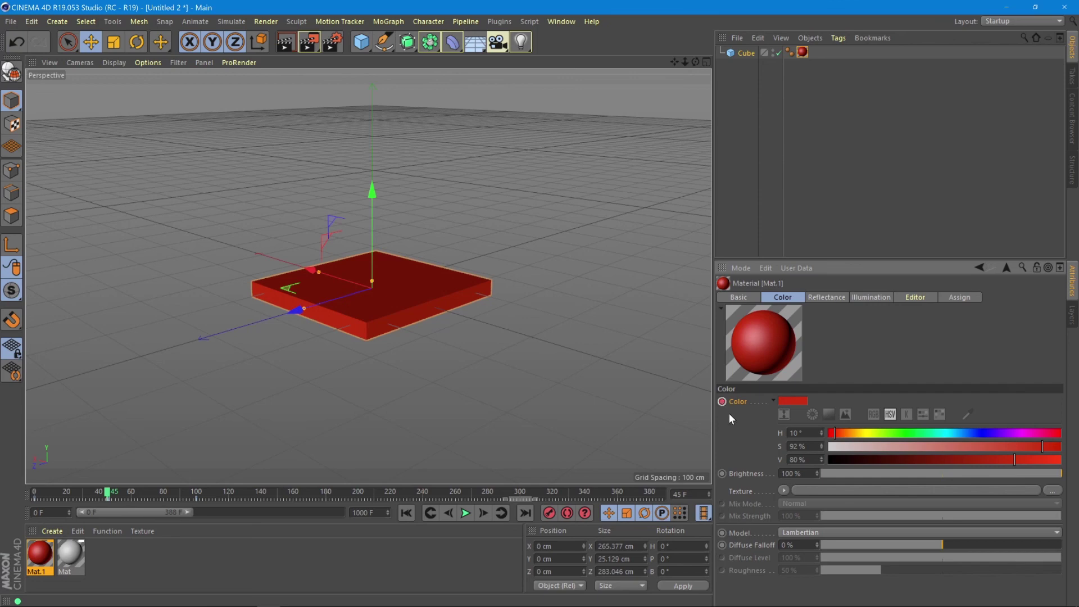
{"action": "left_click_drag", "start_coordinate": [106, 492], "coordinate": [197, 494]}
{"action": "left_click", "coordinate": [1016, 433]}
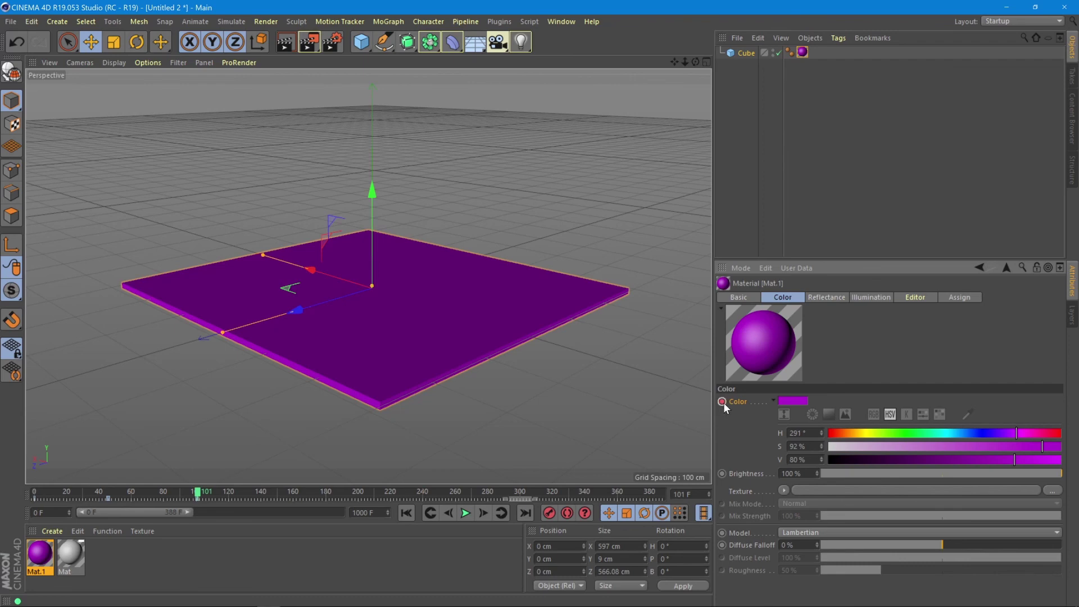
Play the size and colour animation from the start, then select the cube
{"action": "left_click", "coordinate": [405, 511]}
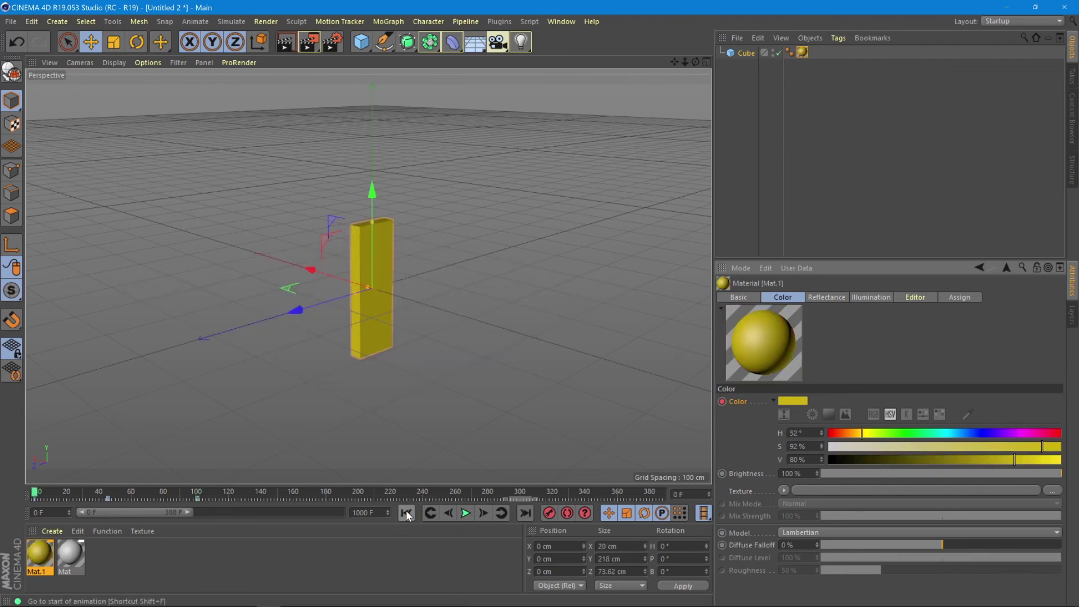
{"action": "left_click", "coordinate": [464, 512]}
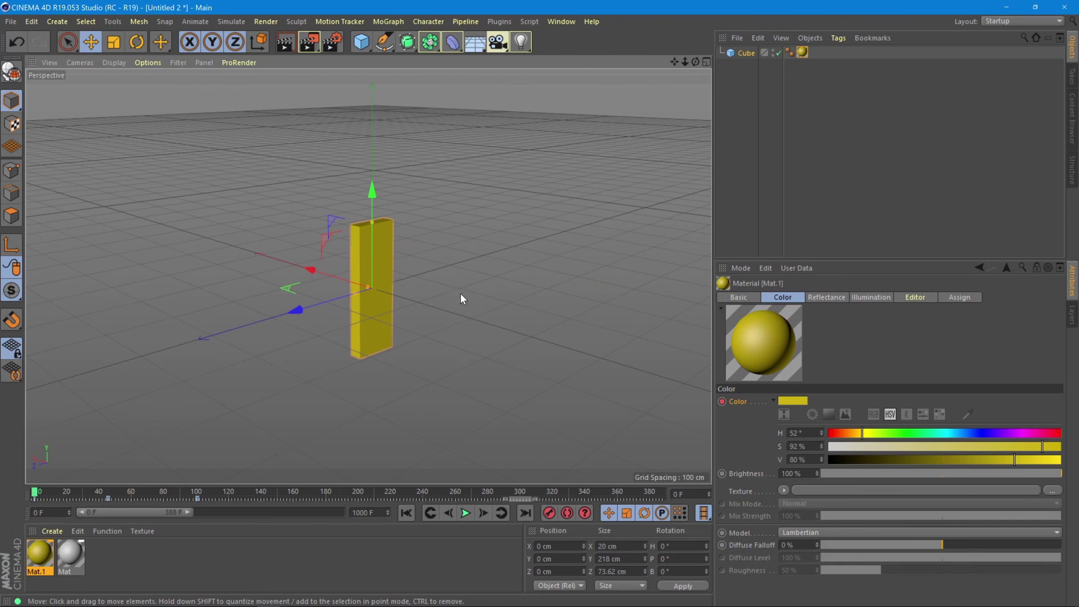
{"action": "left_click", "coordinate": [385, 266]}
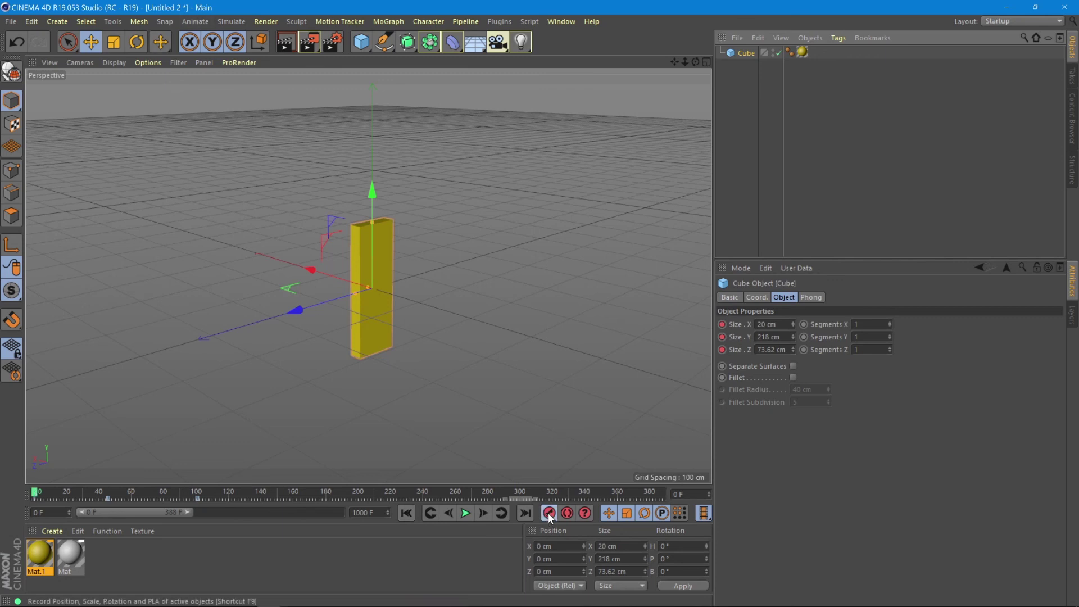
At frame 100, rotate the slab about 179° in heading with the Rotate tool
{"action": "left_click_drag", "start_coordinate": [39, 495], "coordinate": [195, 498]}
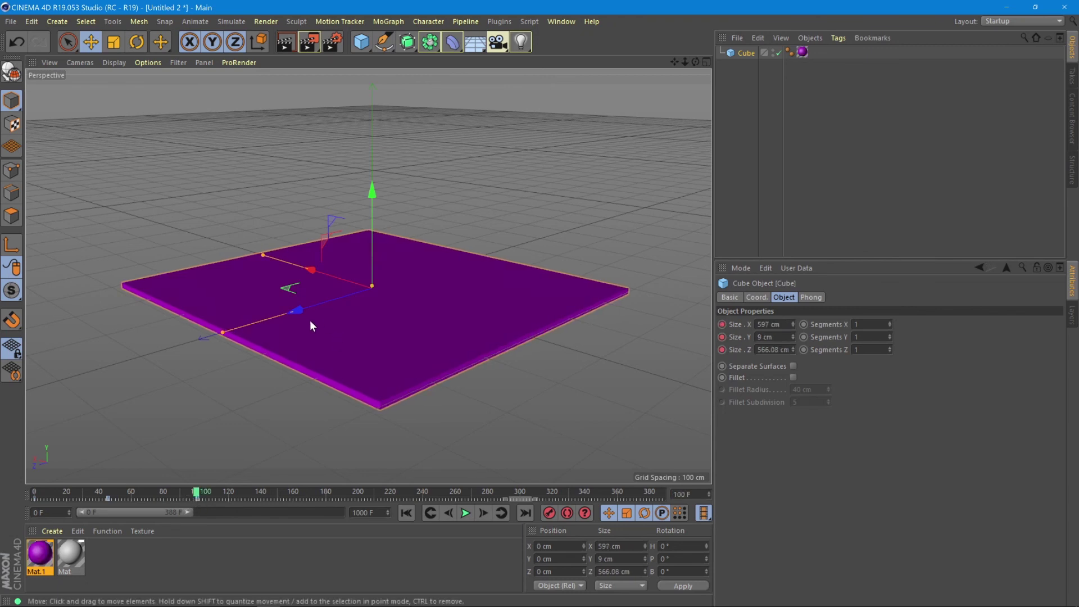
{"action": "left_click", "coordinate": [135, 43]}
{"action": "left_click_drag", "start_coordinate": [342, 306], "coordinate": [482, 228]}
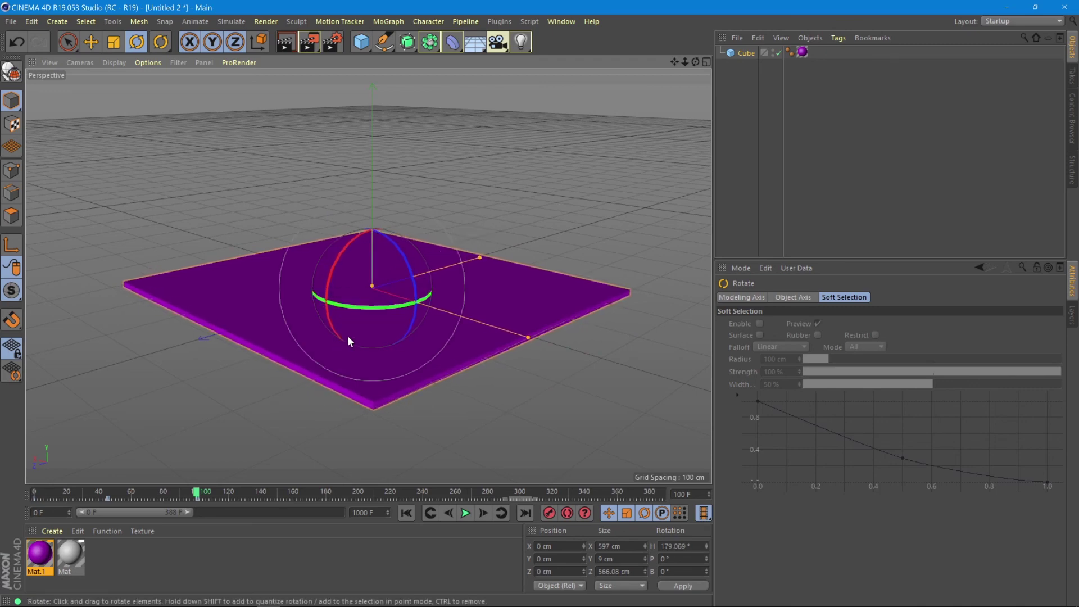
Preview the full growing, colour-shifting, rotating animation from the start
{"action": "left_click", "coordinate": [548, 513]}
{"action": "left_click", "coordinate": [407, 513]}
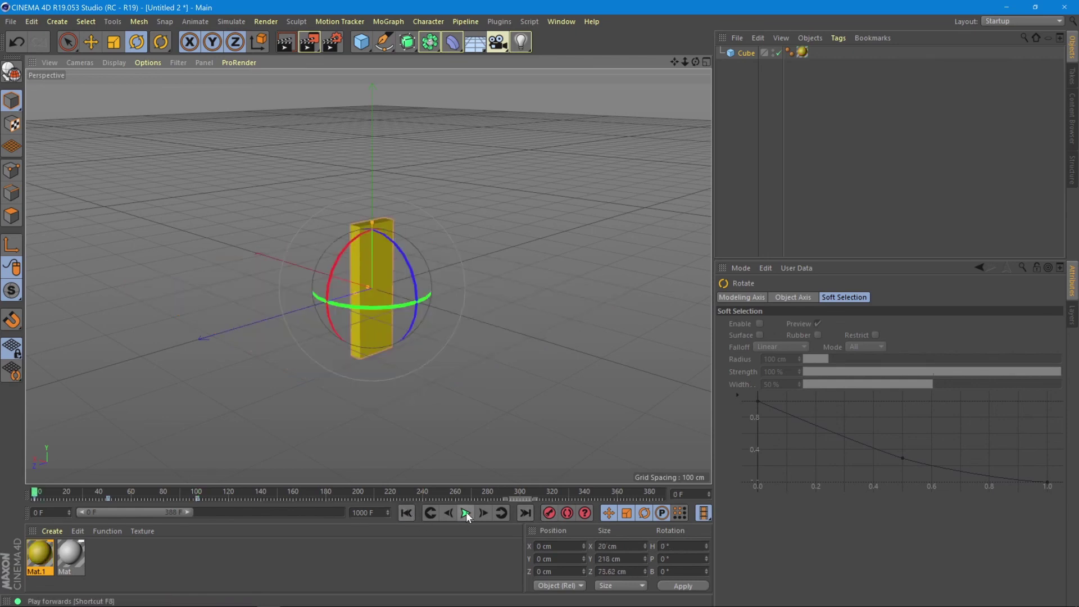
{"action": "left_click", "coordinate": [466, 512]}
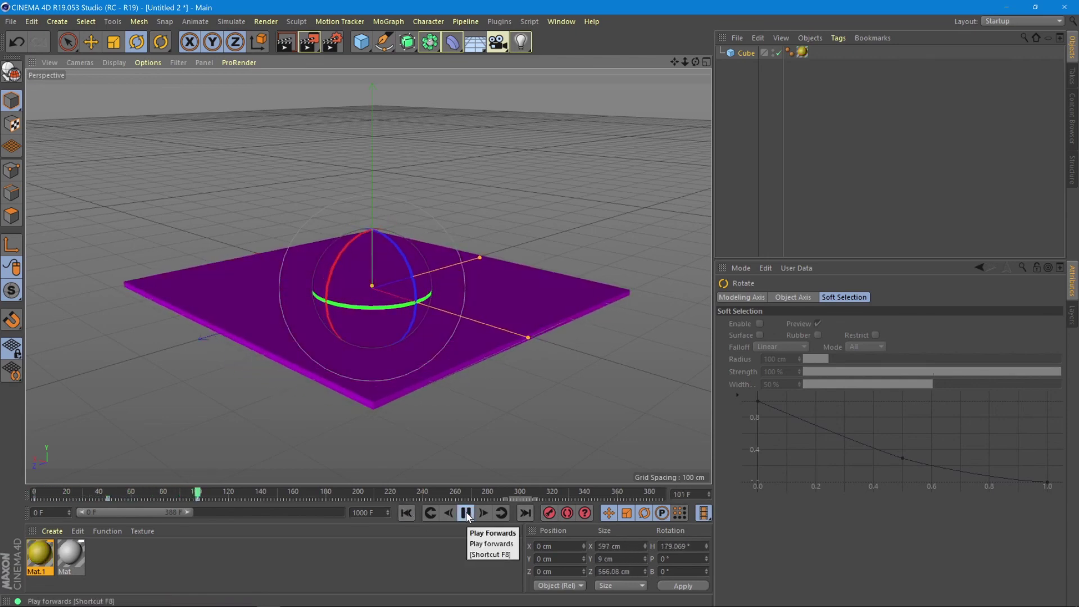
{"action": "left_click", "coordinate": [466, 511]}
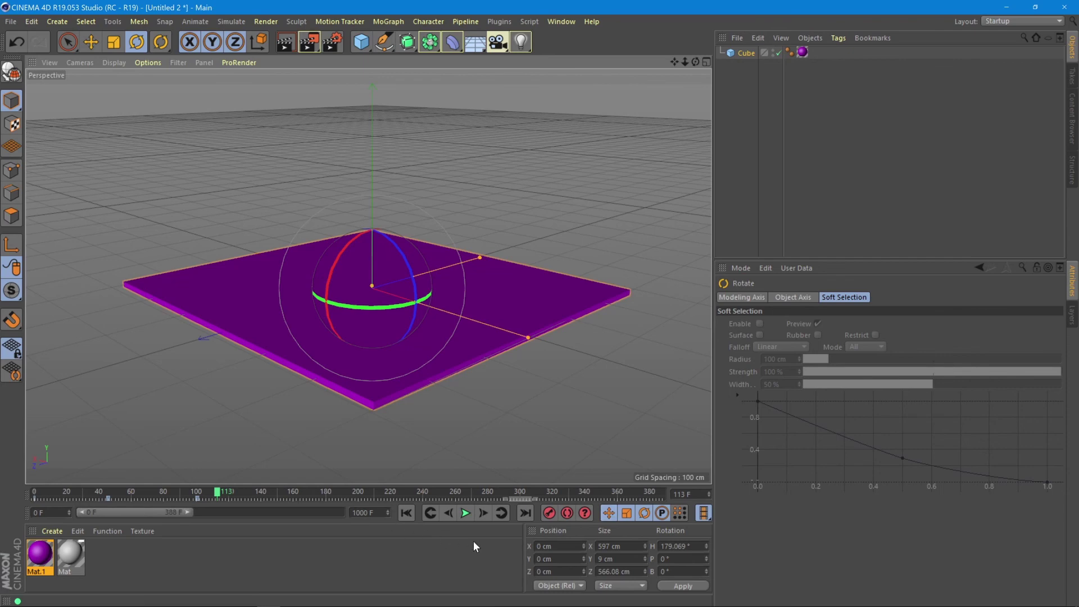
{"action": "left_click", "coordinate": [467, 512]}
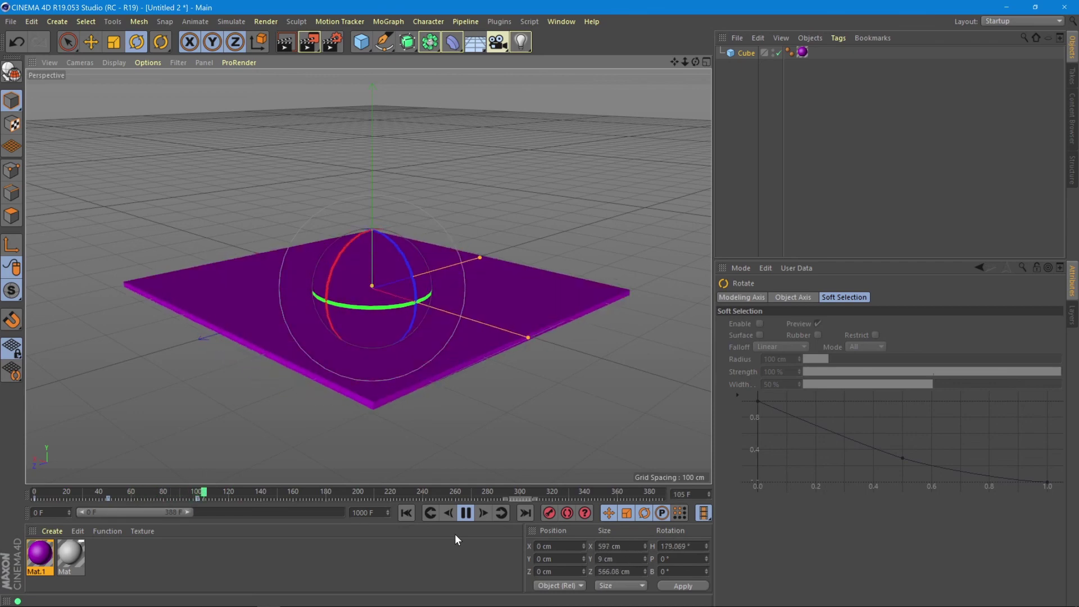
{"action": "key", "text": "F8"}
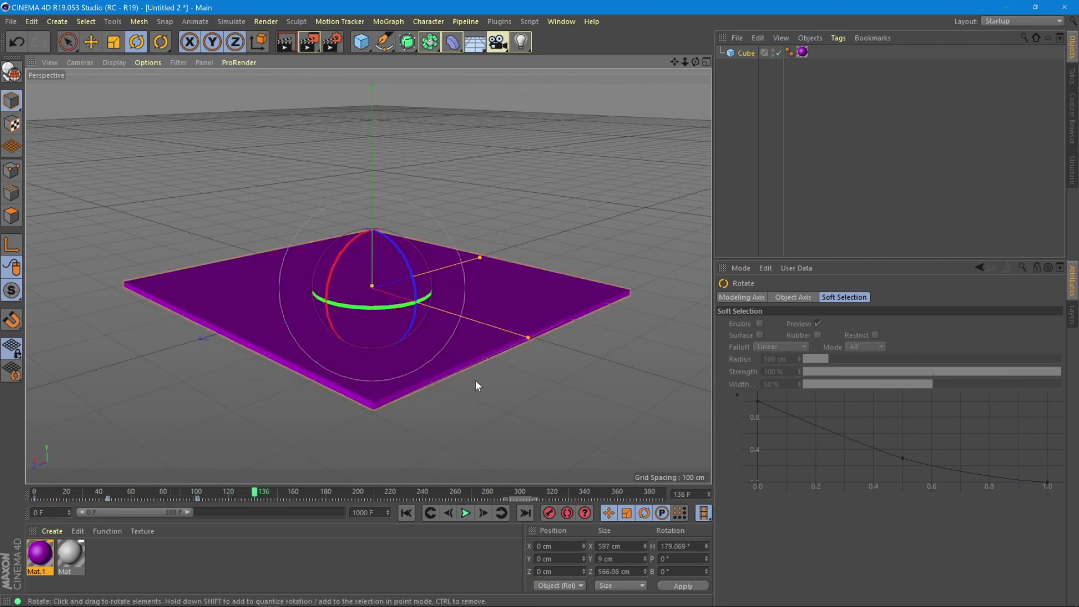